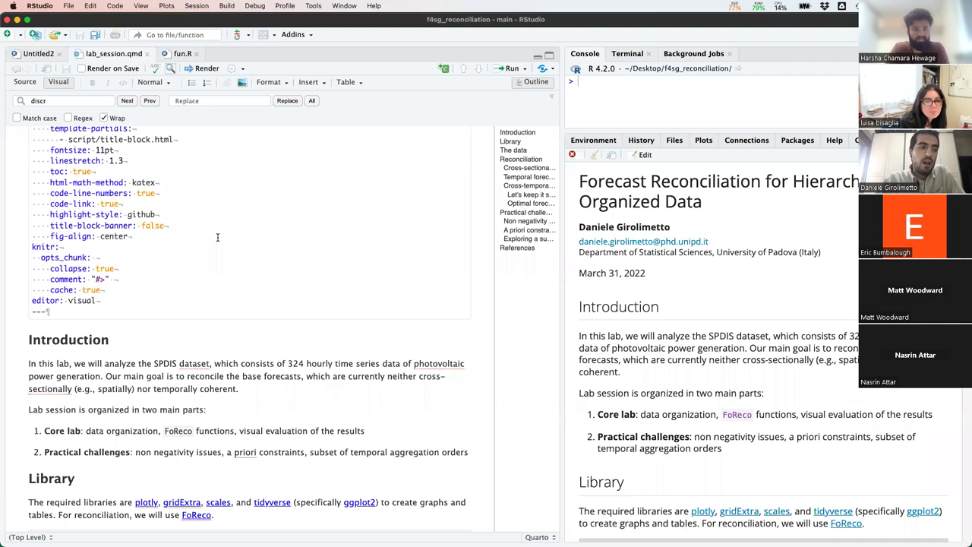
Step: Read the Introduction and Library sections of lab_session.qmd and highlight the source("script/fun.R") line in the library chunk
{"action": "scroll", "coordinate": [227, 280], "scroll_direction": "down", "scroll_amount": 3}
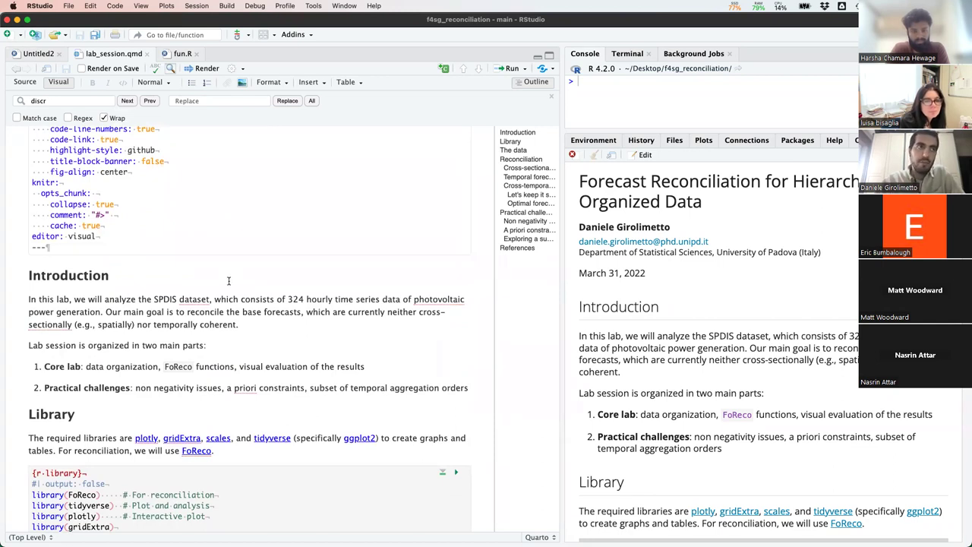
{"action": "scroll", "coordinate": [228, 281], "scroll_direction": "down", "scroll_amount": 5}
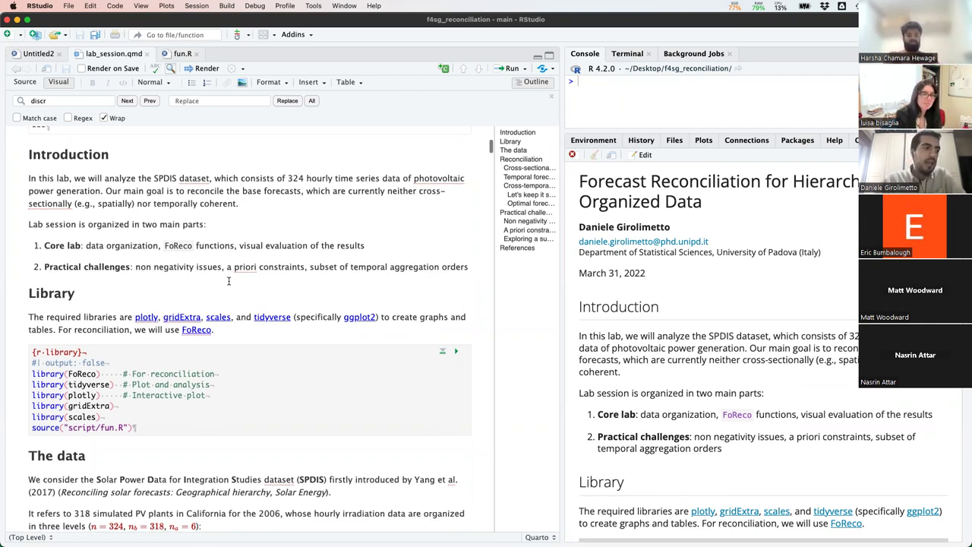
{"action": "scroll", "coordinate": [228, 281], "scroll_direction": "down", "scroll_amount": 3}
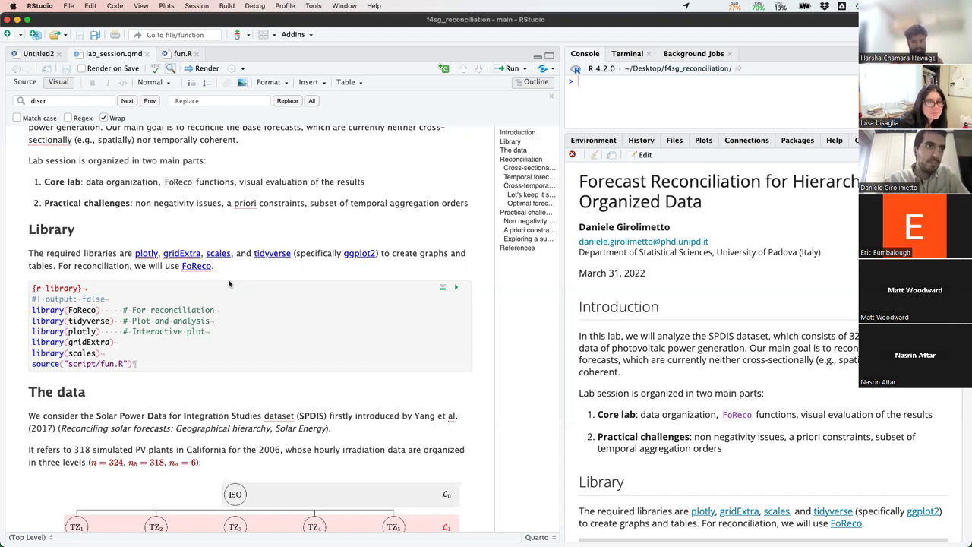
{"action": "scroll", "coordinate": [229, 284], "scroll_direction": "down", "scroll_amount": 4}
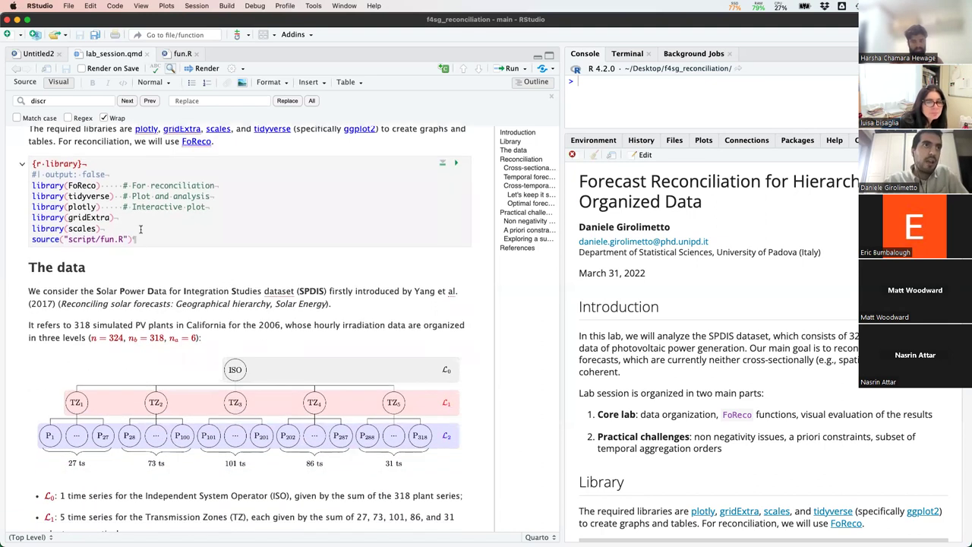
{"action": "left_click_drag", "start_coordinate": [138, 239], "coordinate": [31, 239]}
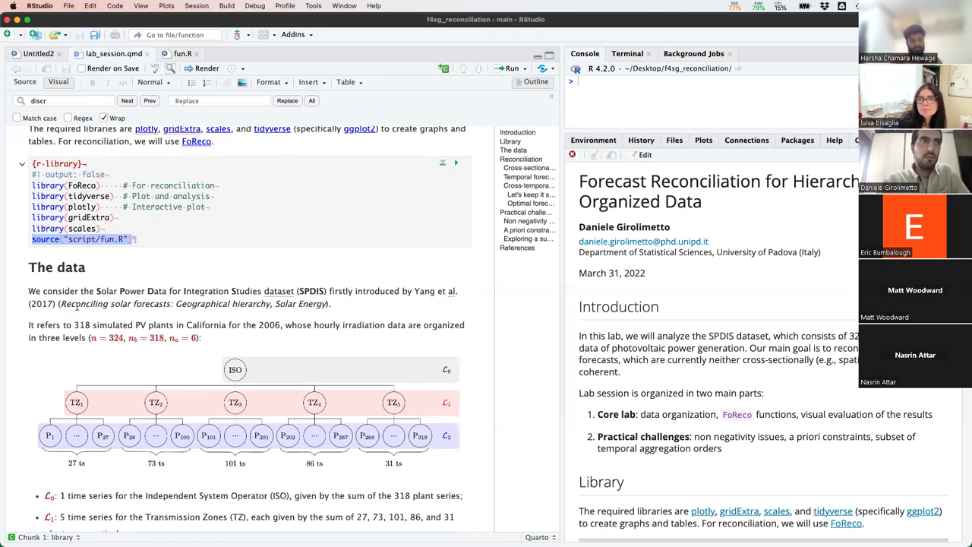
Step: Examine the cross-sectional hierarchy diagram and the California plant maps in the section on the data
{"action": "scroll", "coordinate": [77, 305], "scroll_direction": "down", "scroll_amount": 5}
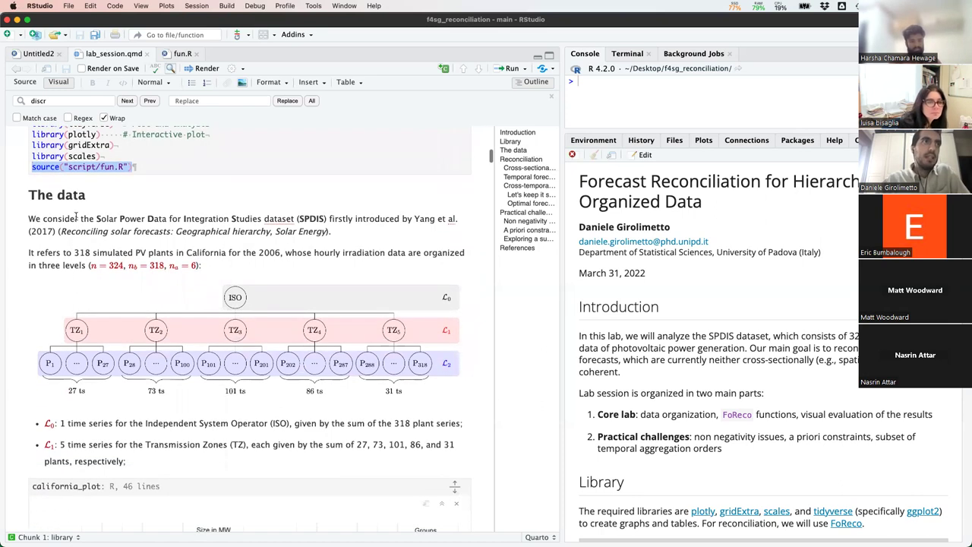
{"action": "left_click", "coordinate": [58, 215]}
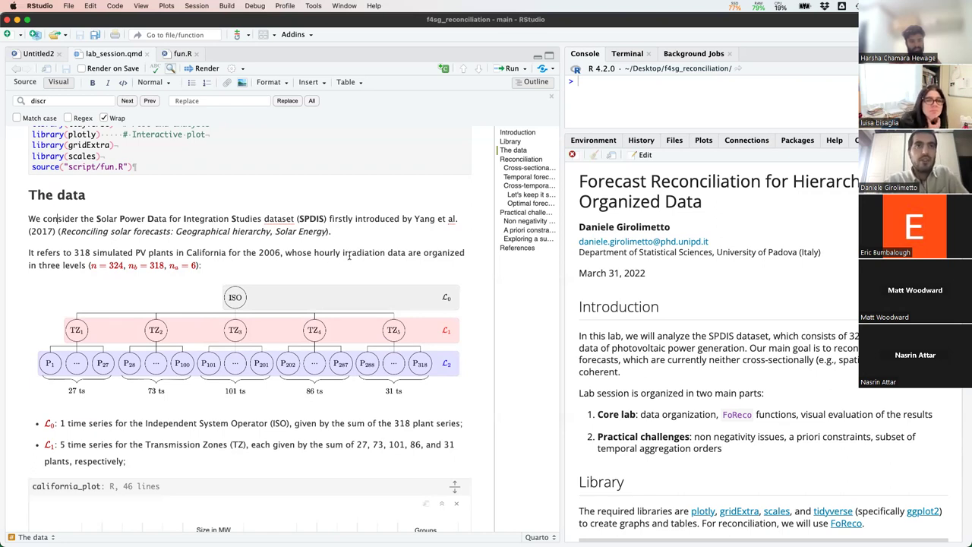
{"action": "scroll", "coordinate": [209, 324], "scroll_direction": "down", "scroll_amount": 2}
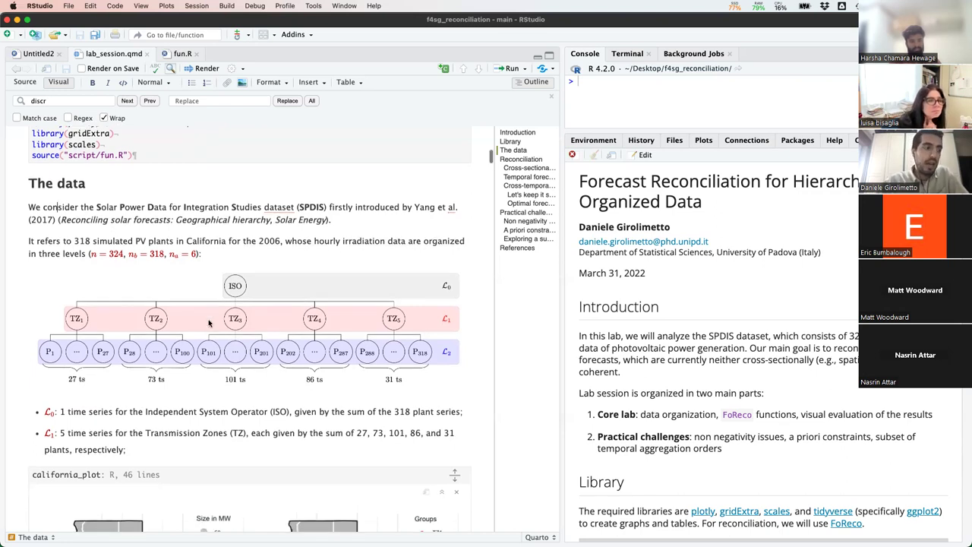
{"action": "scroll", "coordinate": [209, 324], "scroll_direction": "down", "scroll_amount": 1}
{"action": "scroll", "coordinate": [209, 323], "scroll_direction": "down", "scroll_amount": 2}
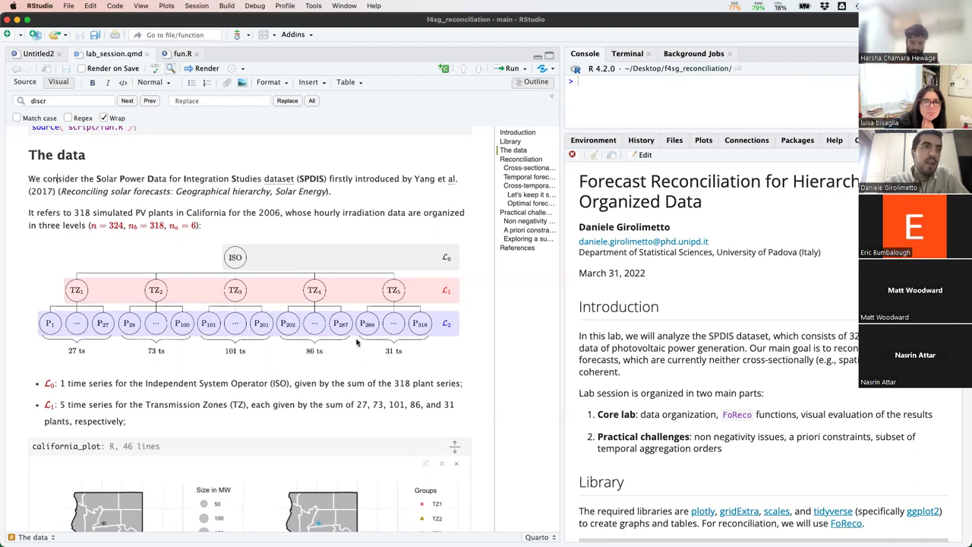
{"action": "scroll", "coordinate": [356, 342], "scroll_direction": "down", "scroll_amount": 5}
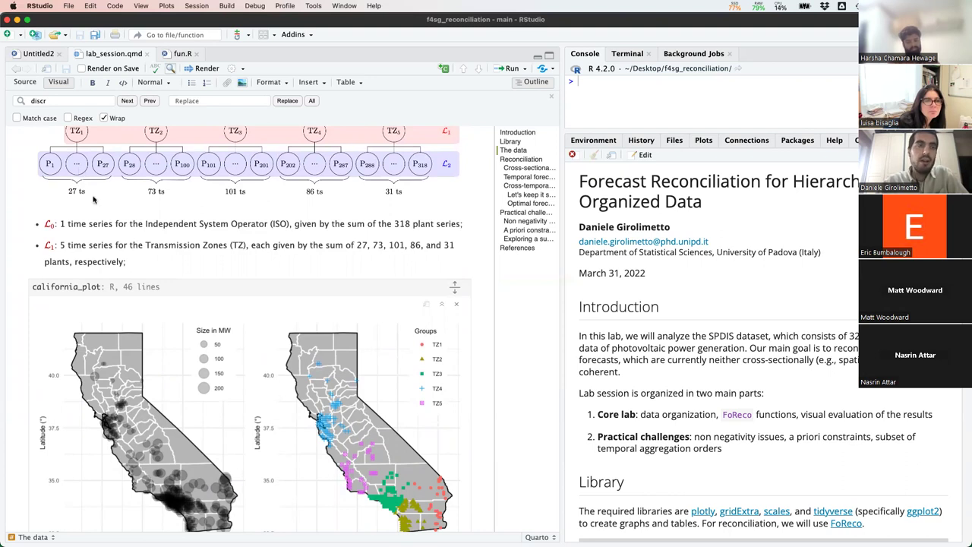
{"action": "scroll", "coordinate": [99, 213], "scroll_direction": "down", "scroll_amount": 3}
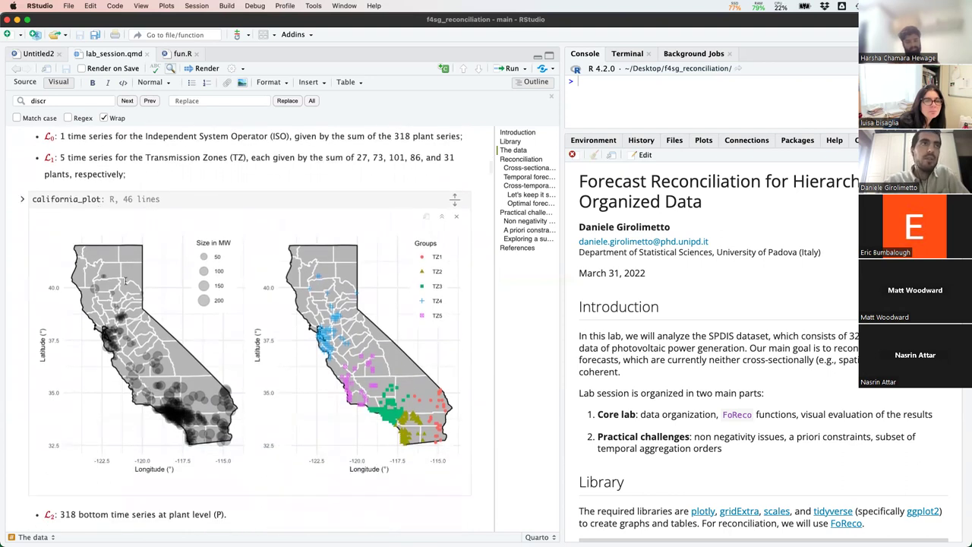
{"action": "scroll", "coordinate": [125, 279], "scroll_direction": "down", "scroll_amount": 1}
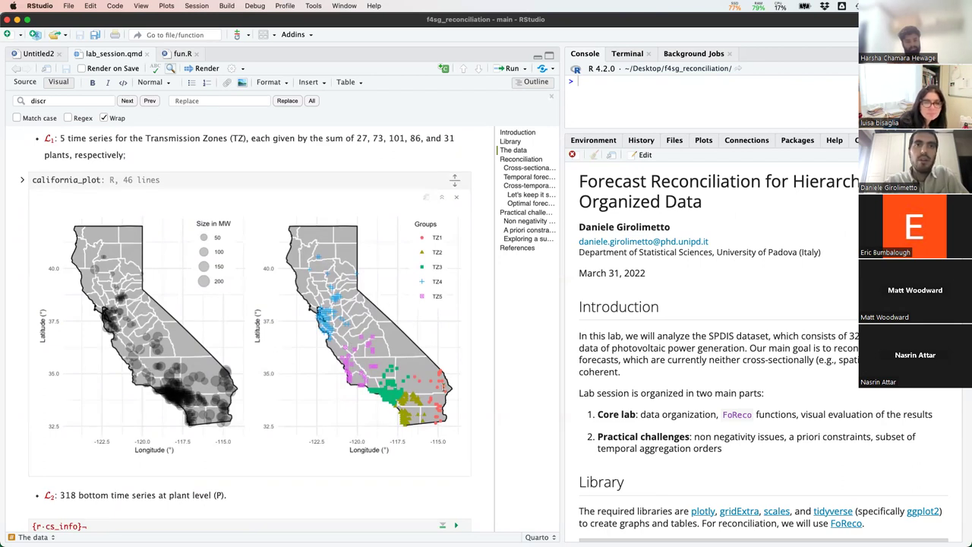
{"action": "scroll", "coordinate": [351, 353], "scroll_direction": "down", "scroll_amount": 3}
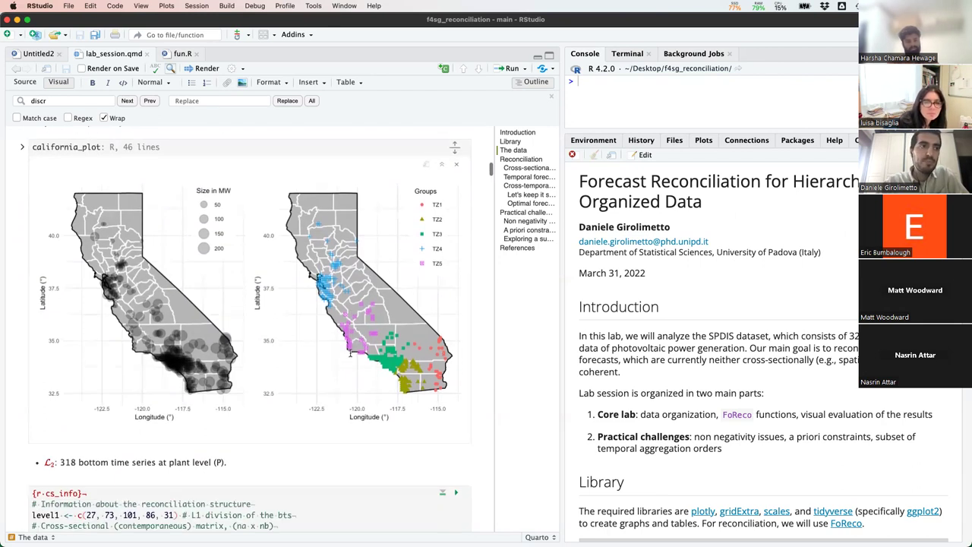
{"action": "scroll", "coordinate": [350, 353], "scroll_direction": "down", "scroll_amount": 2}
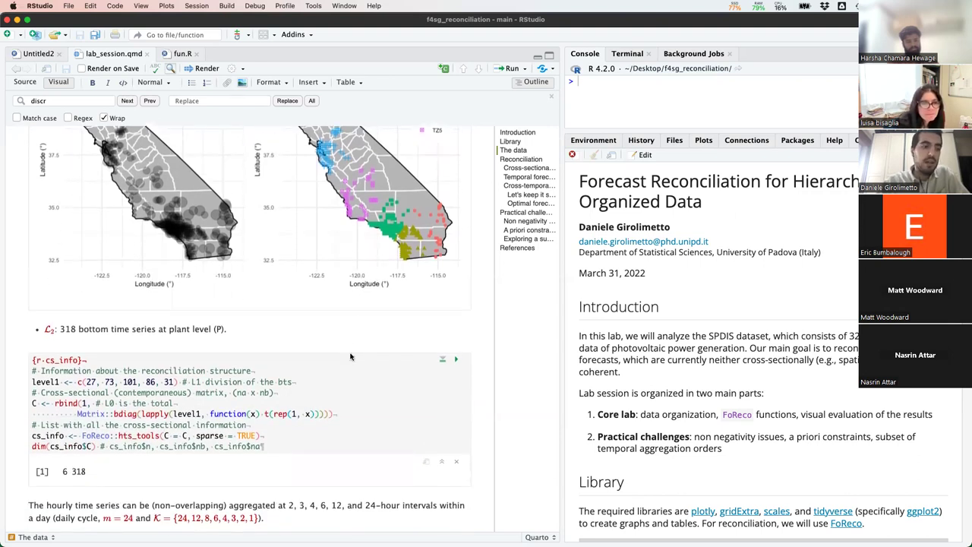
Step: Examine the two temporal hierarchy diagrams, the forecast horizon paragraph and the te_info chunk
{"action": "scroll", "coordinate": [350, 356], "scroll_direction": "down", "scroll_amount": 5}
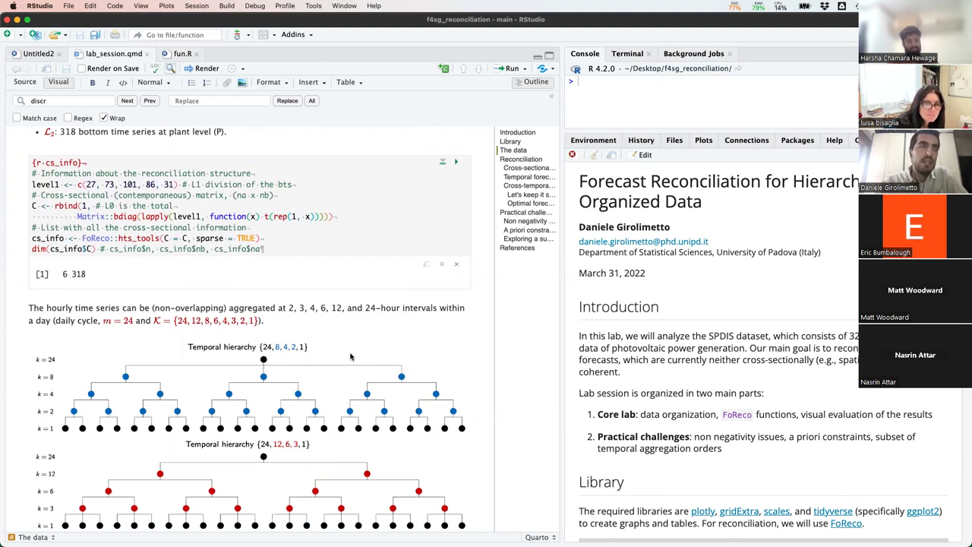
{"action": "scroll", "coordinate": [350, 356], "scroll_direction": "down", "scroll_amount": 3}
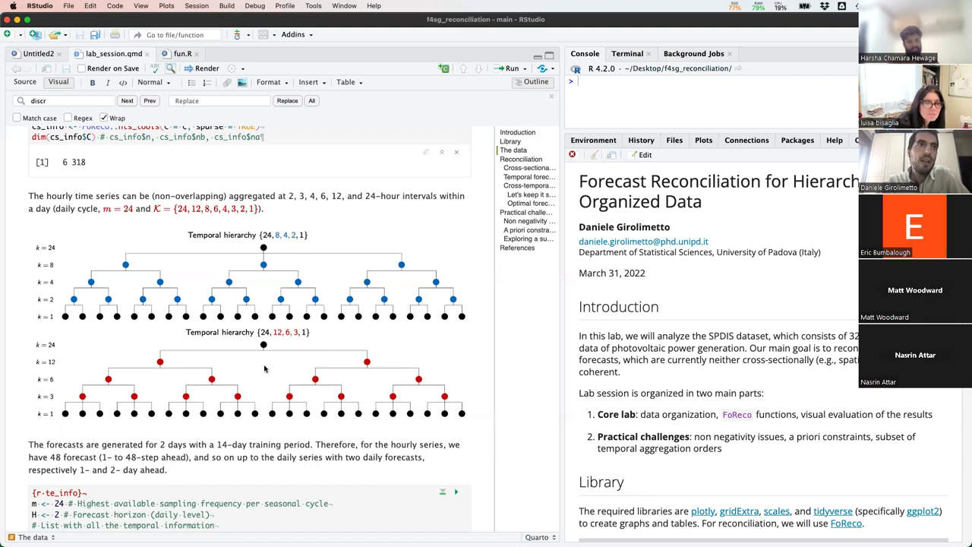
{"action": "scroll", "coordinate": [264, 369], "scroll_direction": "down", "scroll_amount": 1}
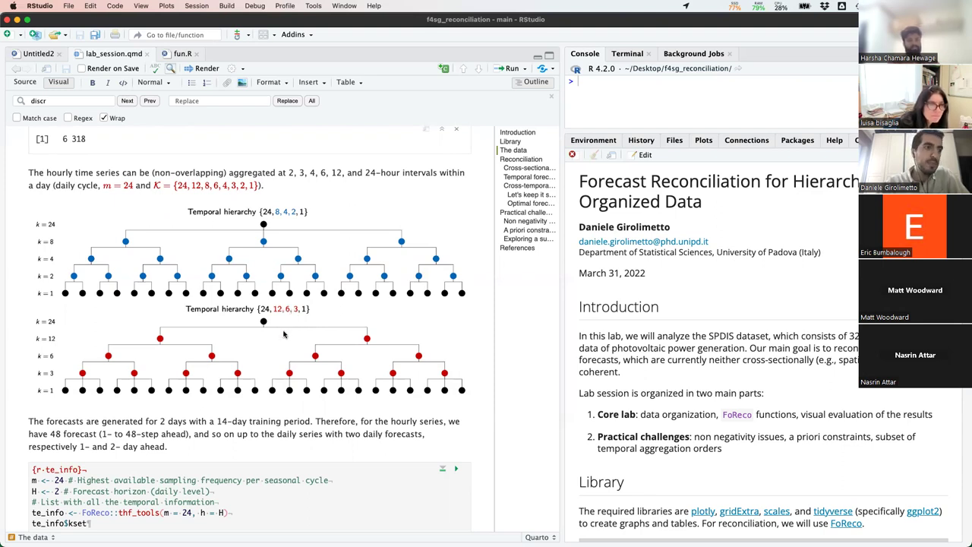
{"action": "scroll", "coordinate": [284, 334], "scroll_direction": "down", "scroll_amount": 2}
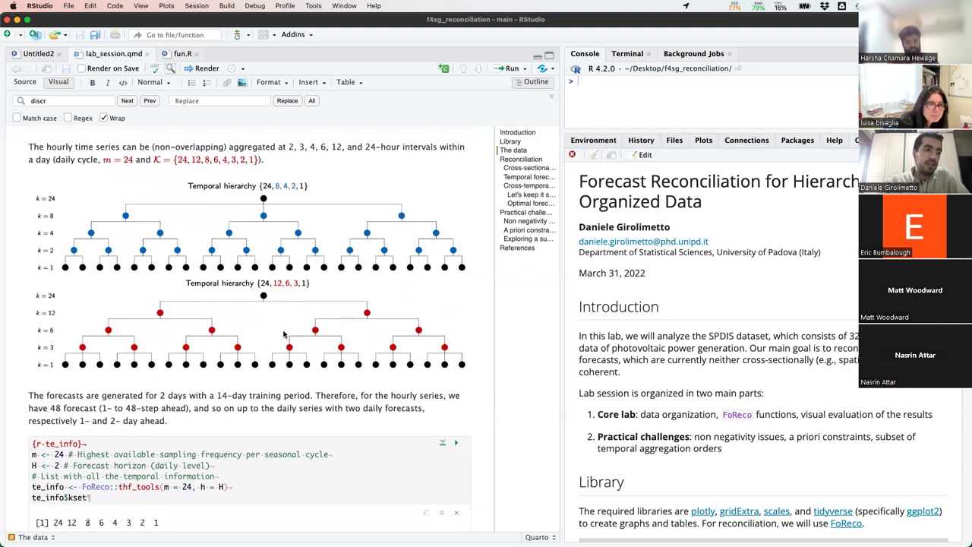
{"action": "scroll", "coordinate": [284, 335], "scroll_direction": "down", "scroll_amount": 2}
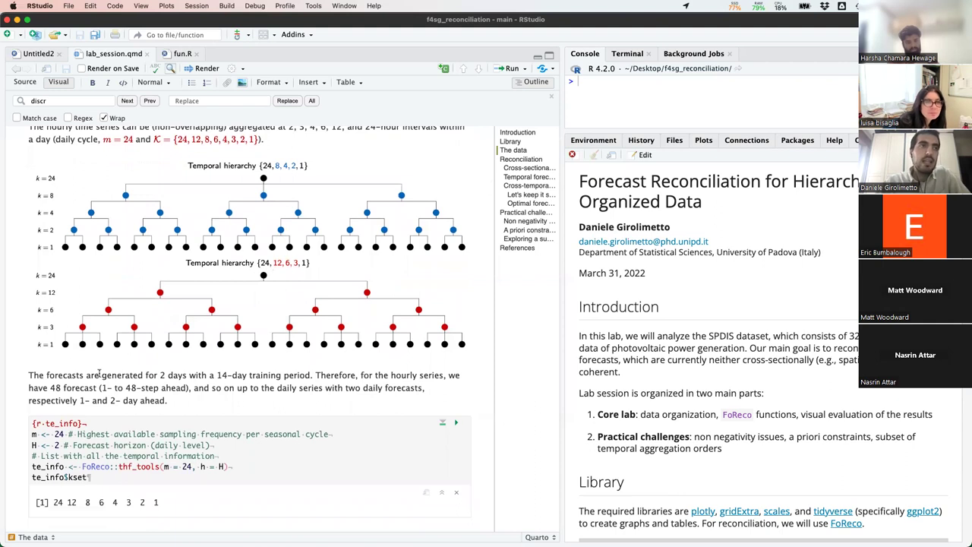
{"action": "scroll", "coordinate": [98, 374], "scroll_direction": "down", "scroll_amount": 1}
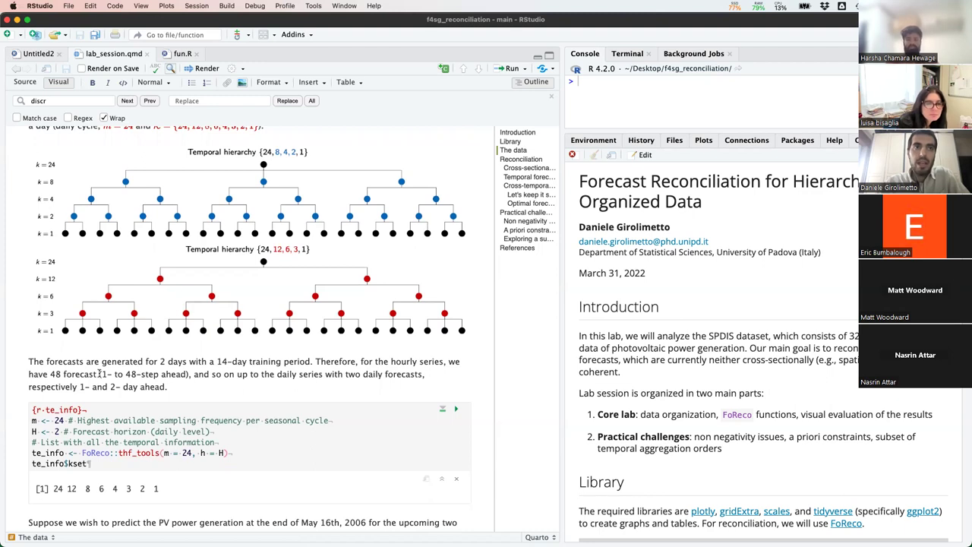
{"action": "scroll", "coordinate": [98, 373], "scroll_direction": "down", "scroll_amount": 2}
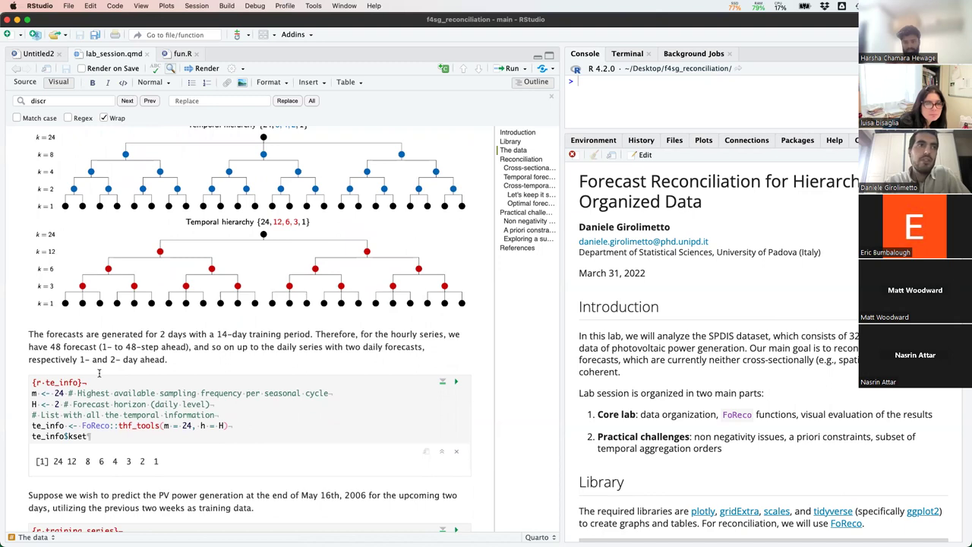
{"action": "scroll", "coordinate": [99, 373], "scroll_direction": "up", "scroll_amount": 1}
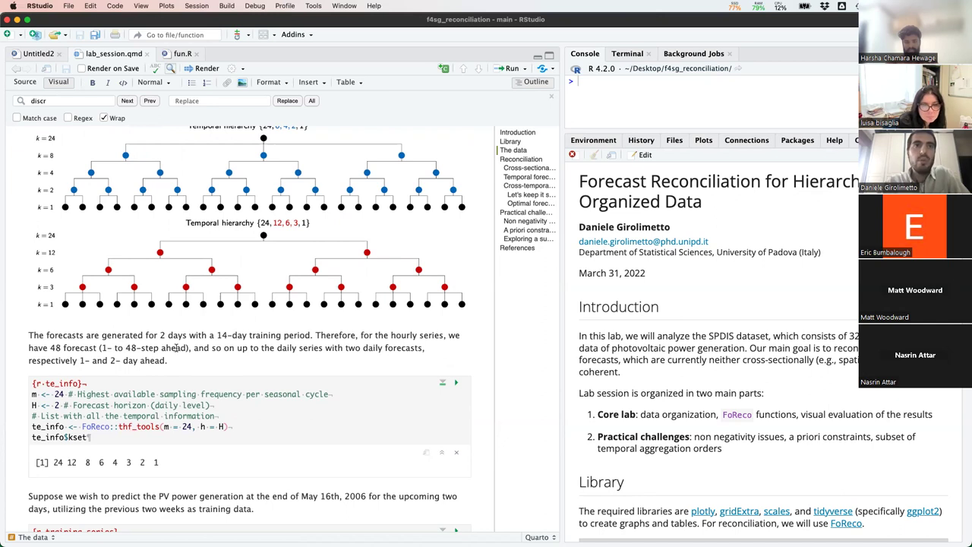
{"action": "scroll", "coordinate": [175, 348], "scroll_direction": "down", "scroll_amount": 1}
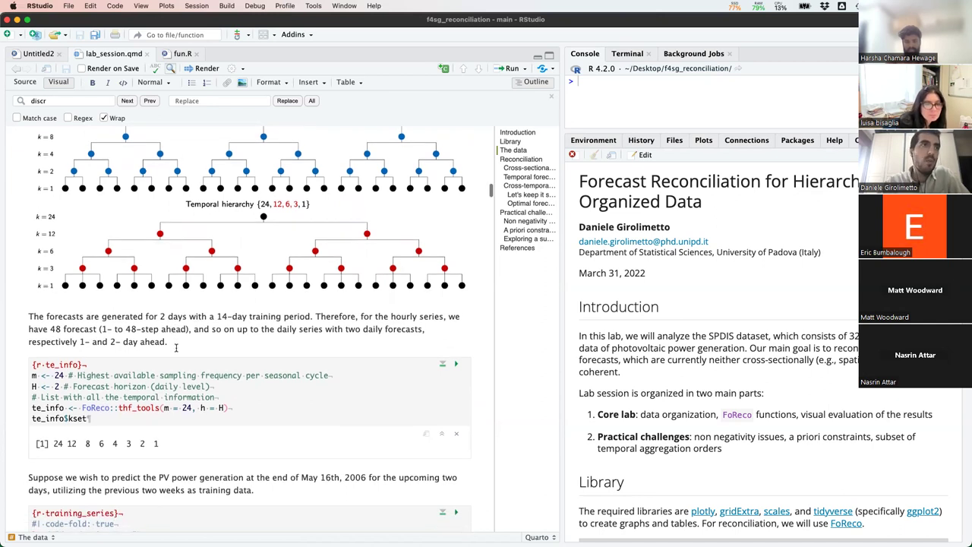
{"action": "scroll", "coordinate": [175, 348], "scroll_direction": "down", "scroll_amount": 2}
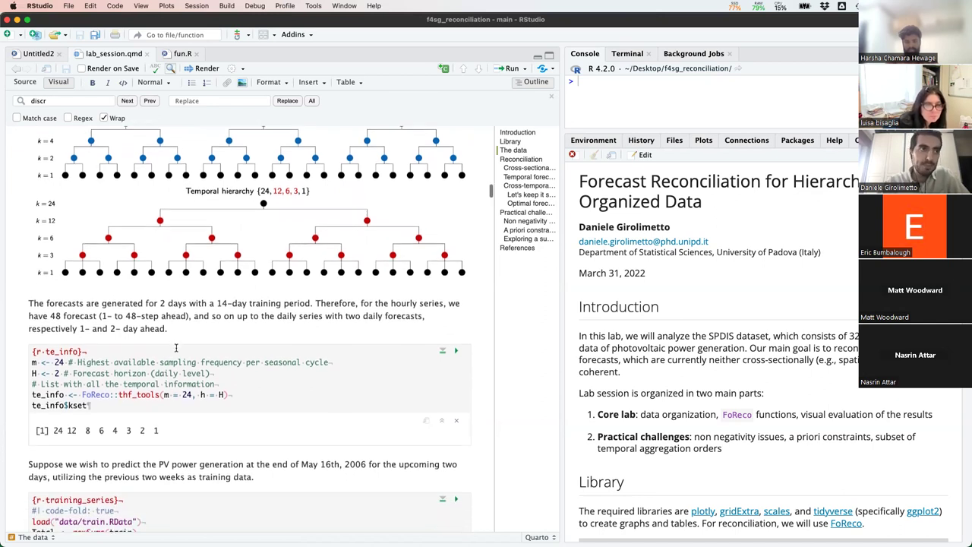
{"action": "scroll", "coordinate": [175, 348], "scroll_direction": "down", "scroll_amount": 1}
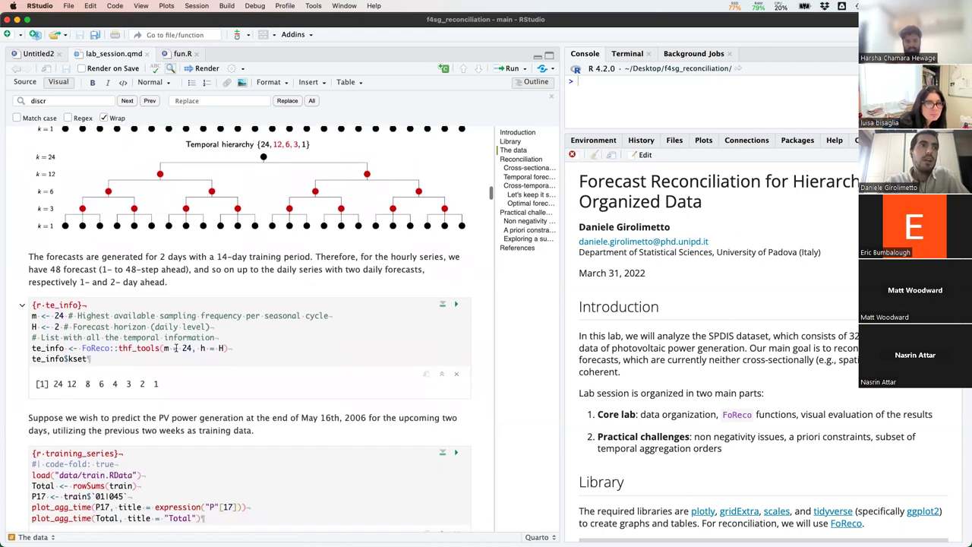
Step: Go back to the cs_info chunk and highlight the line defining level1 as c(27, 73, 101, 86, 31)
{"action": "scroll", "coordinate": [168, 350], "scroll_direction": "up", "scroll_amount": 8}
{"action": "scroll", "coordinate": [168, 349], "scroll_direction": "up", "scroll_amount": 8}
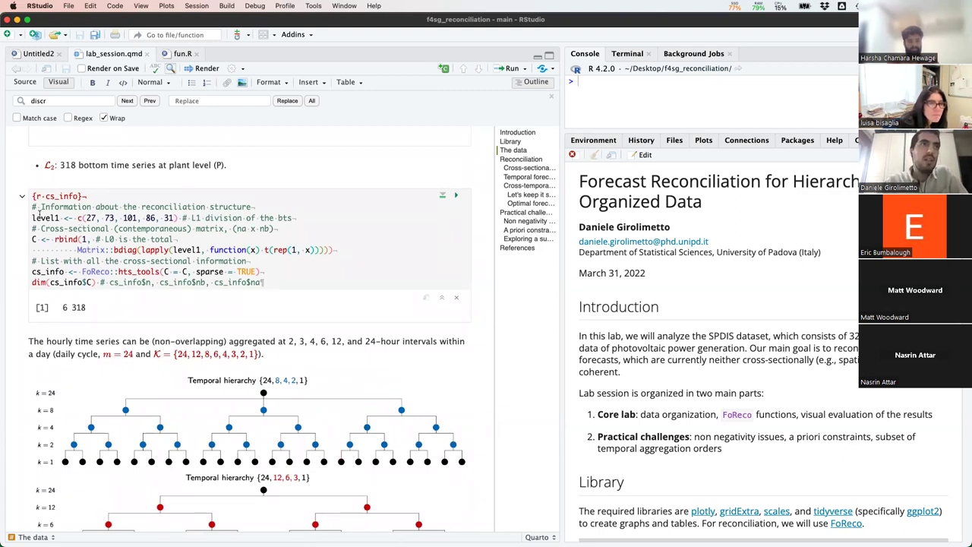
{"action": "left_click_drag", "start_coordinate": [32, 207], "coordinate": [26, 239]}
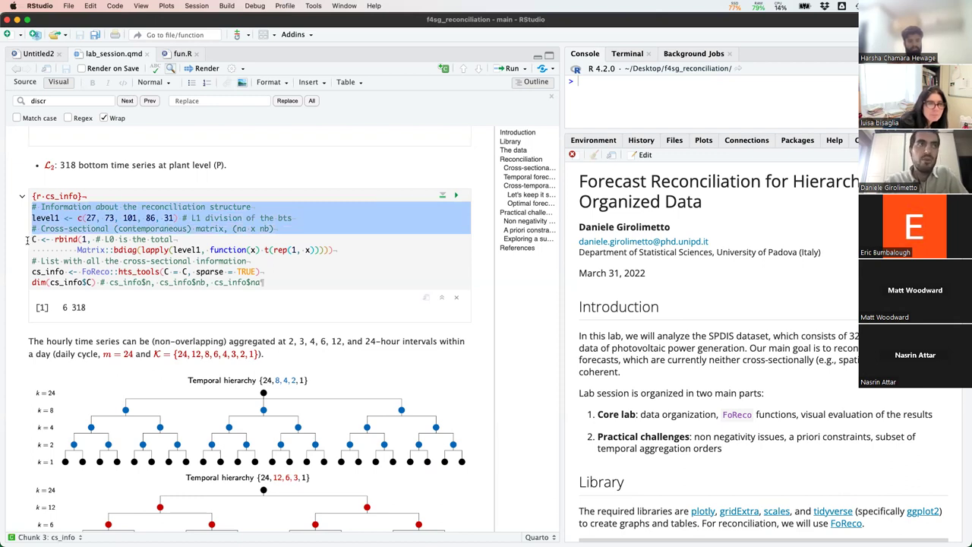
{"action": "left_click", "coordinate": [33, 240]}
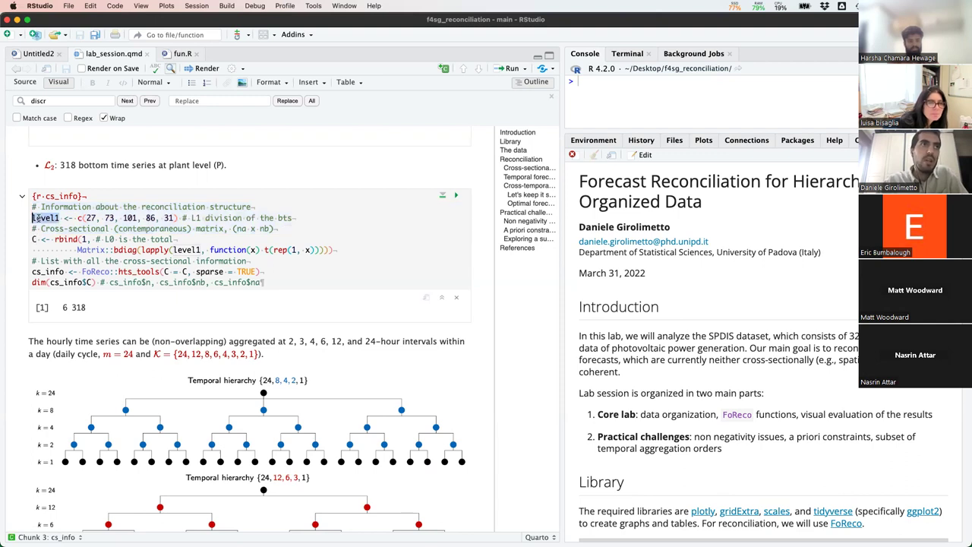
{"action": "left_click_drag", "start_coordinate": [302, 217], "coordinate": [18, 218]}
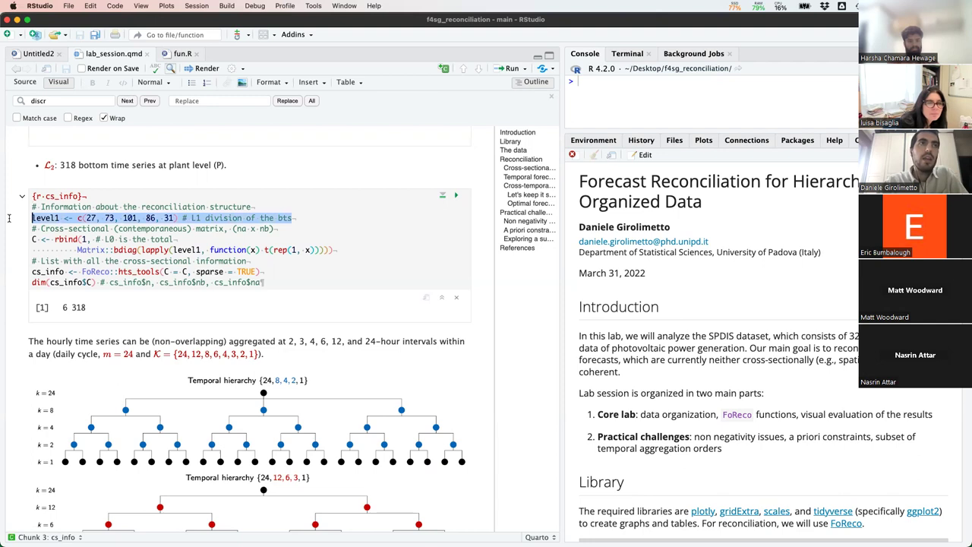
{"action": "scroll", "coordinate": [159, 270], "scroll_direction": "down", "scroll_amount": 1}
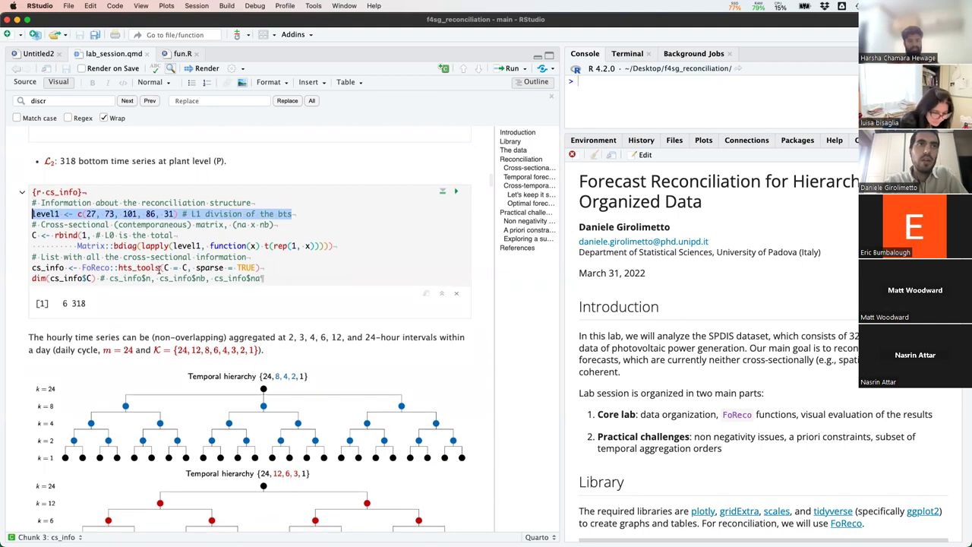
Step: Highlight the two-line definition of matrix C and the FoReco::hts_tools function name in the cs_info chunk
{"action": "mouse_move", "coordinate": [158, 270]}
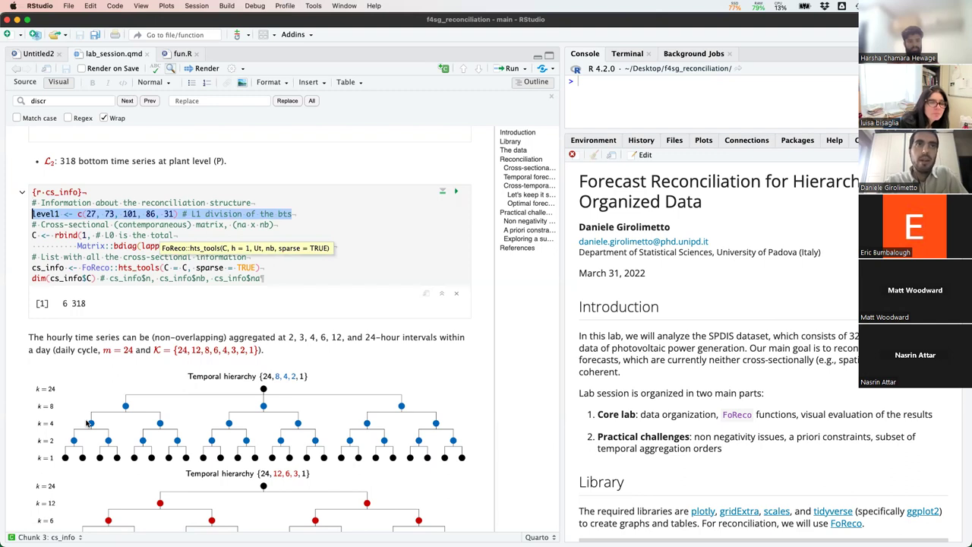
{"action": "left_click", "coordinate": [32, 235]}
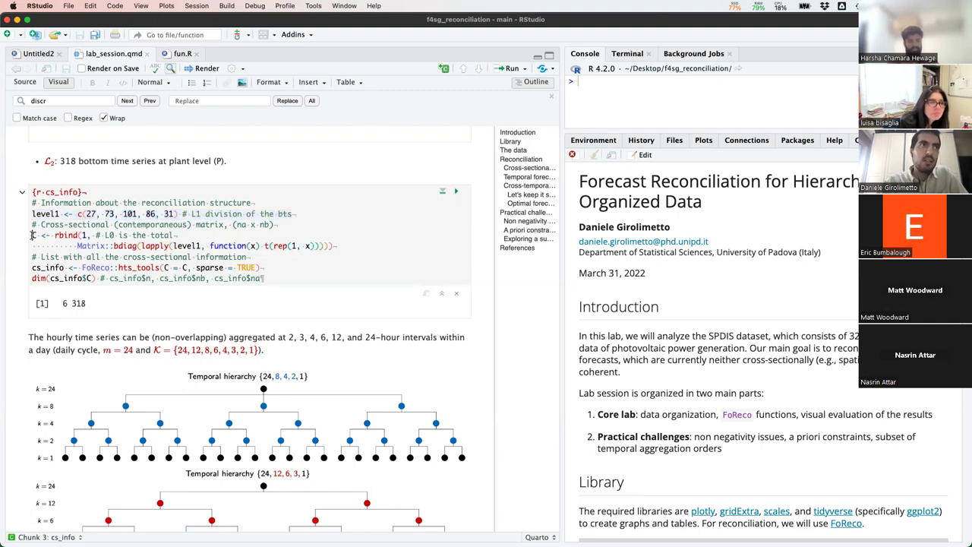
{"action": "left_click_drag", "start_coordinate": [33, 235], "coordinate": [25, 261]}
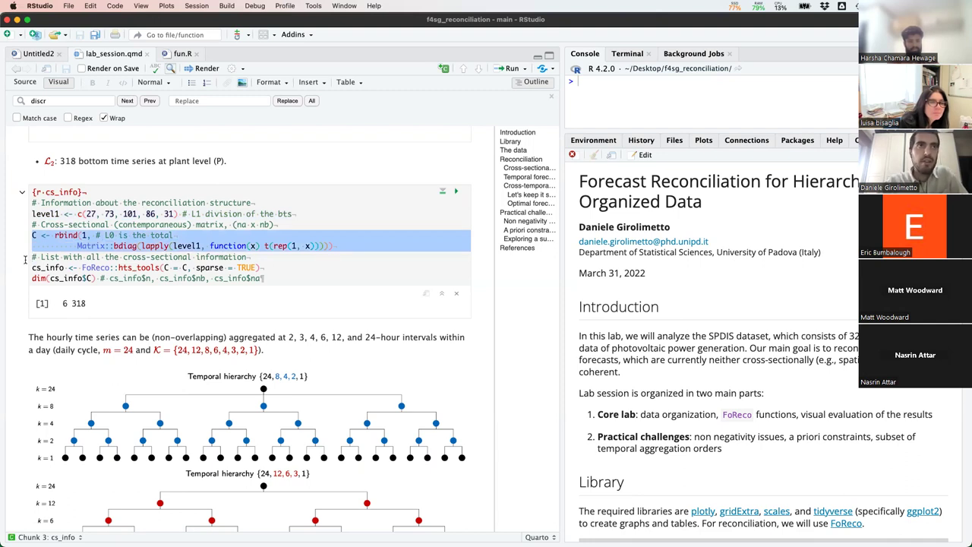
{"action": "scroll", "coordinate": [55, 252], "scroll_direction": "down", "scroll_amount": 1}
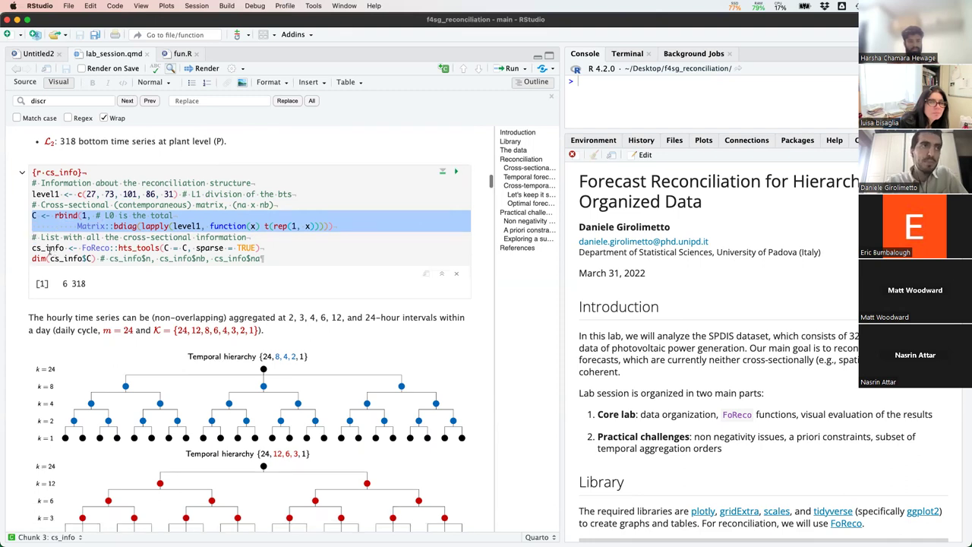
{"action": "left_click_drag", "start_coordinate": [82, 248], "coordinate": [161, 248]}
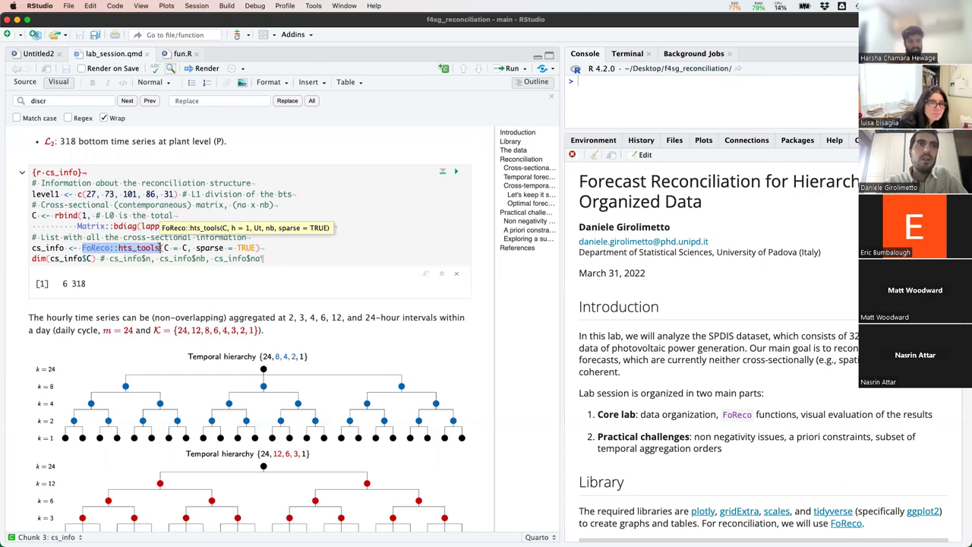
Step: In the cs_info chunk, highlight cs_info$C, then uncomment cs_info$n, cs_info$nb, cs_info$na and move them onto their own line
{"action": "left_click", "coordinate": [66, 248]}
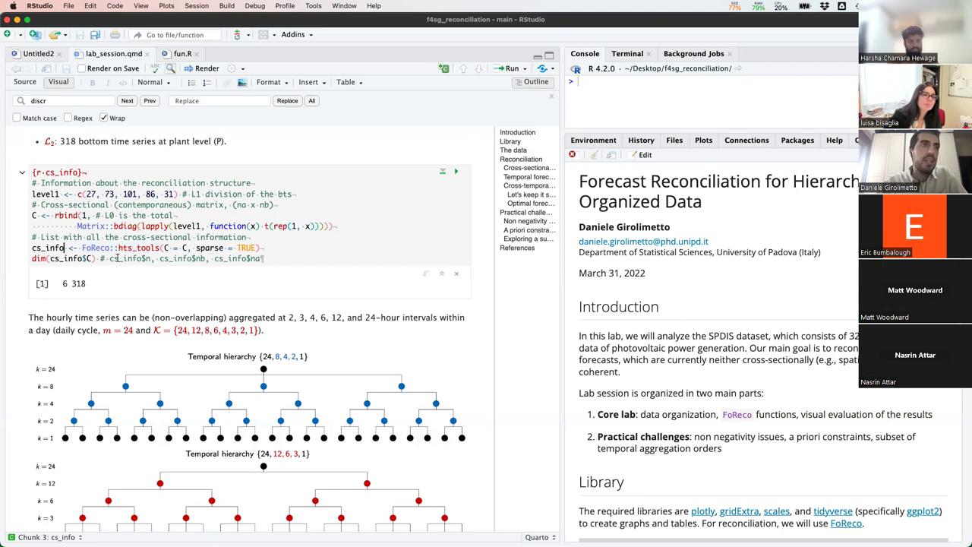
{"action": "left_click_drag", "start_coordinate": [91, 259], "coordinate": [48, 259]}
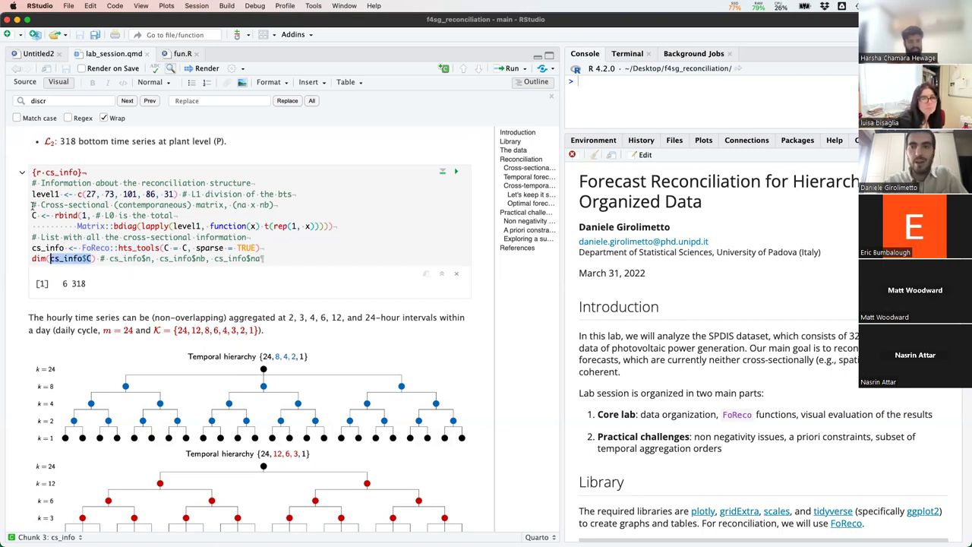
{"action": "left_click", "coordinate": [109, 259]}
{"action": "key", "text": "BackSpace"}
{"action": "key", "text": "BackSpace"}
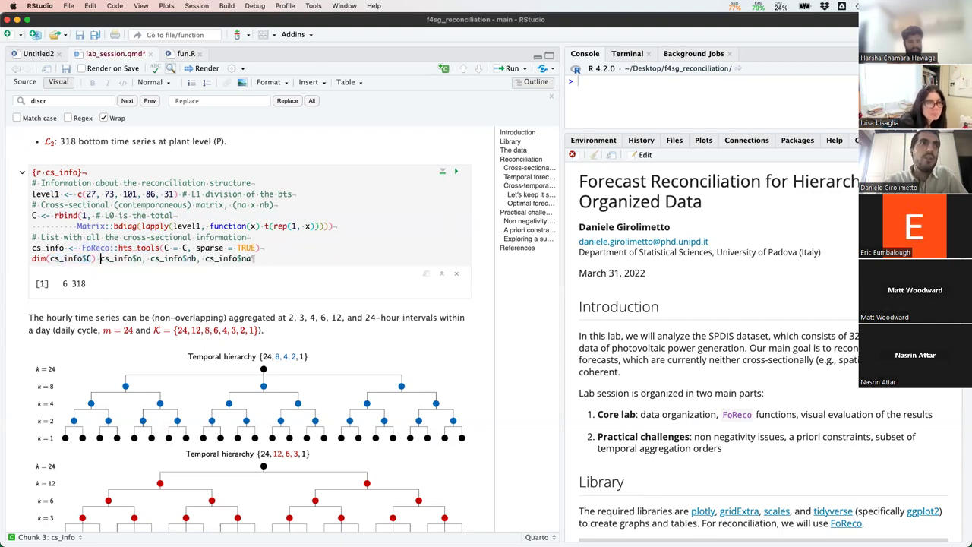
{"action": "key", "text": "Return"}
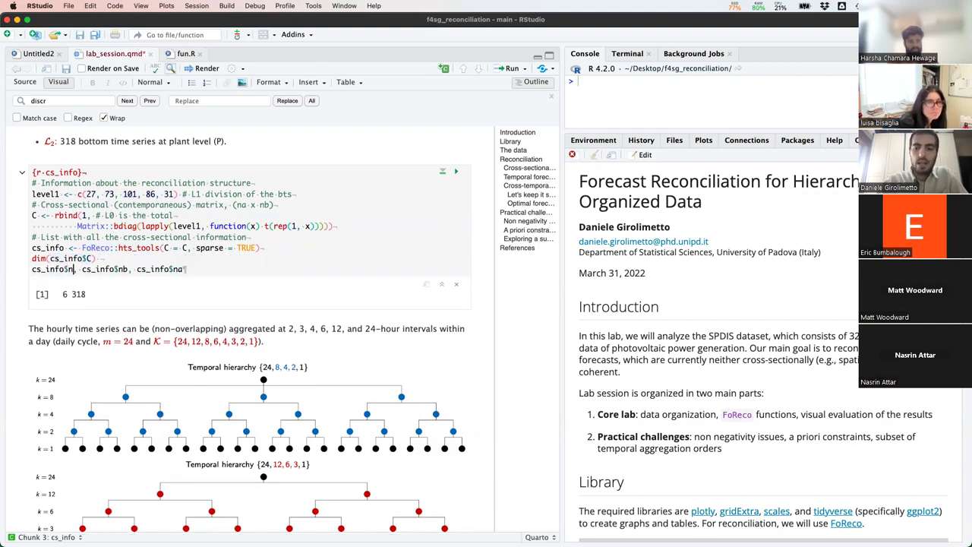
Step: Comment out everything after cs_info$n on the new line, run cs_info$n alone and highlight its output value
{"action": "type", "text": "#"}
{"action": "left_click", "coordinate": [14, 268], "text": "shift"}
{"action": "key", "text": "super+Return"}
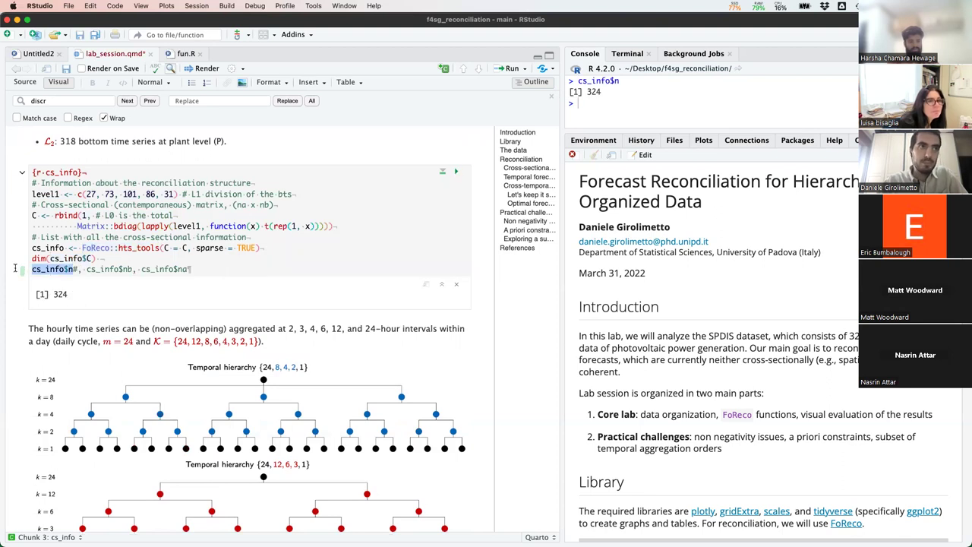
{"action": "left_click", "coordinate": [65, 293]}
{"action": "left_click_drag", "start_coordinate": [65, 294], "coordinate": [51, 294]}
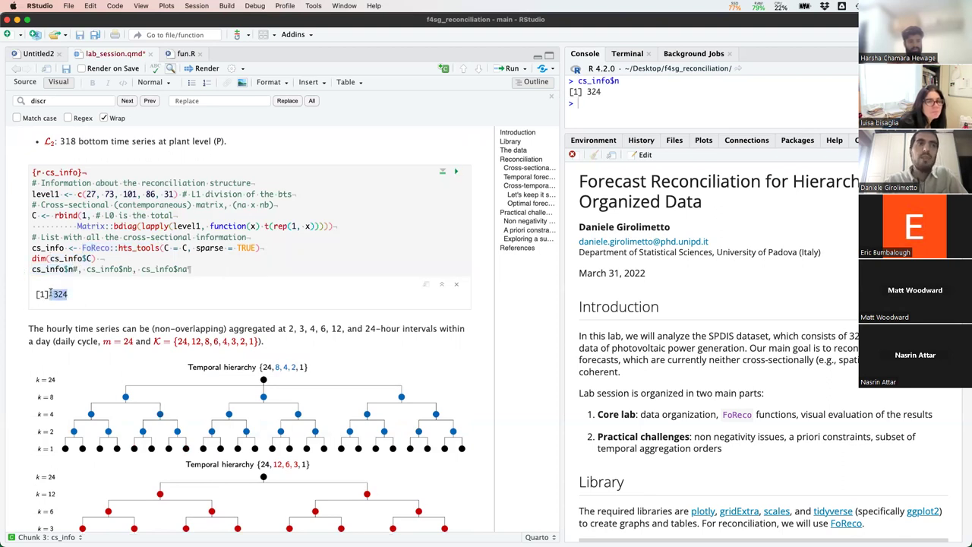
Step: Change cs_info$n to cs_info$Ut in the cs_info chunk and run that line
{"action": "left_click", "coordinate": [78, 269]}
{"action": "key", "text": "BackSpace"}
{"action": "type", "text": "Ut"}
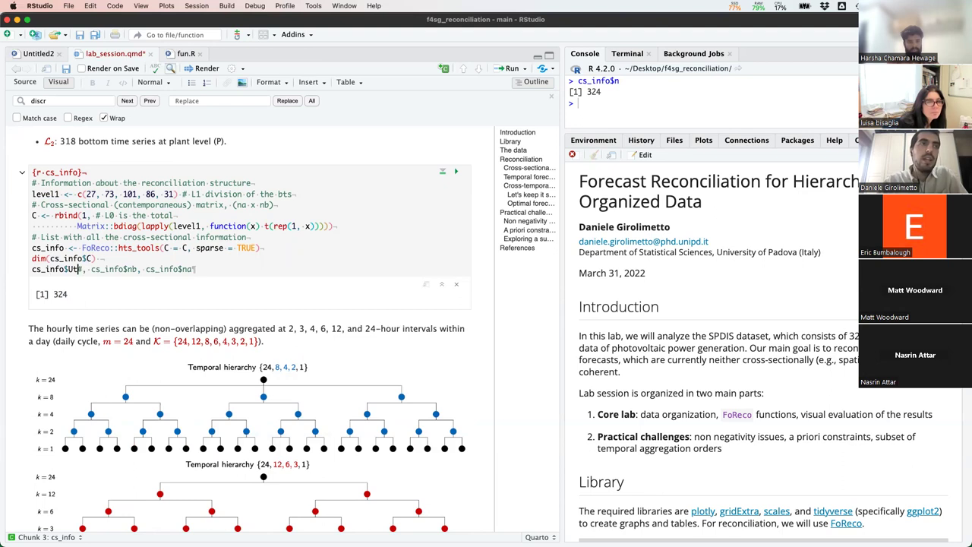
{"action": "key", "text": "ctrl+Return"}
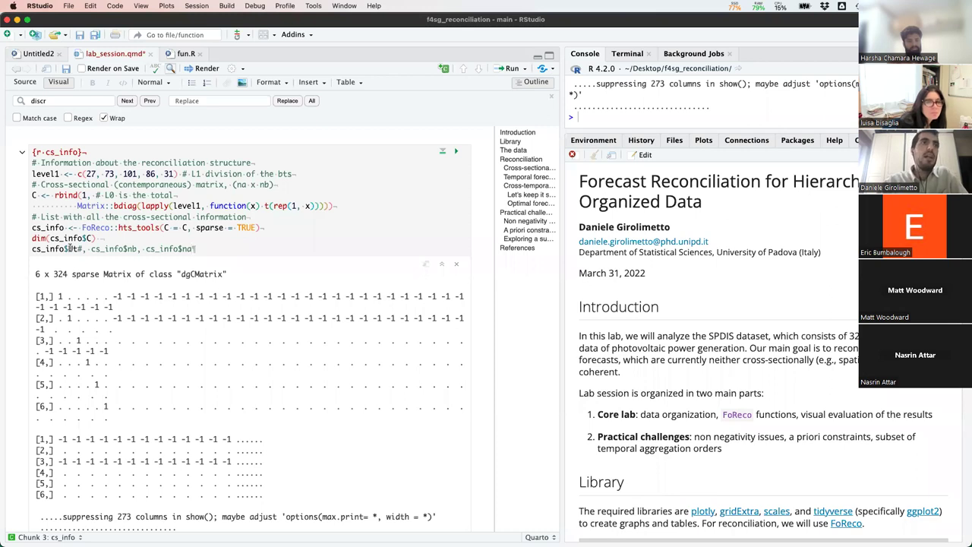
Step: Go to the te_info chunk and highlight the FoReco::thf_tools function name
{"action": "scroll", "coordinate": [87, 313], "scroll_direction": "down", "scroll_amount": 10}
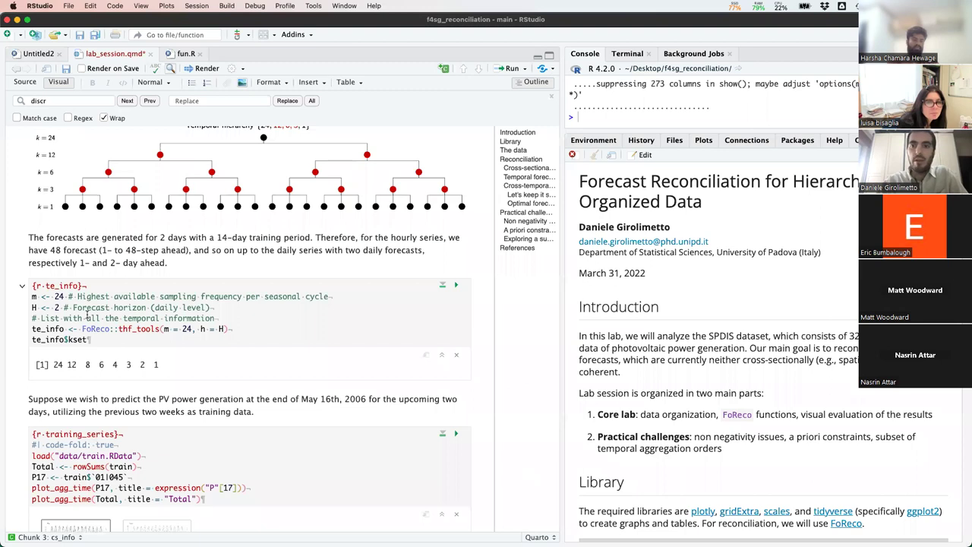
{"action": "left_click_drag", "start_coordinate": [83, 328], "coordinate": [161, 328]}
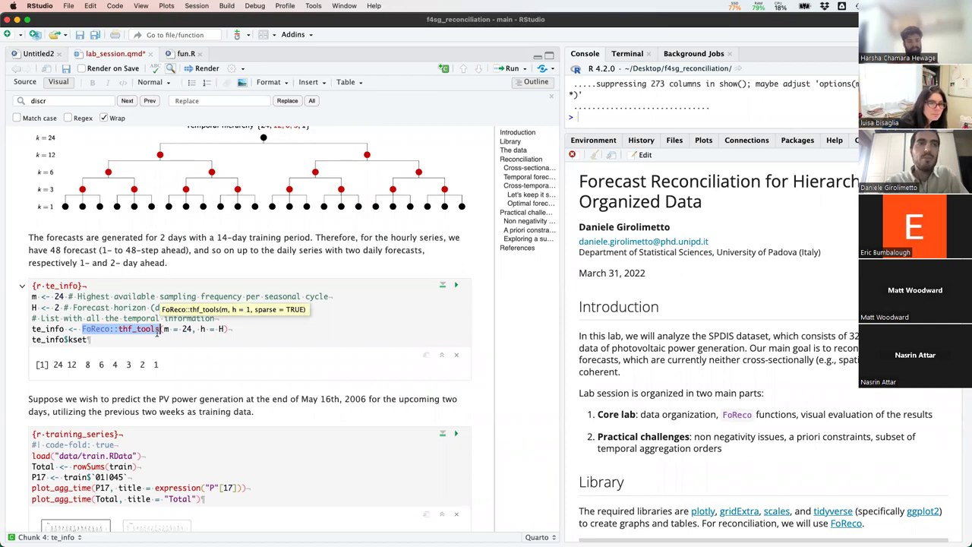
{"action": "left_click", "coordinate": [106, 296]}
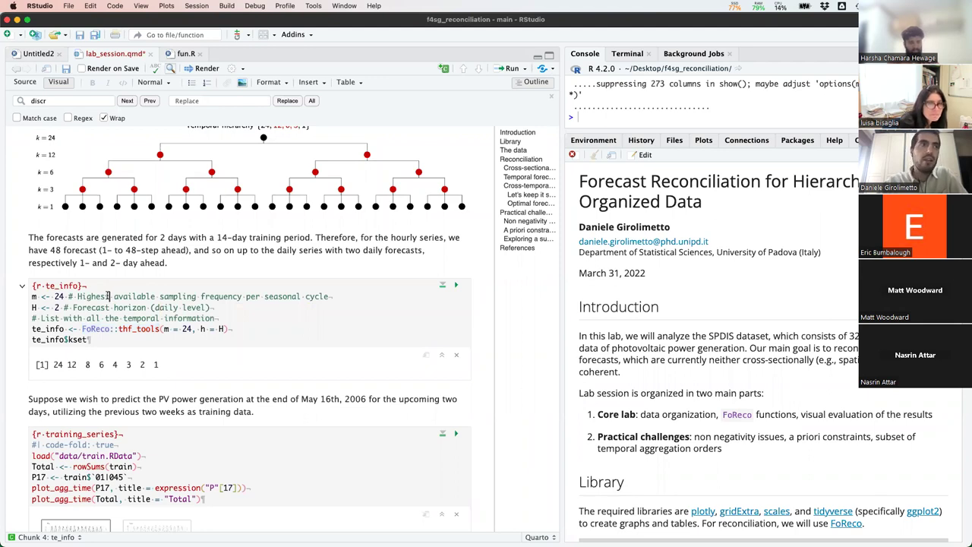
Step: Run the te_info definition and te_info$kset lines, and highlight the temporal aggregation orders in the output
{"action": "left_click", "coordinate": [45, 329]}
{"action": "key", "text": "ctrl+Return"}
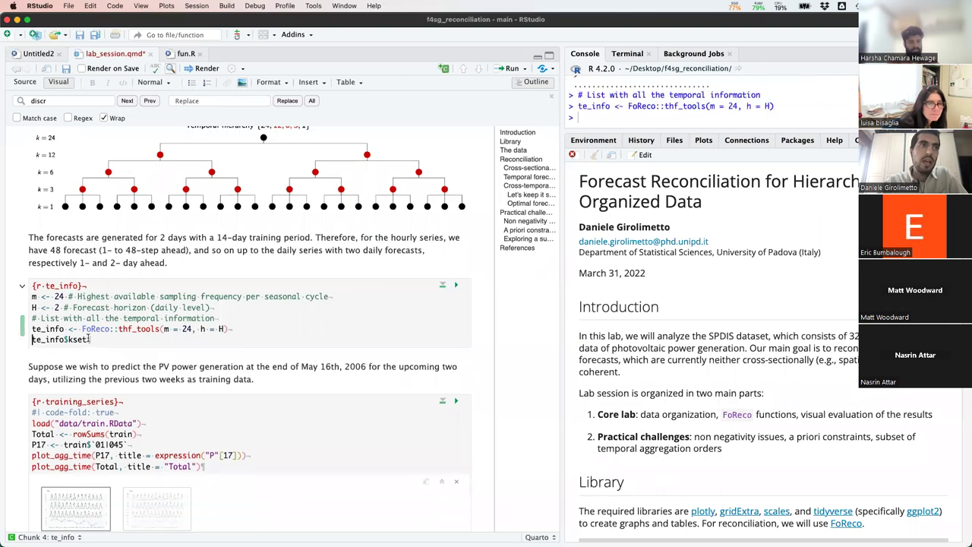
{"action": "key", "text": "ctrl+Return"}
{"action": "left_click_drag", "start_coordinate": [51, 365], "coordinate": [158, 364]}
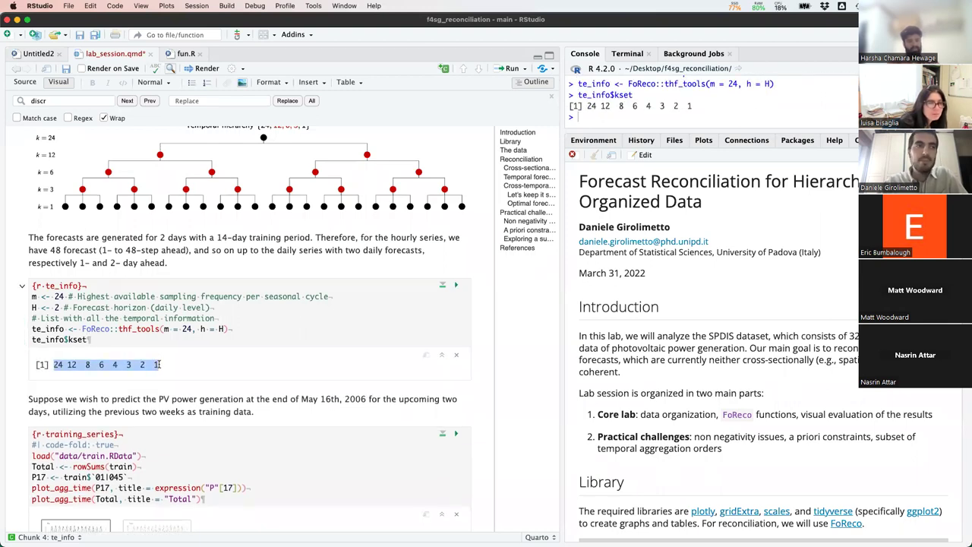
{"action": "double_click", "coordinate": [58, 365]}
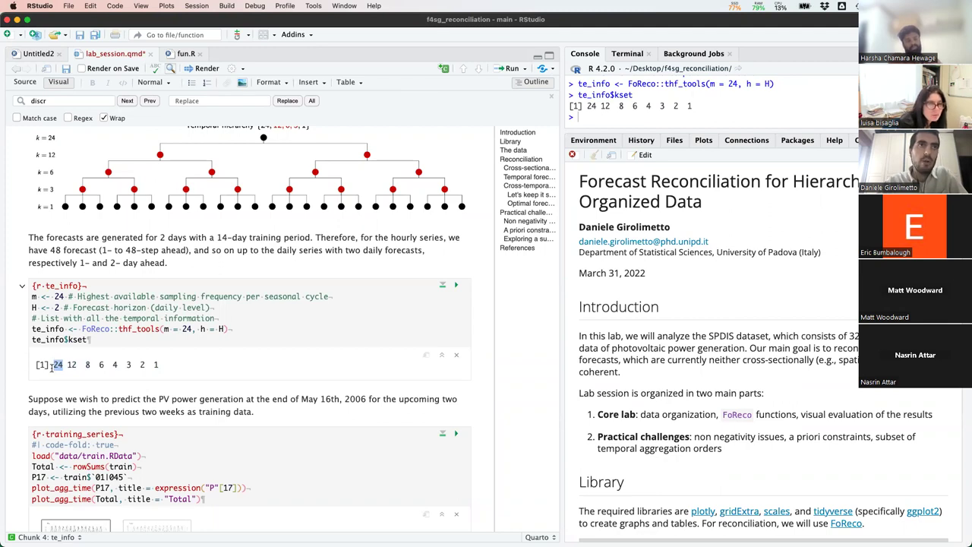
{"action": "left_click", "coordinate": [182, 328]}
{"action": "left_click_drag", "start_coordinate": [54, 365], "coordinate": [160, 365]}
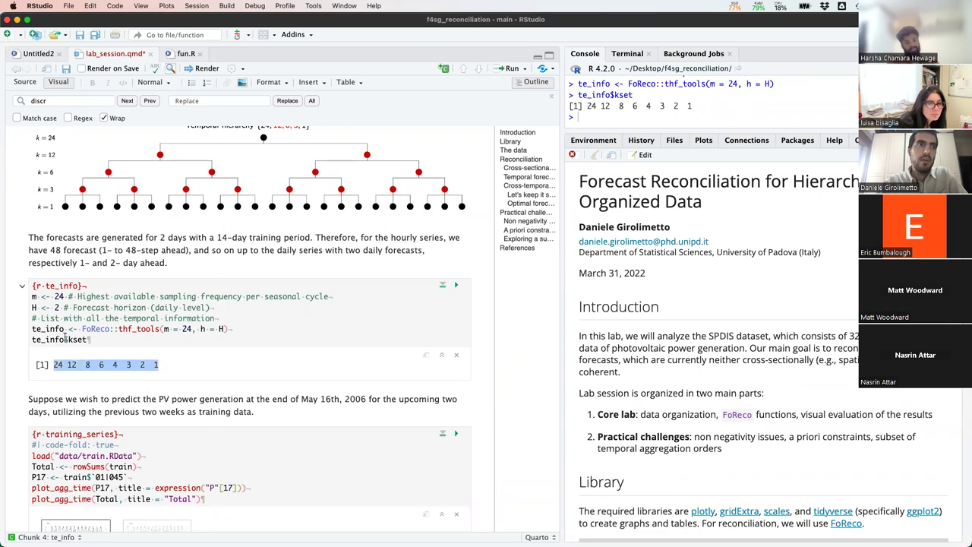
Step: Replace te_info$kset with te_info$R in the te_info chunk and run that line
{"action": "left_click", "coordinate": [91, 340]}
{"action": "left_click_drag", "start_coordinate": [91, 340], "coordinate": [63, 340]}
{"action": "key", "text": "BackSpace"}
{"action": "type", "text": "$"}
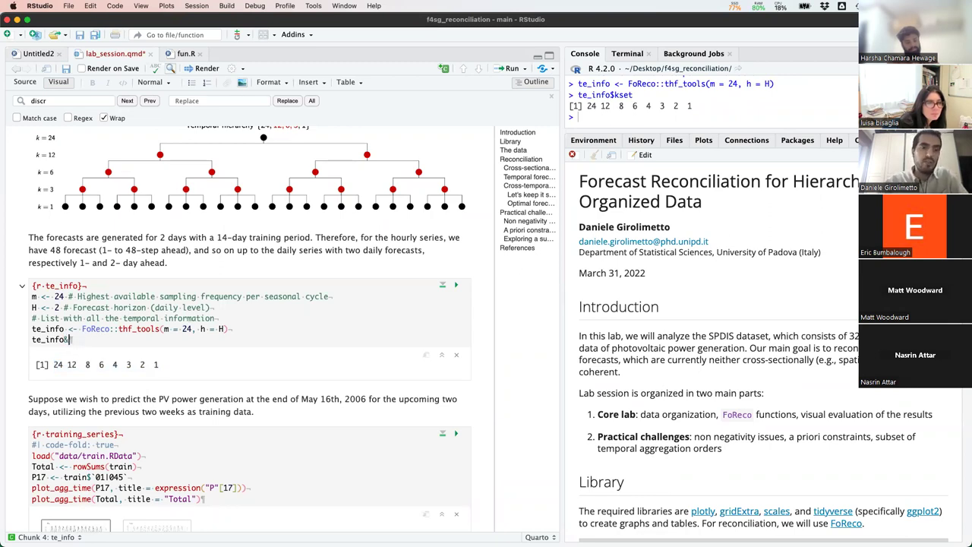
{"action": "type", "text": "R"}
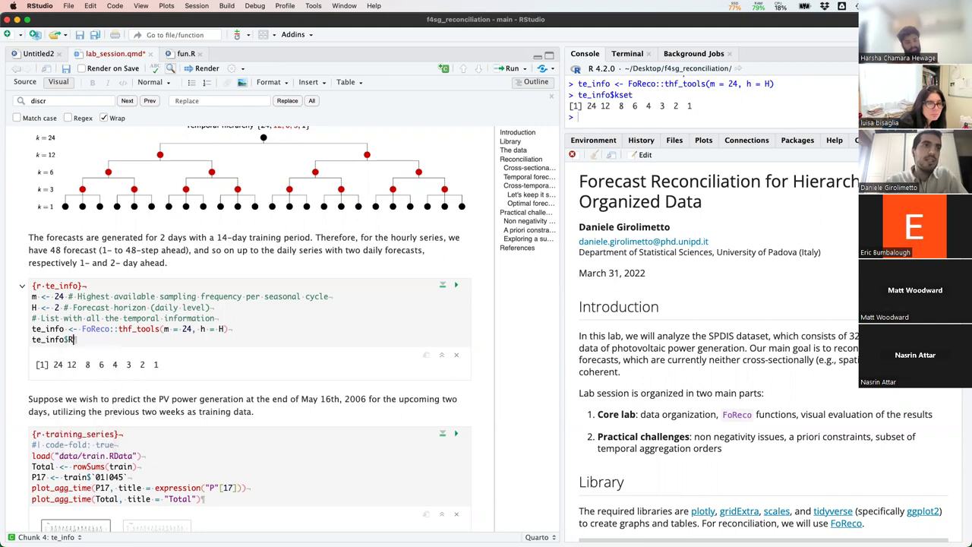
{"action": "key", "text": "super+Return"}
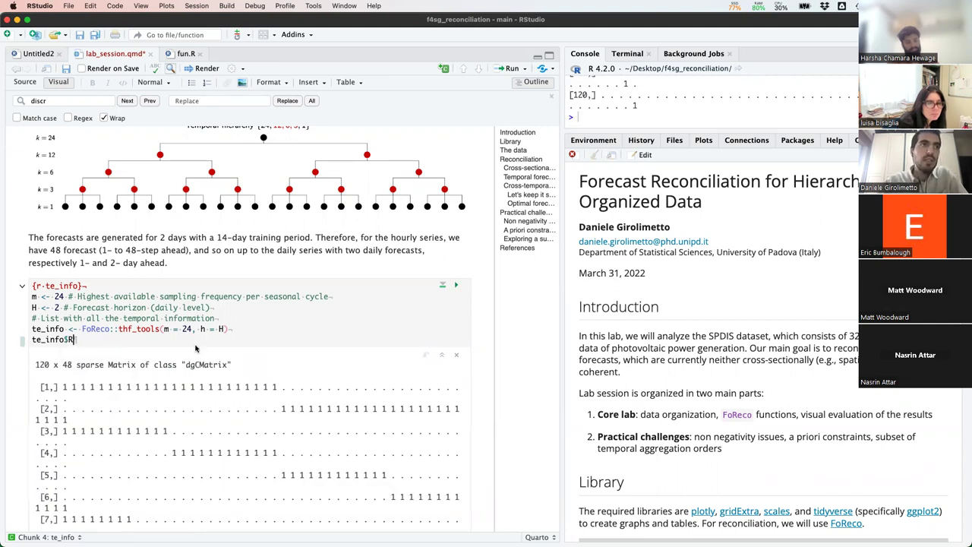
Step: Collapse the training_series chunk's code, view its P17 plot and switch to the Total plot
{"action": "scroll", "coordinate": [195, 348], "scroll_direction": "down", "scroll_amount": 5}
{"action": "scroll", "coordinate": [196, 346], "scroll_direction": "down", "scroll_amount": 4}
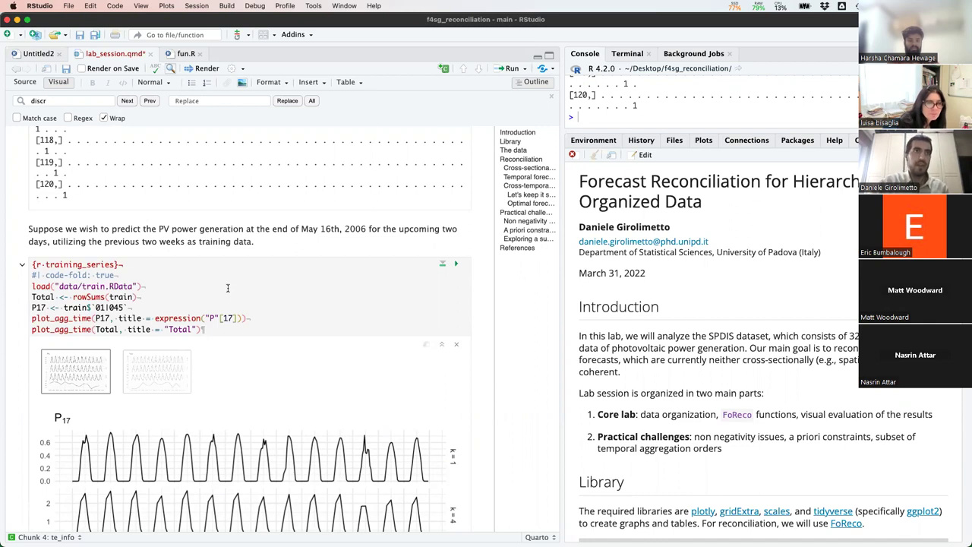
{"action": "left_click", "coordinate": [22, 265]}
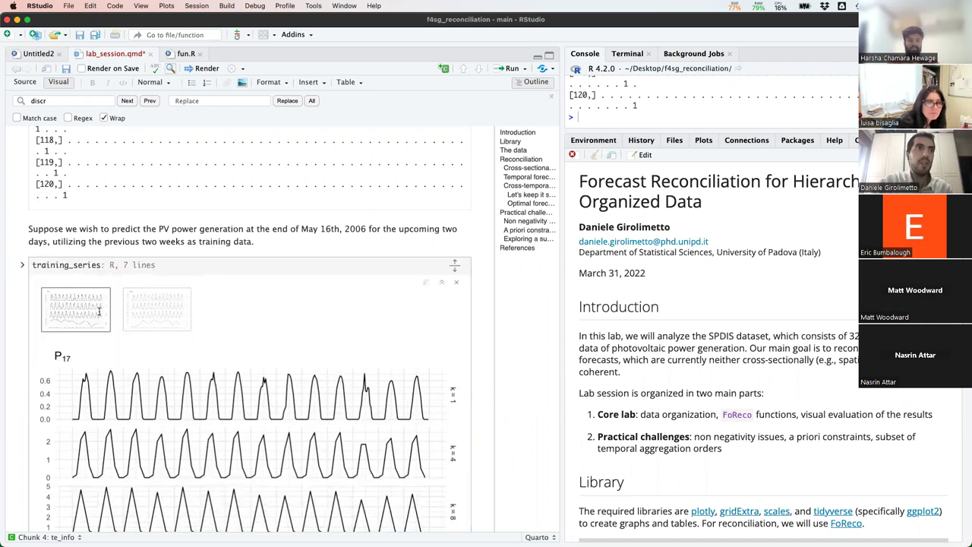
{"action": "scroll", "coordinate": [99, 311], "scroll_direction": "down", "scroll_amount": 2}
{"action": "scroll", "coordinate": [99, 312], "scroll_direction": "down", "scroll_amount": 3}
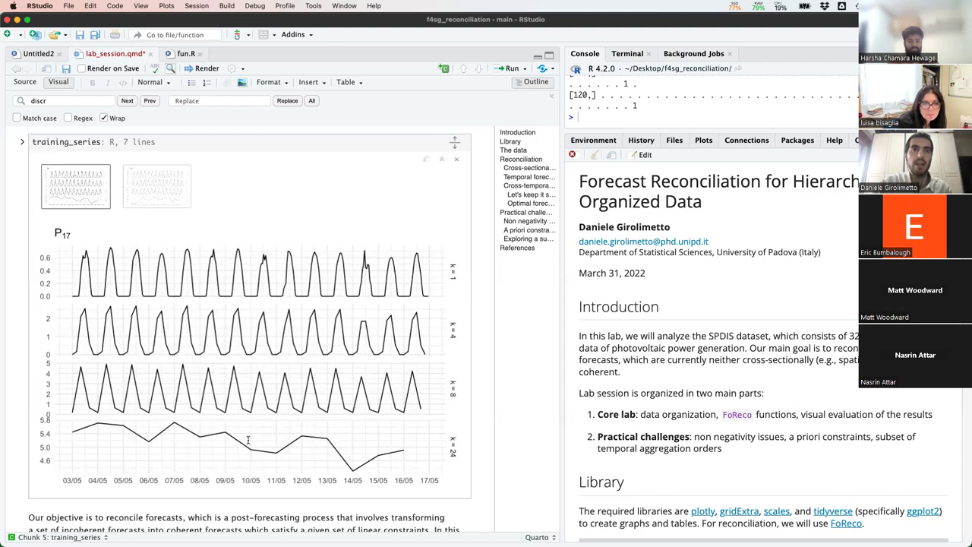
{"action": "left_click", "coordinate": [158, 193]}
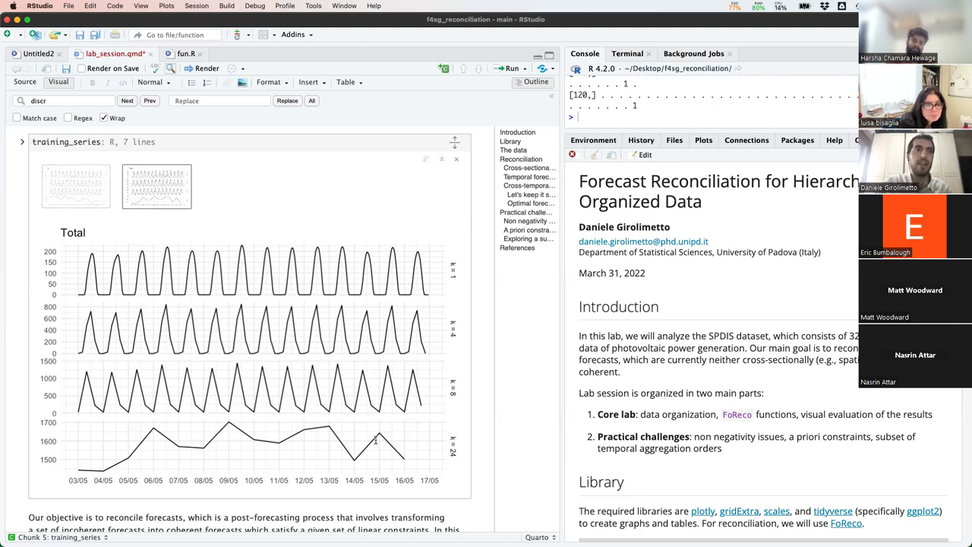
Step: Examine the text on the reconciliation objective and the NWP and automatic ETS base forecasts
{"action": "scroll", "coordinate": [386, 471], "scroll_direction": "down", "scroll_amount": 5}
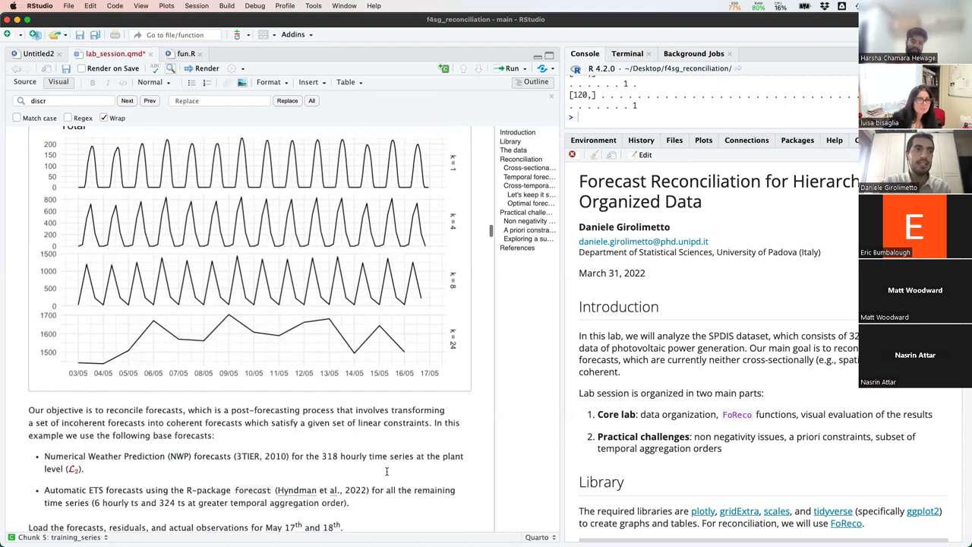
{"action": "scroll", "coordinate": [386, 472], "scroll_direction": "down", "scroll_amount": 1}
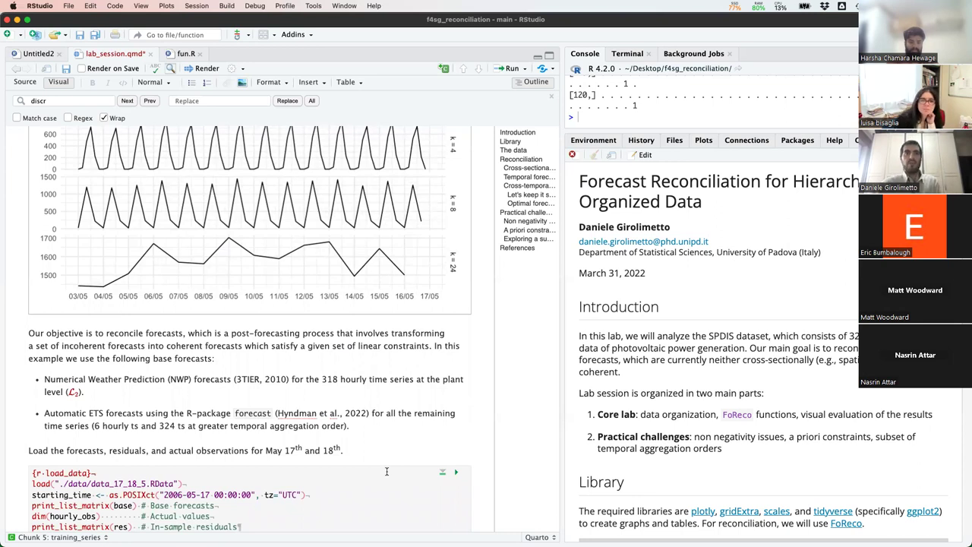
{"action": "scroll", "coordinate": [387, 471], "scroll_direction": "down", "scroll_amount": 1}
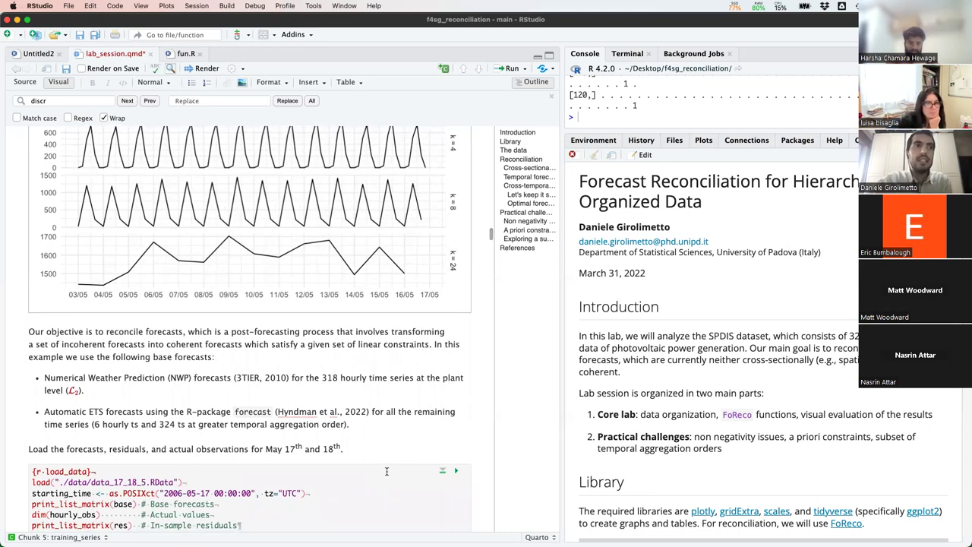
{"action": "scroll", "coordinate": [386, 471], "scroll_direction": "down", "scroll_amount": 3}
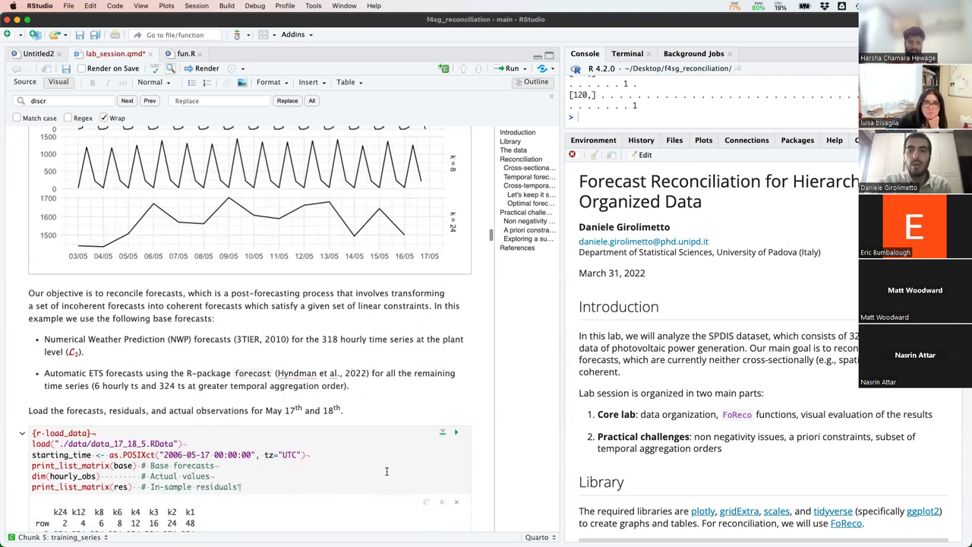
{"action": "scroll", "coordinate": [387, 472], "scroll_direction": "down", "scroll_amount": 6}
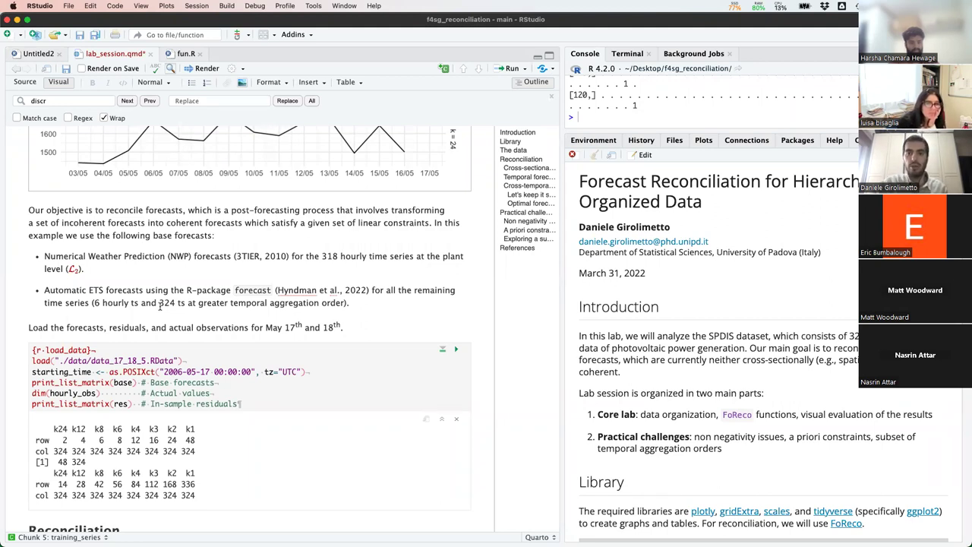
Step: Go to the load_data chunk and highlight the base and res arguments of the print_list_matrix calls
{"action": "scroll", "coordinate": [161, 306], "scroll_direction": "down", "scroll_amount": 3}
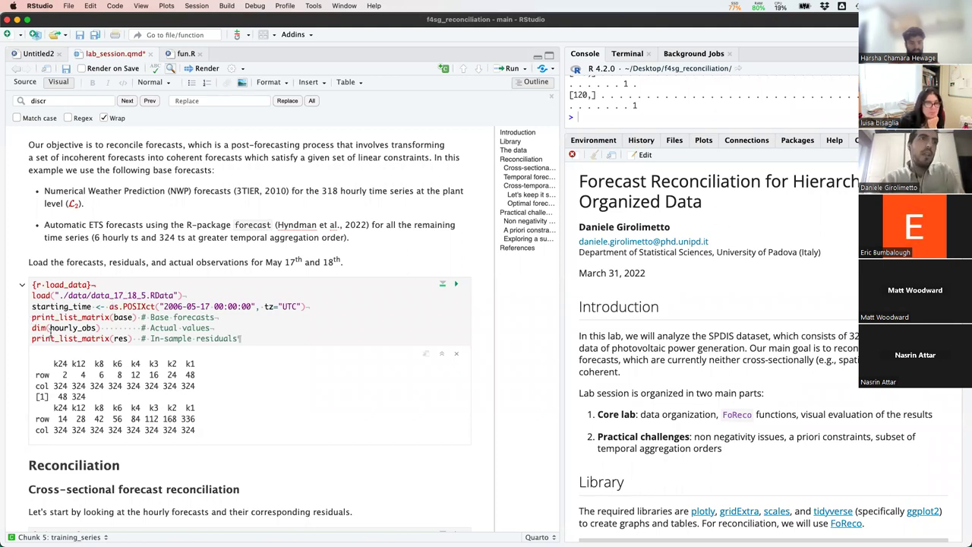
{"action": "scroll", "coordinate": [50, 327], "scroll_direction": "down", "scroll_amount": 2}
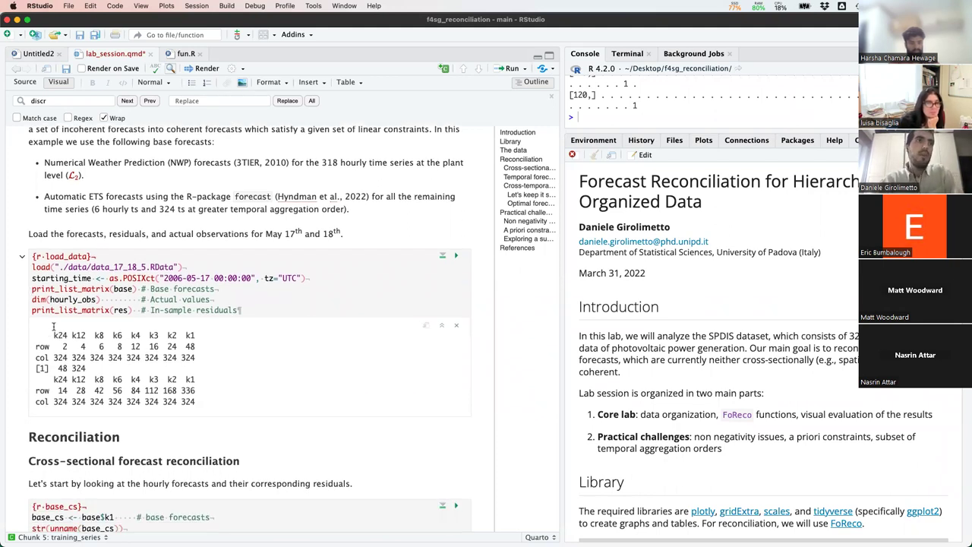
{"action": "double_click", "coordinate": [123, 289]}
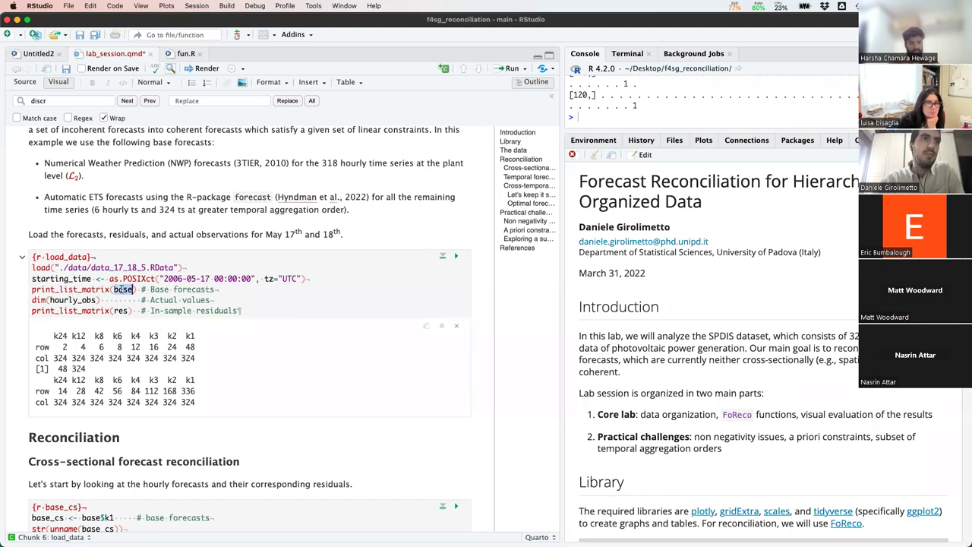
{"action": "double_click", "coordinate": [121, 311]}
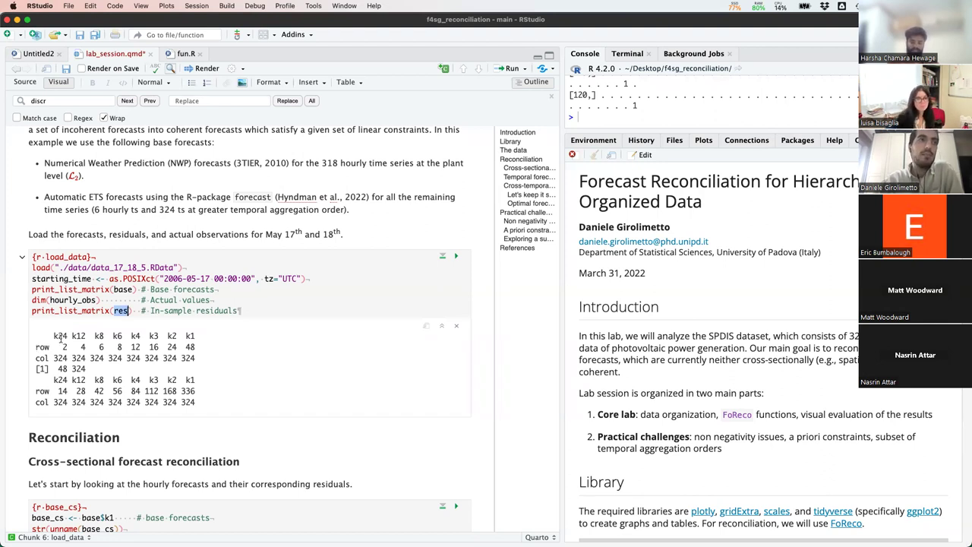
Step: In the first load_data output table, highlight the k24 label, its row and column counts, and the k1 row count
{"action": "left_click", "coordinate": [54, 335]}
{"action": "double_click", "coordinate": [54, 335]}
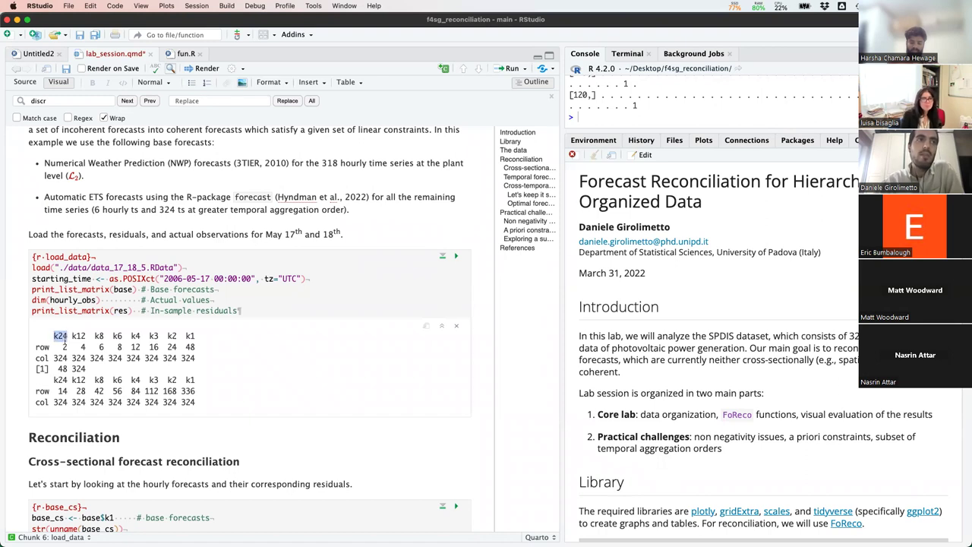
{"action": "left_click", "coordinate": [65, 346]}
{"action": "left_click_drag", "start_coordinate": [65, 346], "coordinate": [55, 346]}
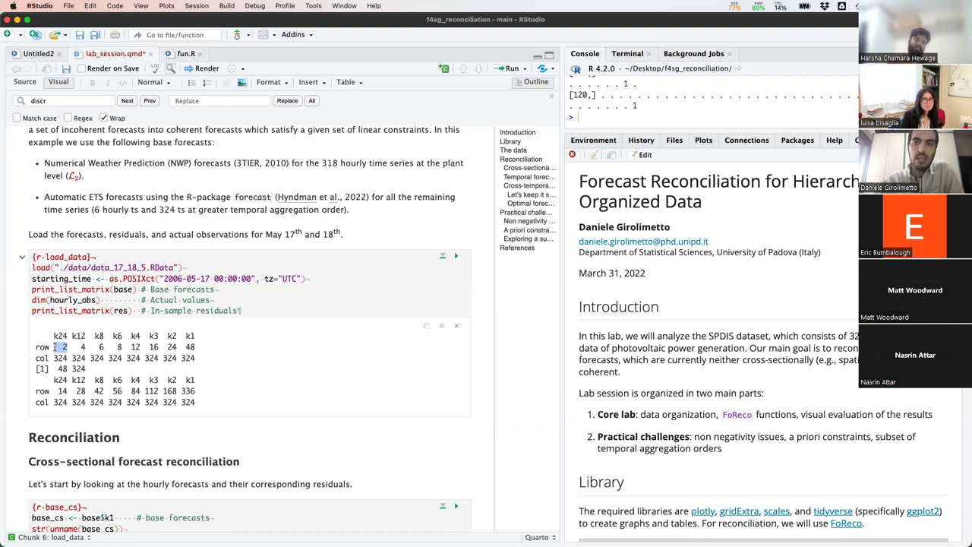
{"action": "left_click_drag", "start_coordinate": [53, 356], "coordinate": [66, 358]}
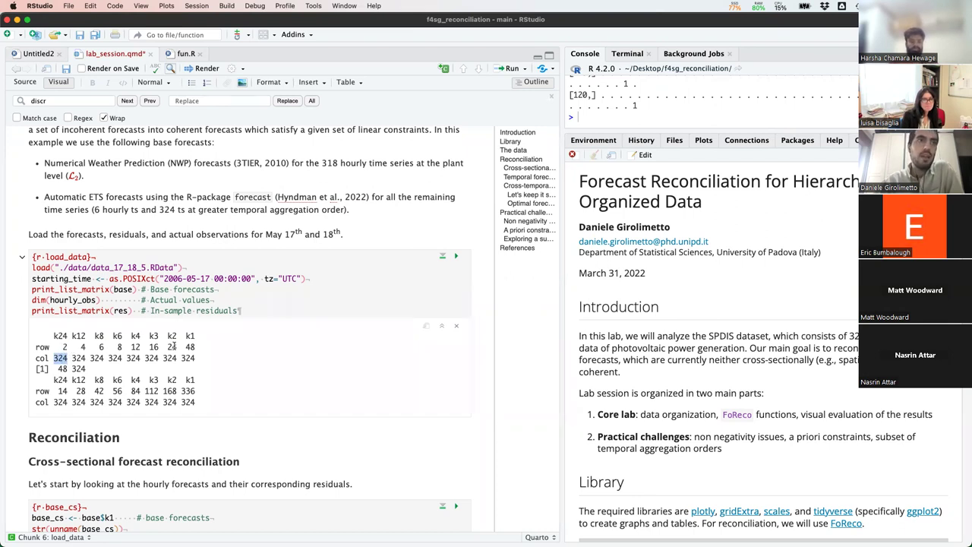
{"action": "left_click_drag", "start_coordinate": [185, 347], "coordinate": [197, 346]}
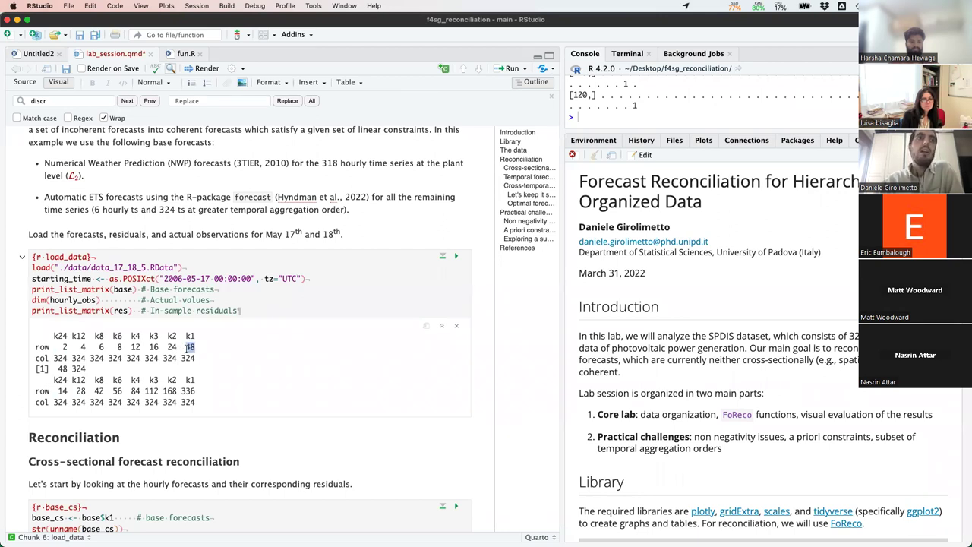
Step: Highlight the k1 column count in the first load_data output table, and the k24 and k1 row counts in the residuals table
{"action": "left_click_drag", "start_coordinate": [180, 358], "coordinate": [197, 358]}
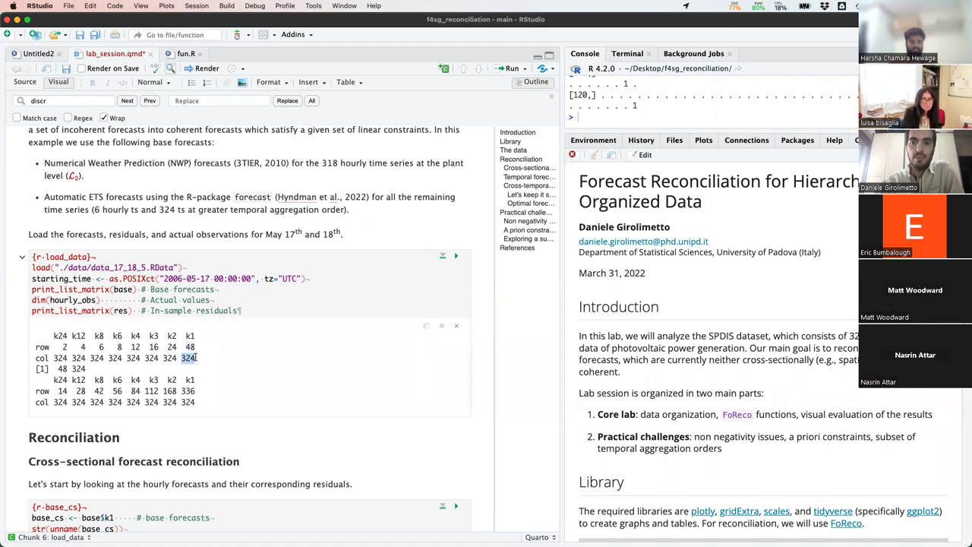
{"action": "left_click_drag", "start_coordinate": [35, 379], "coordinate": [200, 393]}
{"action": "double_click", "coordinate": [62, 391]}
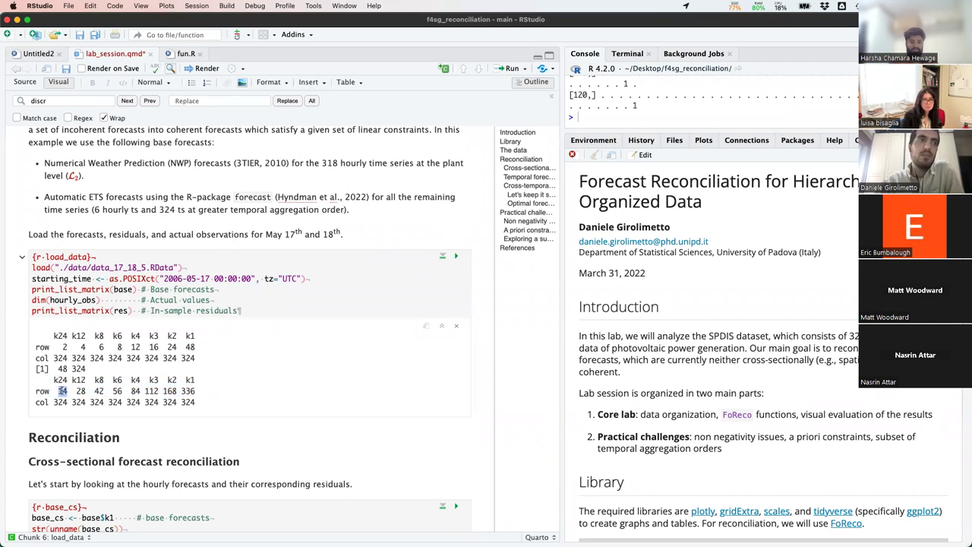
{"action": "scroll", "coordinate": [61, 392], "scroll_direction": "down", "scroll_amount": 1}
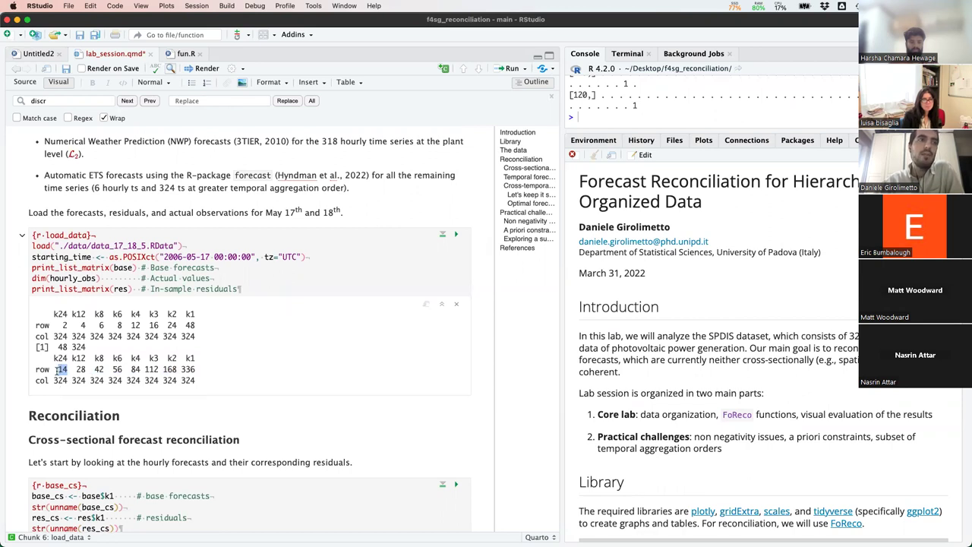
{"action": "double_click", "coordinate": [188, 369]}
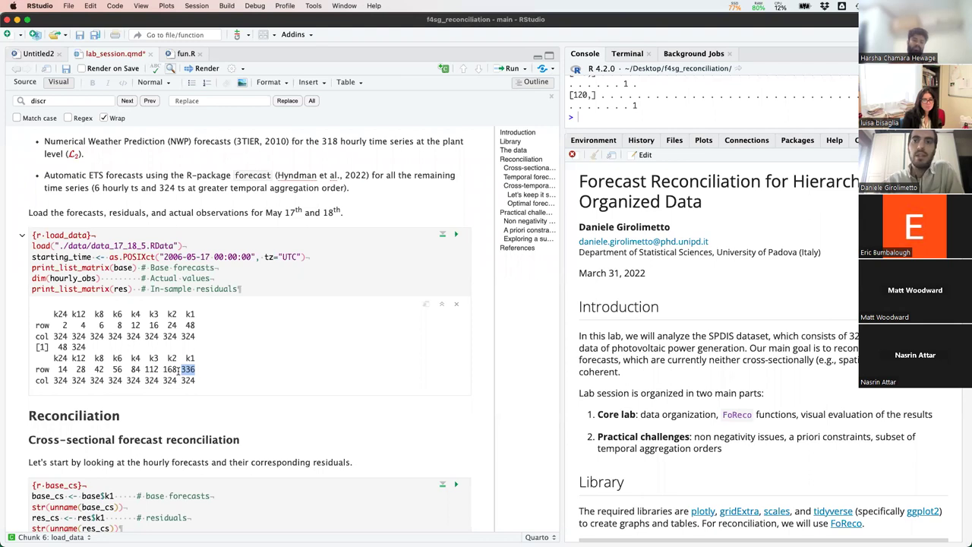
Step: Go to the base_cs chunk in the cross-sectional reconciliation section and highlight the residual matrix dimensions in its output
{"action": "scroll", "coordinate": [178, 370], "scroll_direction": "down", "scroll_amount": 1}
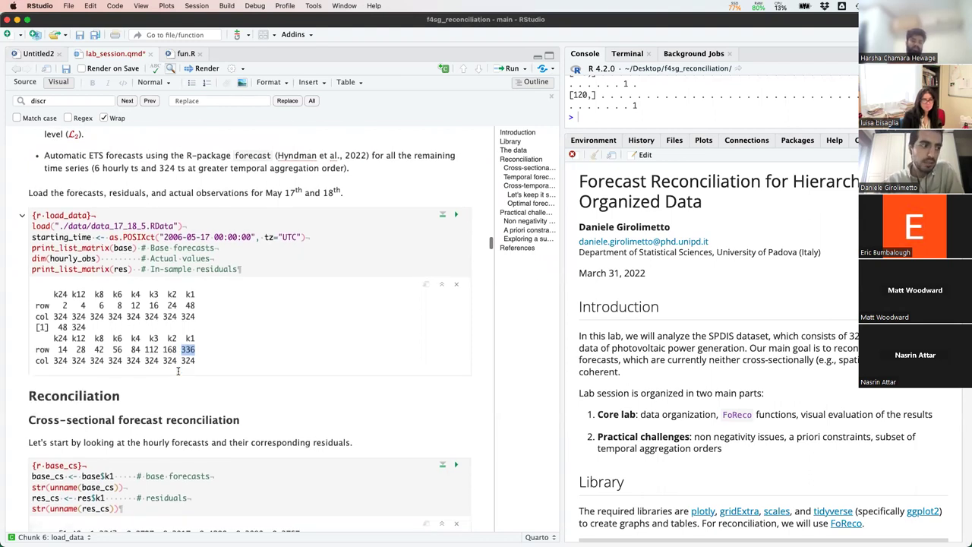
{"action": "scroll", "coordinate": [178, 370], "scroll_direction": "down", "scroll_amount": 2}
{"action": "scroll", "coordinate": [179, 370], "scroll_direction": "down", "scroll_amount": 3}
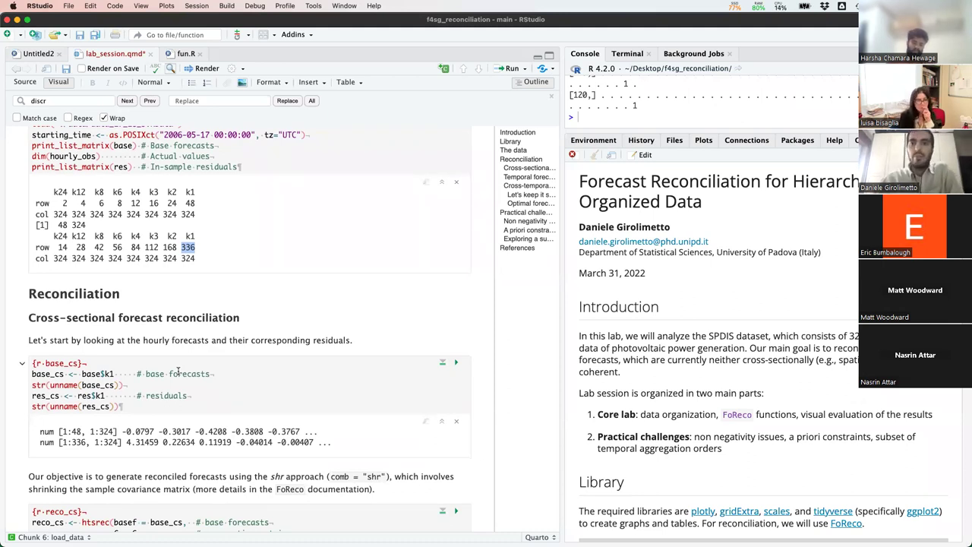
{"action": "scroll", "coordinate": [178, 369], "scroll_direction": "down", "scroll_amount": 1}
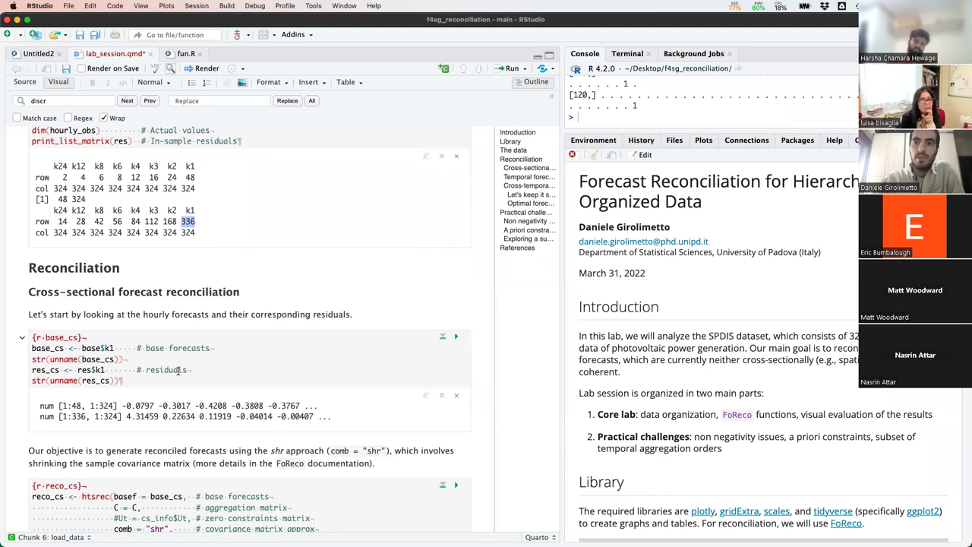
{"action": "scroll", "coordinate": [179, 370], "scroll_direction": "down", "scroll_amount": 2}
{"action": "scroll", "coordinate": [179, 370], "scroll_direction": "down", "scroll_amount": 1}
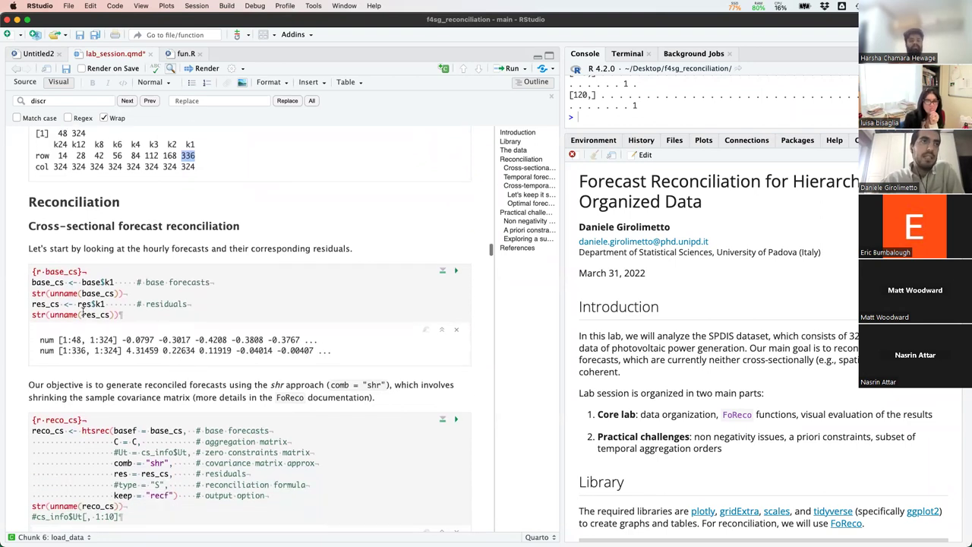
{"action": "left_click_drag", "start_coordinate": [59, 339], "coordinate": [116, 350]}
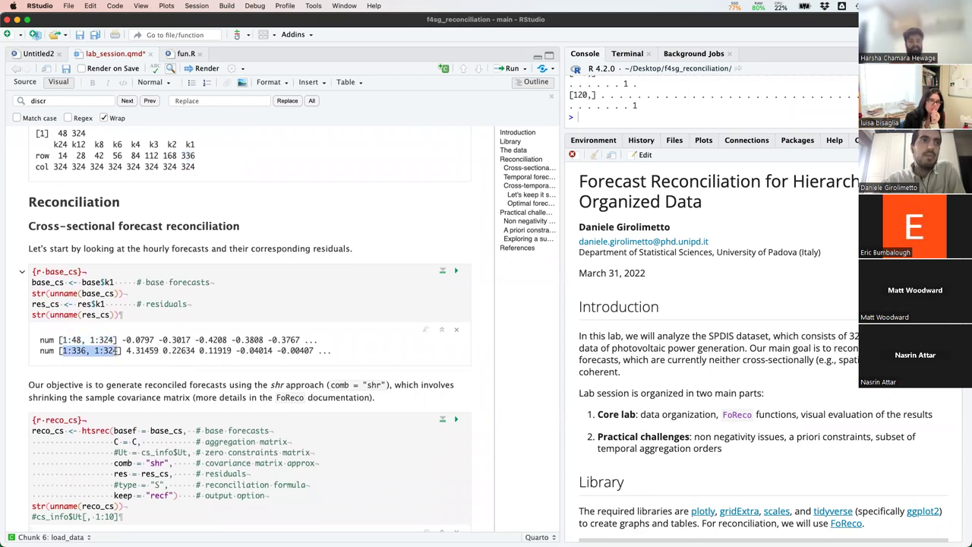
Step: In the reco_cs chunk, highlight the htsrec function name and the comb = "shr" argument
{"action": "scroll", "coordinate": [117, 351], "scroll_direction": "down", "scroll_amount": 2}
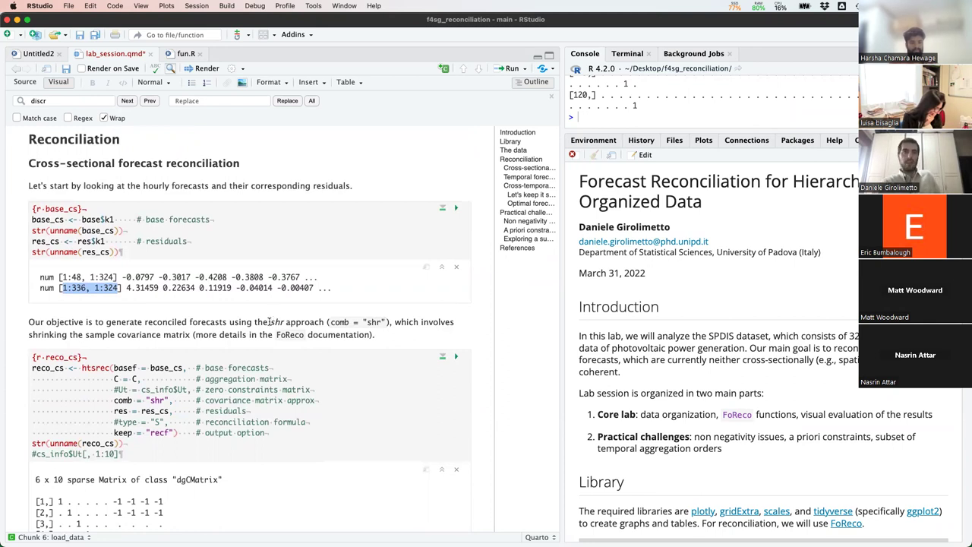
{"action": "scroll", "coordinate": [107, 372], "scroll_direction": "down", "scroll_amount": 2}
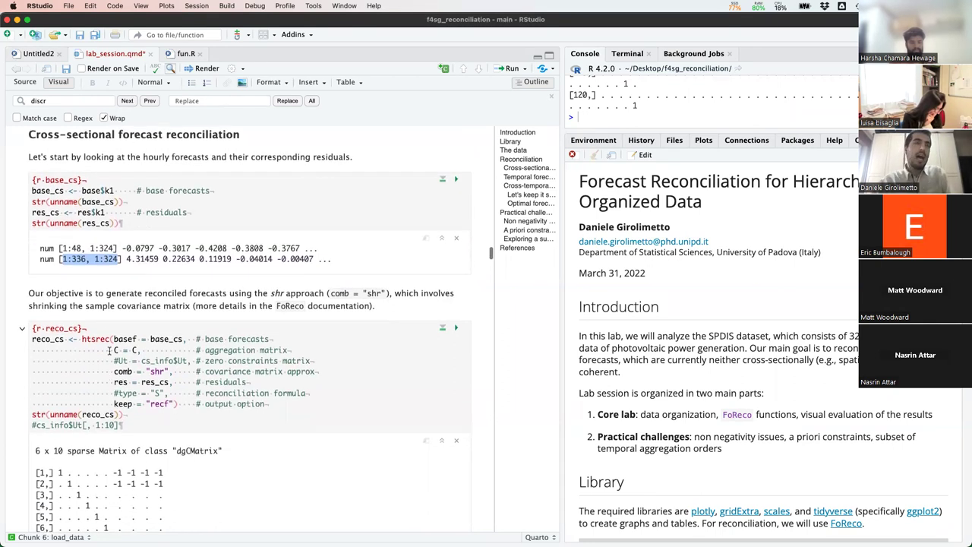
{"action": "double_click", "coordinate": [91, 339]}
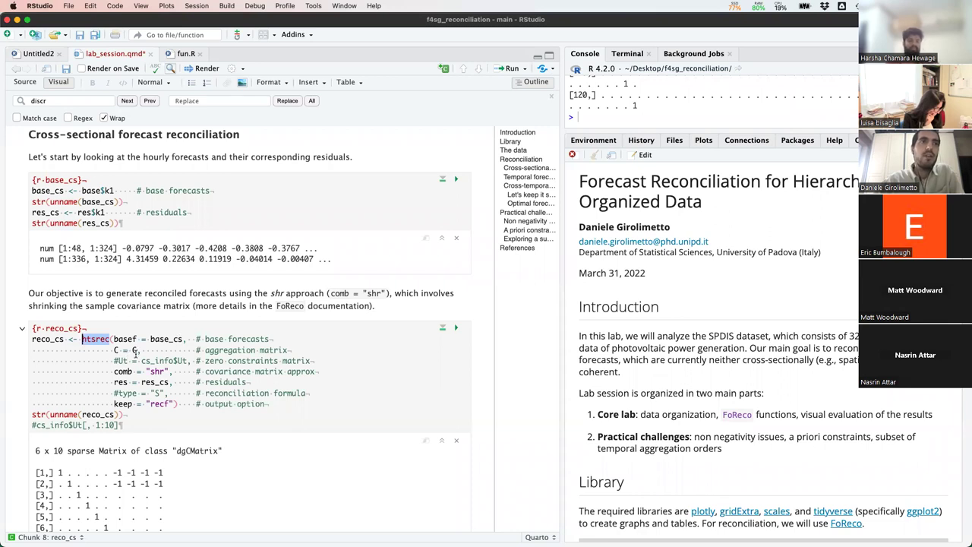
{"action": "left_click", "coordinate": [115, 371]}
{"action": "key", "text": "shift+Right"}
{"action": "key", "text": "shift+Right"}
{"action": "key", "text": "shift+Right"}
{"action": "key", "text": "shift+Right"}
{"action": "key", "text": "shift+Right"}
{"action": "key", "text": "shift+Right"}
{"action": "key", "text": "shift+Right"}
{"action": "key", "text": "shift+Right"}
{"action": "key", "text": "shift+Right"}
{"action": "key", "text": "shift+Right"}
{"action": "key", "text": "shift+Right"}
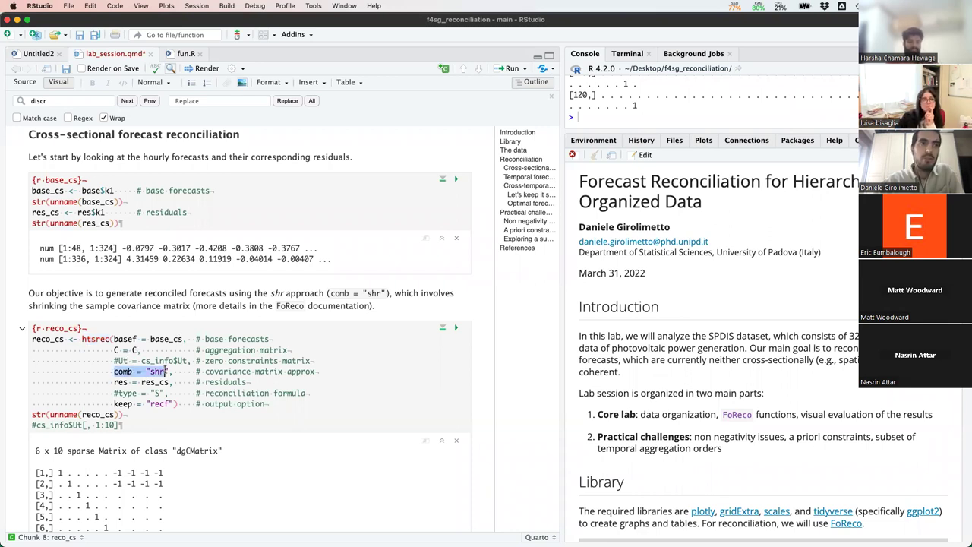
Step: Highlight the res = res_cs argument, the shr value and the C = C aggregation matrix line in the htsrec call
{"action": "left_click_drag", "start_coordinate": [114, 382], "coordinate": [171, 381]}
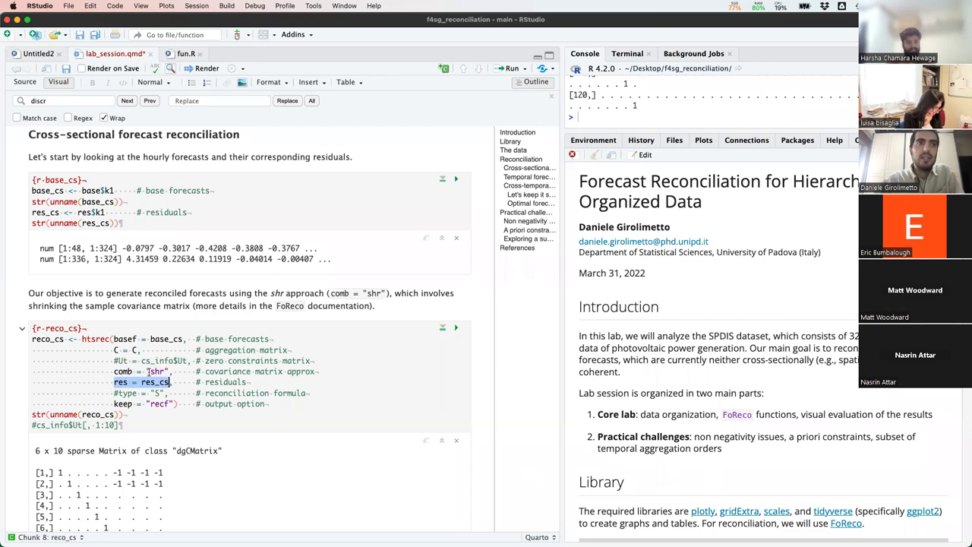
{"action": "left_click_drag", "start_coordinate": [162, 371], "coordinate": [151, 371]}
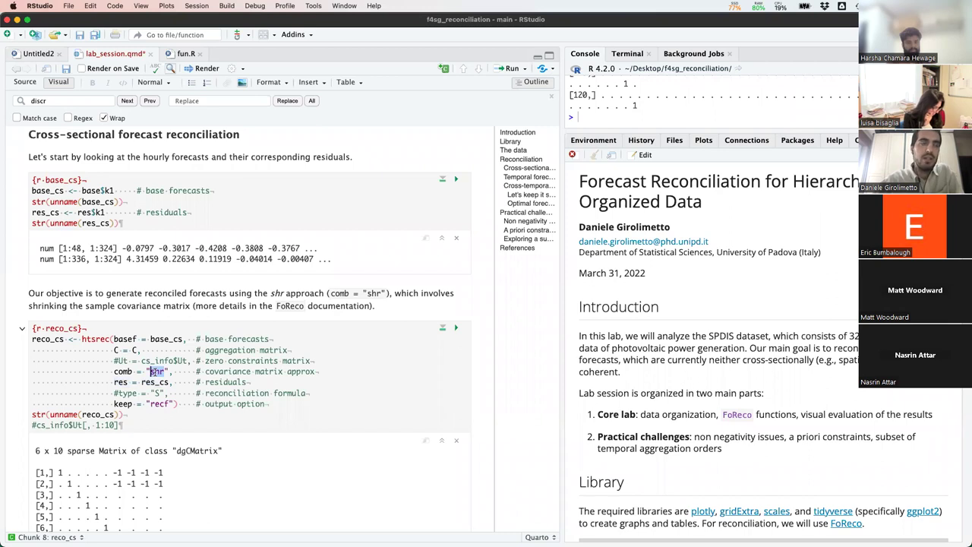
{"action": "left_click_drag", "start_coordinate": [288, 350], "coordinate": [111, 351]}
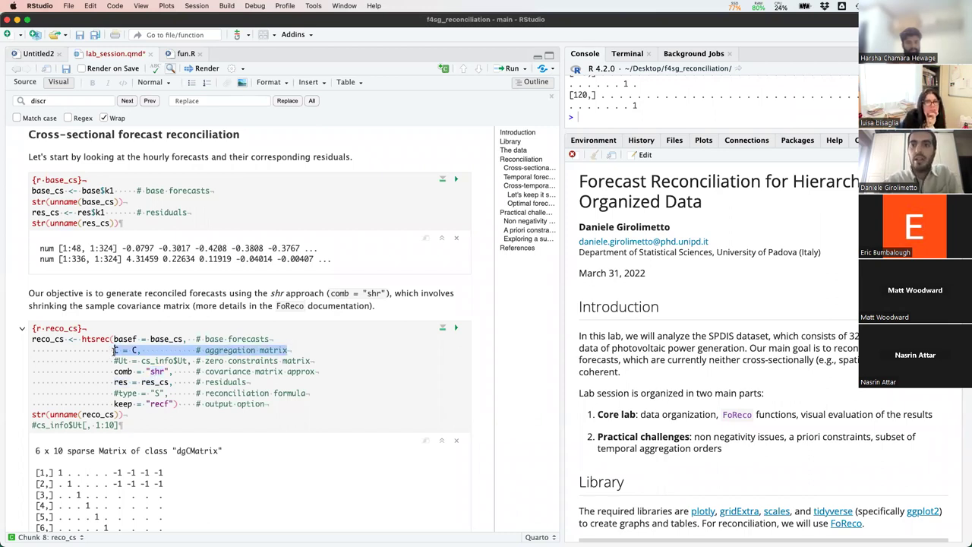
Step: Try uncommenting Ut = cs_info$Ut and commenting out C = C in the htsrec call, and restore both lines
{"action": "left_click", "coordinate": [115, 361]}
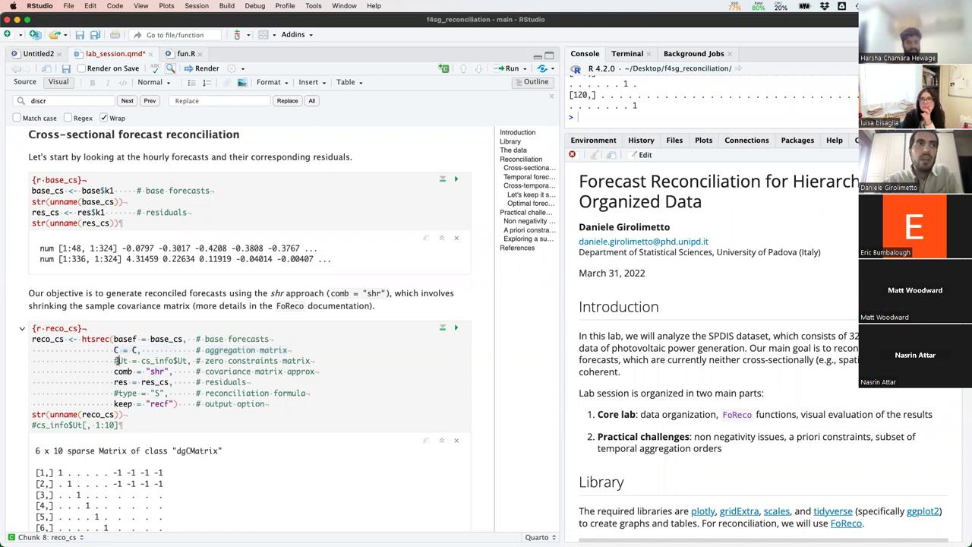
{"action": "key", "text": "Delete"}
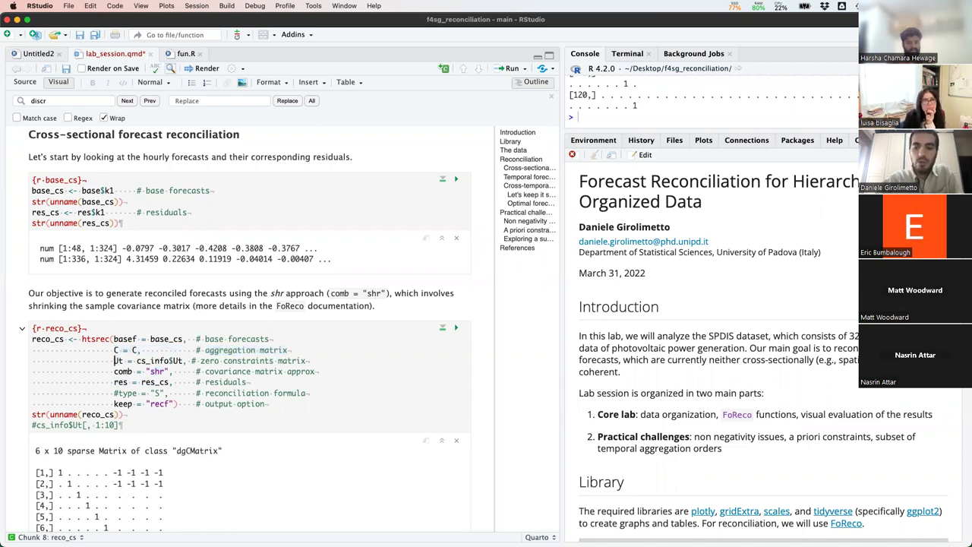
{"action": "type", "text": "#"}
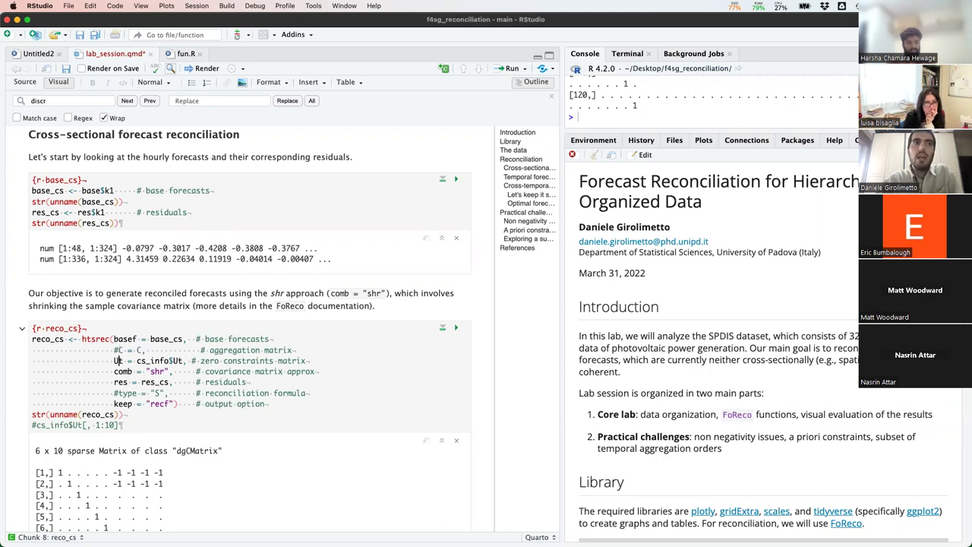
{"action": "left_click", "coordinate": [114, 350]}
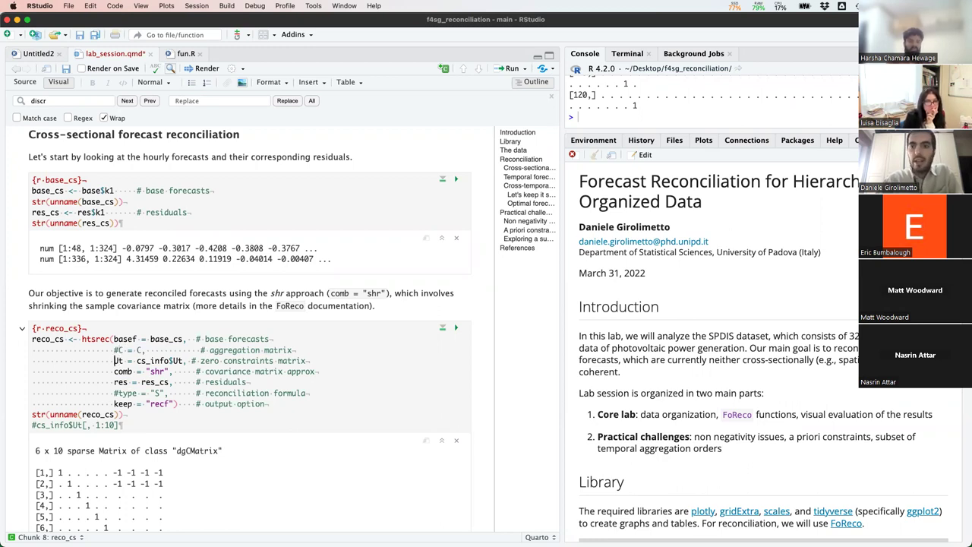
{"action": "key", "text": "Delete"}
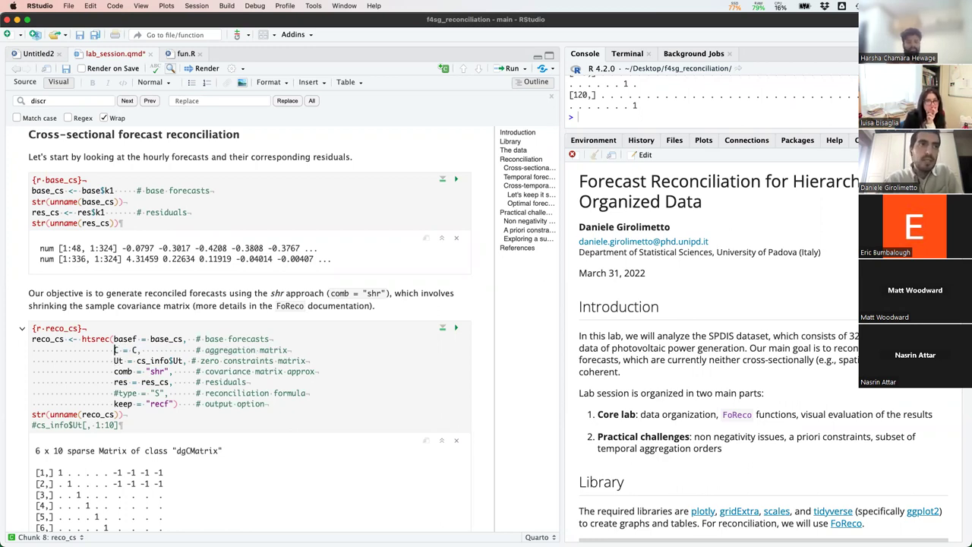
{"action": "type", "text": "#"}
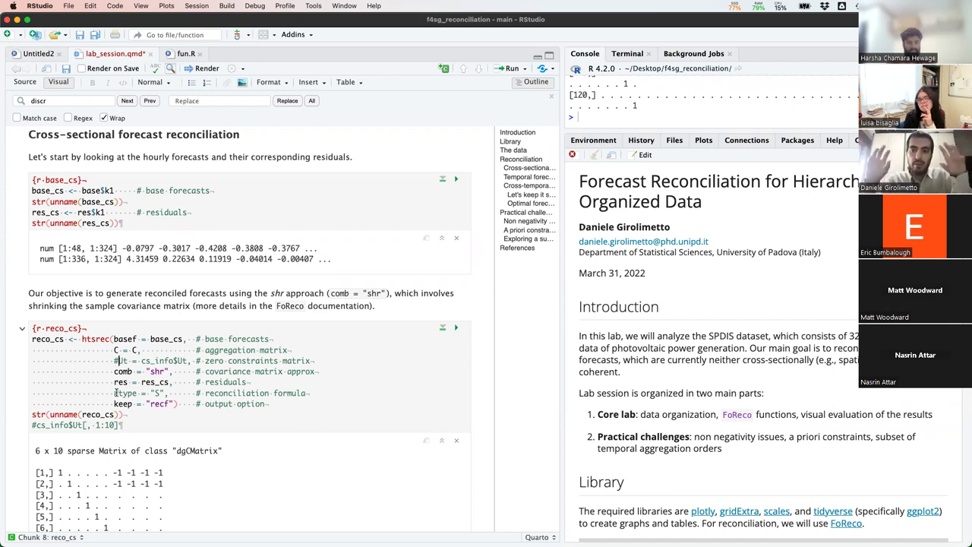
Step: Uncomment the type = "S" reconciliation formula argument in the htsrec call and highlight it
{"action": "left_click", "coordinate": [115, 392]}
{"action": "type", "text": "#"}
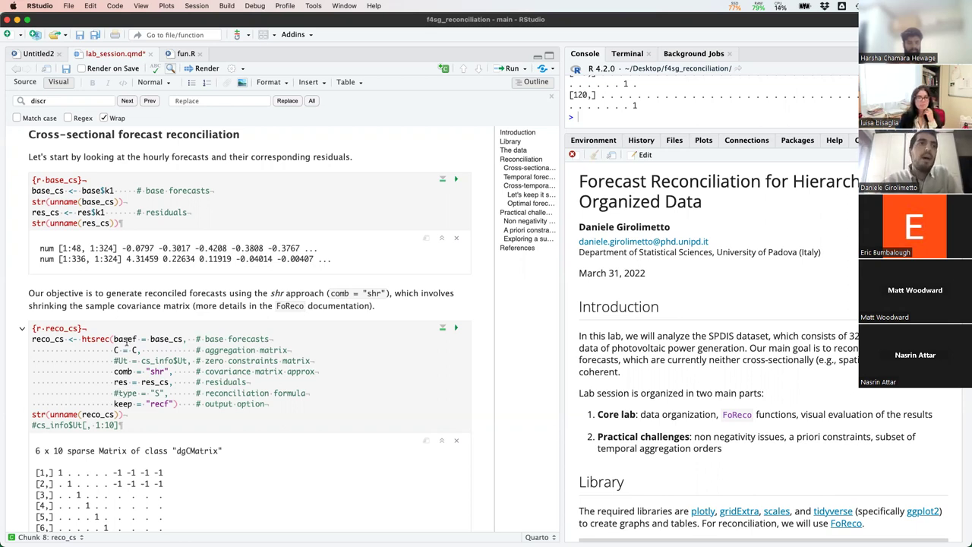
{"action": "key", "text": "BackSpace"}
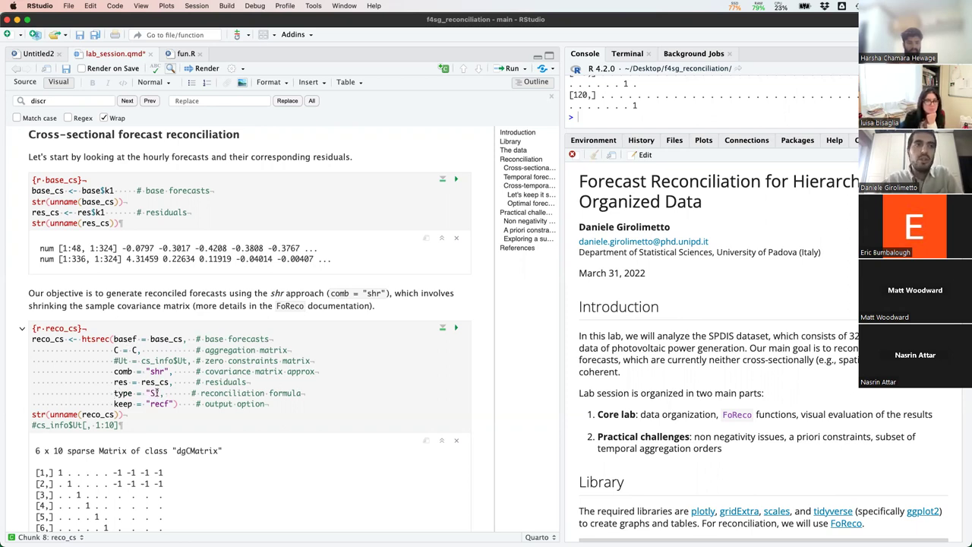
{"action": "left_click", "coordinate": [159, 392], "text": "shift"}
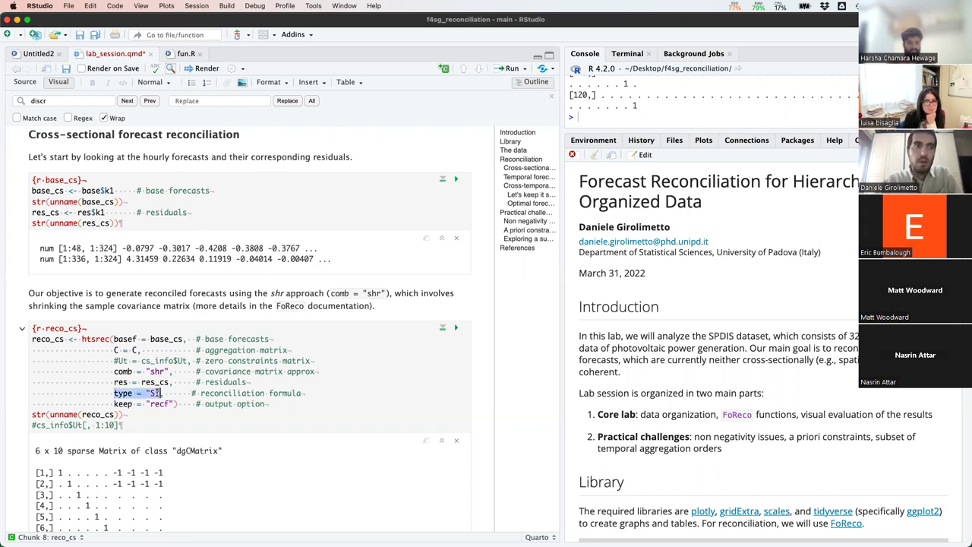
Step: Comment out the type = "S" argument again and run the reco_cs chunk
{"action": "scroll", "coordinate": [159, 393], "scroll_direction": "down", "scroll_amount": 3}
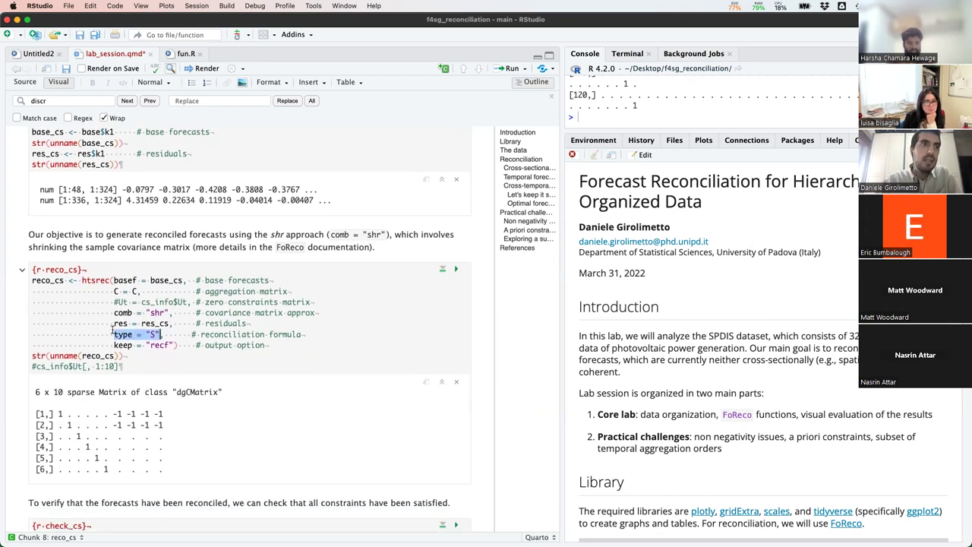
{"action": "left_click", "coordinate": [114, 334]}
{"action": "type", "text": "#"}
{"action": "key", "text": "super+shift+Return"}
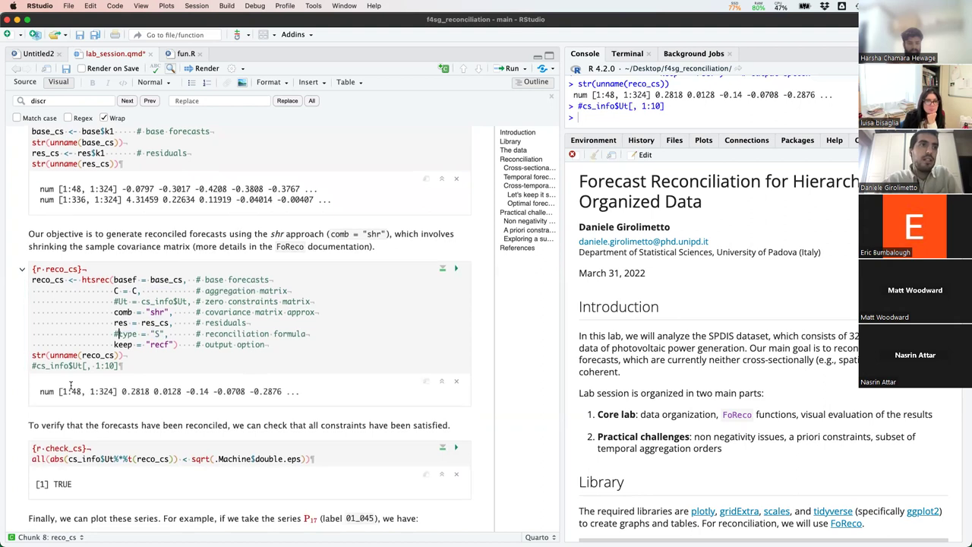
Step: Highlight the str(unname(reco_cs)) line in the reco_cs chunk, and cs_info$Ut and reco_cs in the check_cs constraint test
{"action": "scroll", "coordinate": [71, 385], "scroll_direction": "down", "scroll_amount": 1}
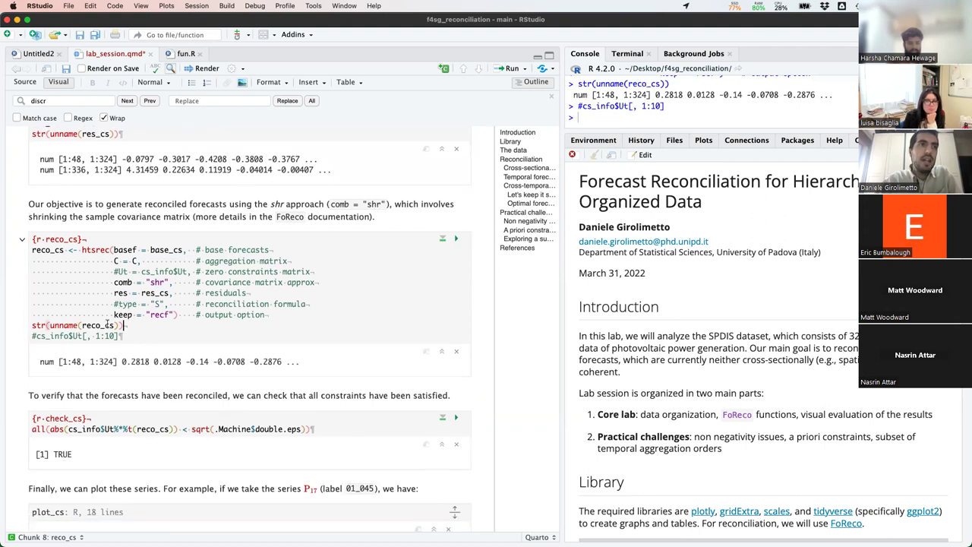
{"action": "left_click_drag", "start_coordinate": [126, 325], "coordinate": [12, 324]}
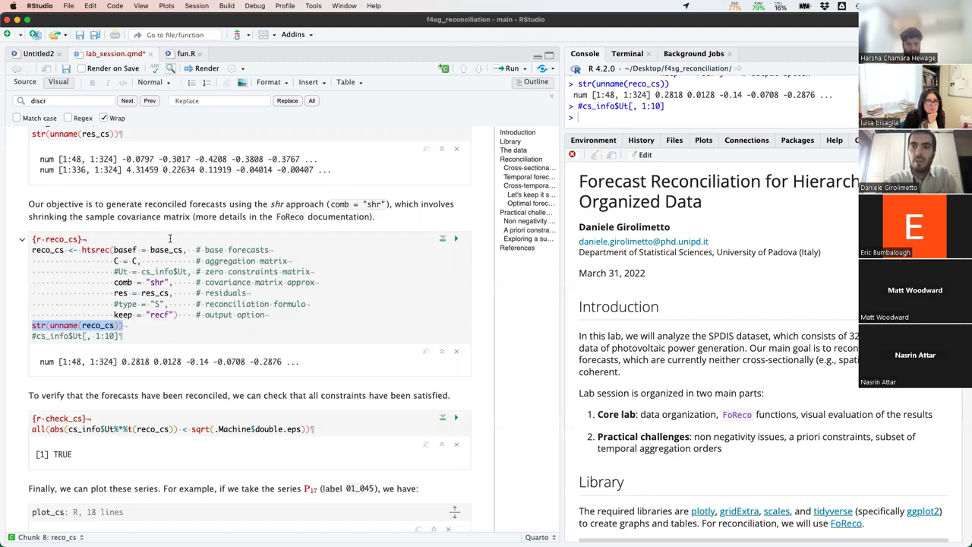
{"action": "scroll", "coordinate": [182, 337], "scroll_direction": "down", "scroll_amount": 3}
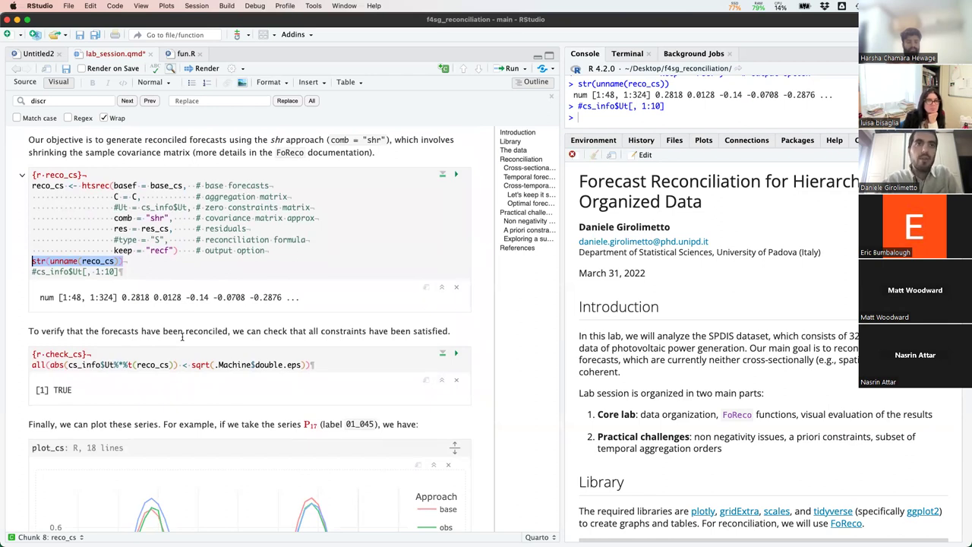
{"action": "left_click_drag", "start_coordinate": [67, 364], "coordinate": [115, 365]}
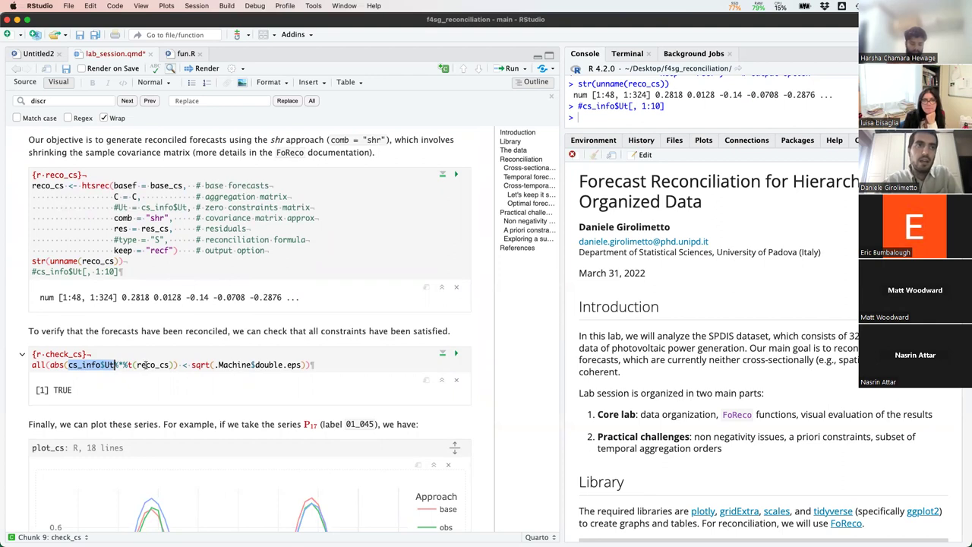
{"action": "double_click", "coordinate": [139, 365]}
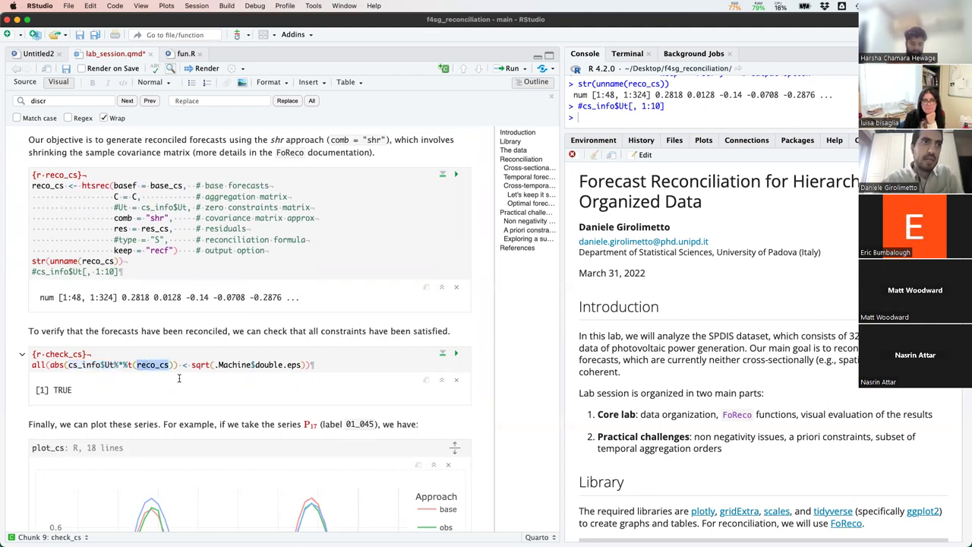
Step: In the plot_cs chart of the P17 series, isolate the obs line and show the base line again for comparison
{"action": "scroll", "coordinate": [180, 377], "scroll_direction": "down", "scroll_amount": 5}
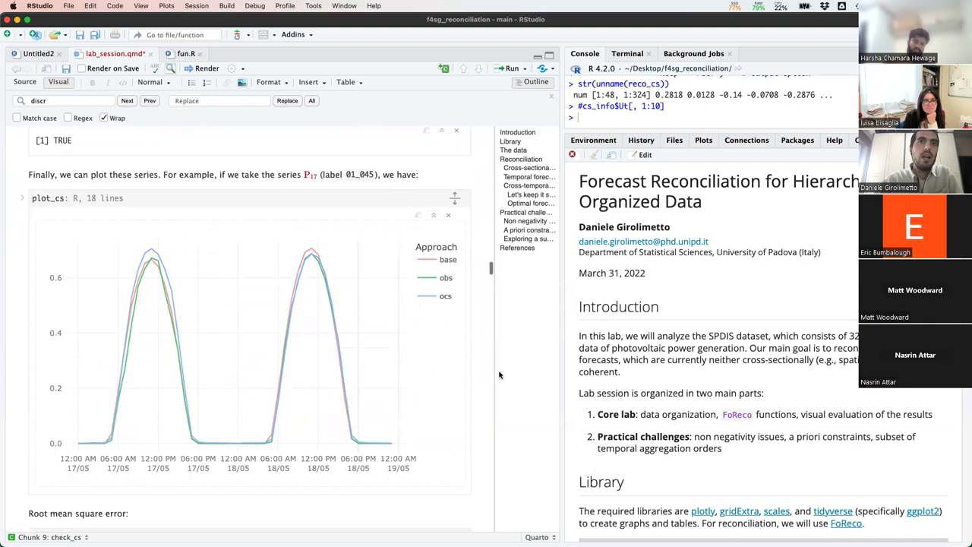
{"action": "double_click", "coordinate": [433, 278]}
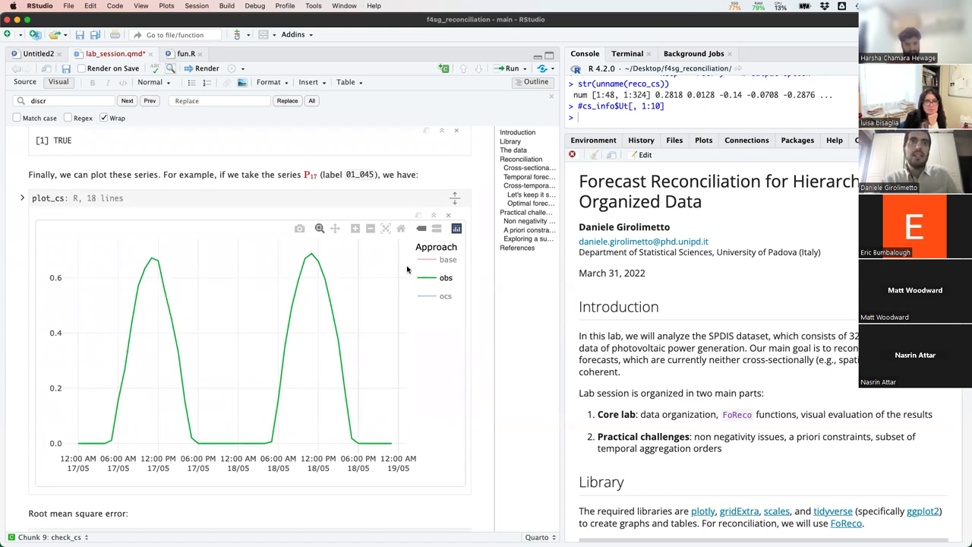
{"action": "left_click", "coordinate": [430, 261]}
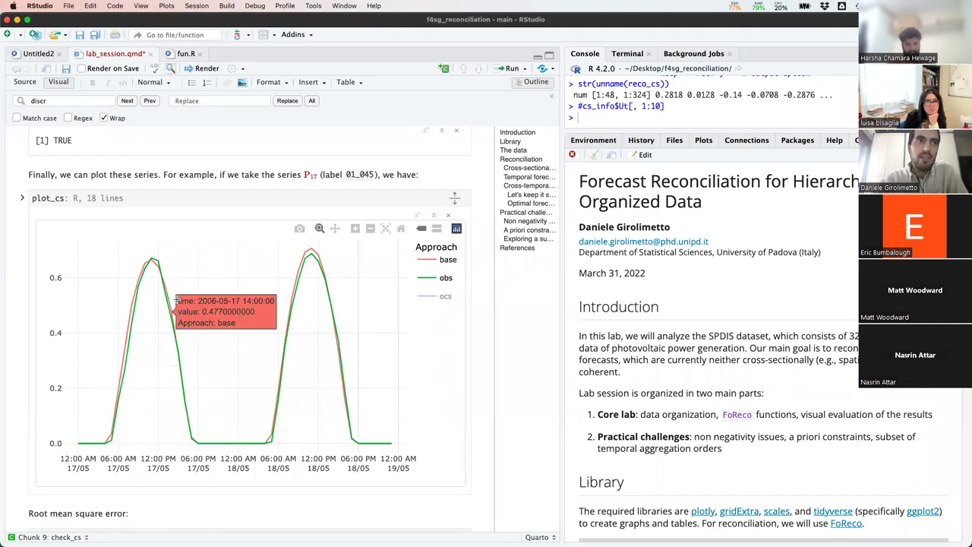
Step: Show the ocs line again in the plot_cs chart and compare it with the base and obs lines
{"action": "left_click", "coordinate": [443, 297]}
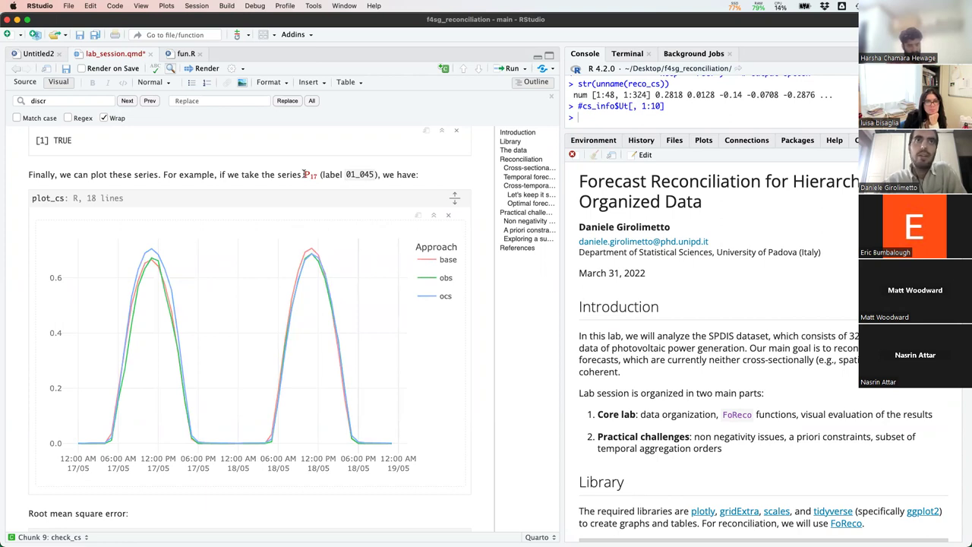
{"action": "scroll", "coordinate": [327, 243], "scroll_direction": "down", "scroll_amount": 5}
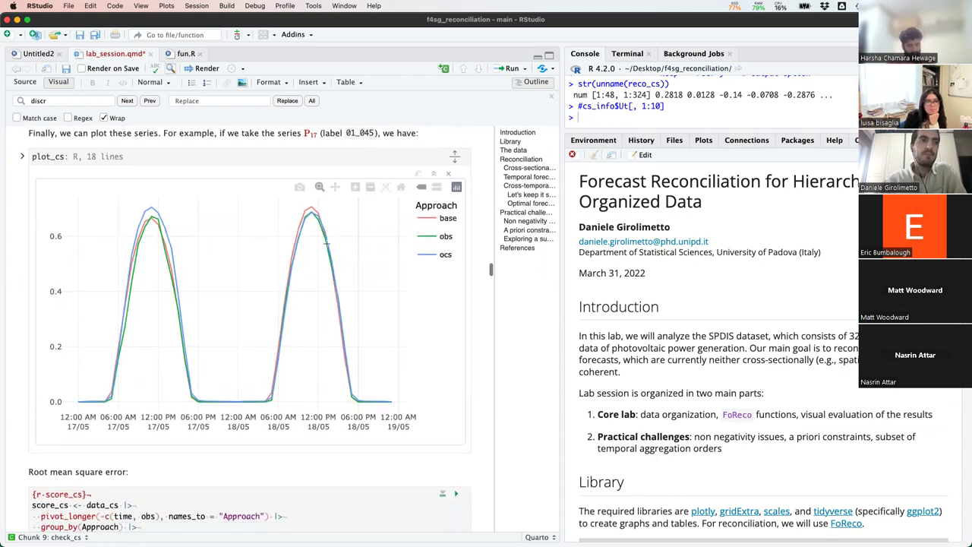
{"action": "scroll", "coordinate": [327, 243], "scroll_direction": "down", "scroll_amount": 1}
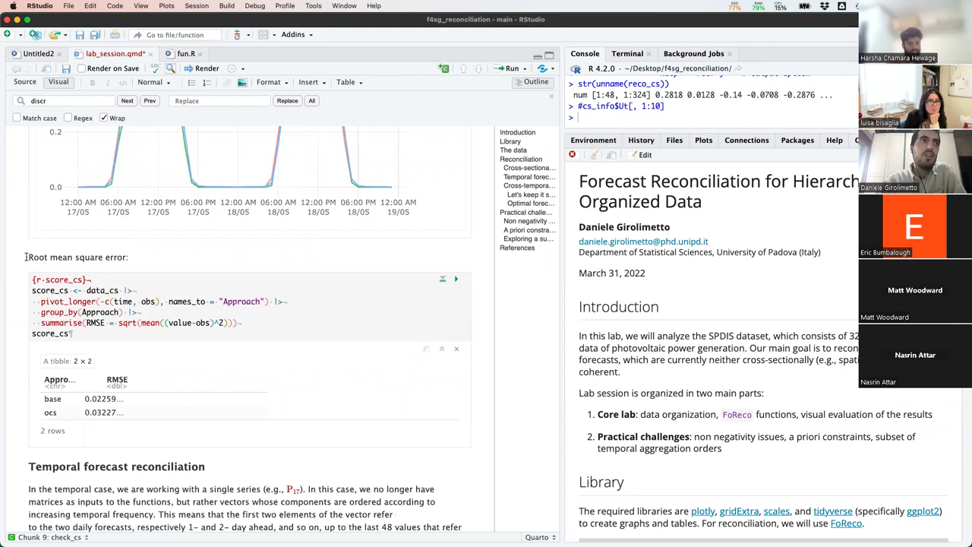
{"action": "scroll", "coordinate": [26, 257], "scroll_direction": "up", "scroll_amount": 5}
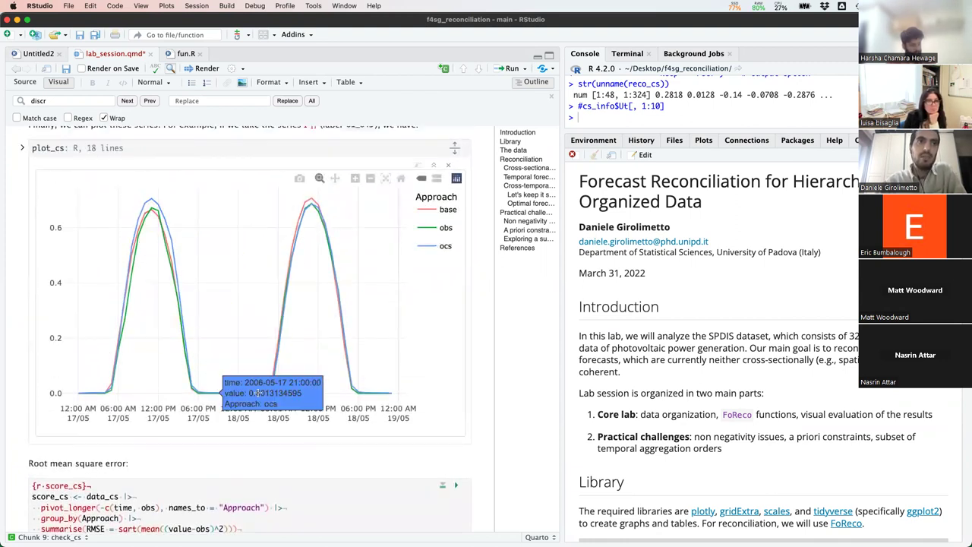
Step: Highlight the base and ocs rows in the score_cs root mean square error table and compare them with the plot_cs chart
{"action": "scroll", "coordinate": [293, 363], "scroll_direction": "down", "scroll_amount": 5}
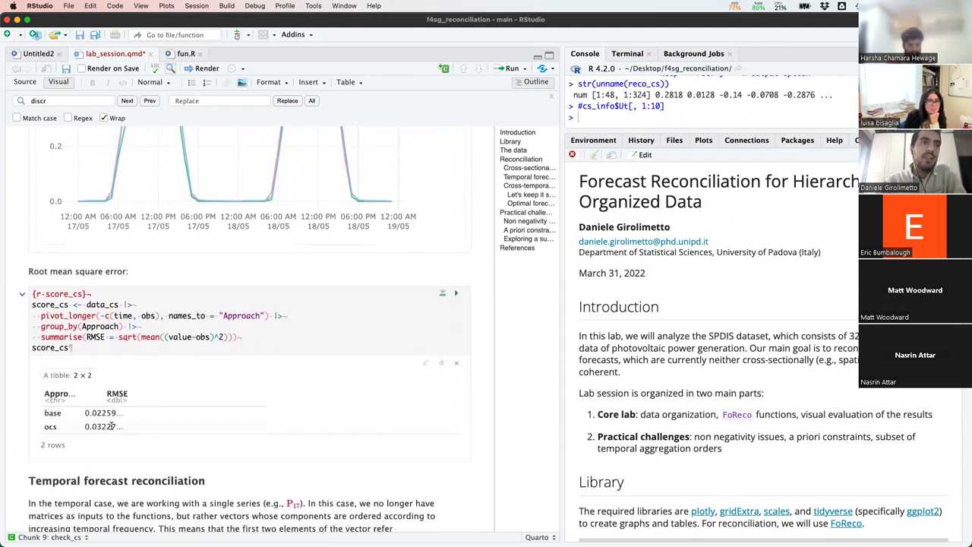
{"action": "left_click_drag", "start_coordinate": [114, 427], "coordinate": [47, 411]}
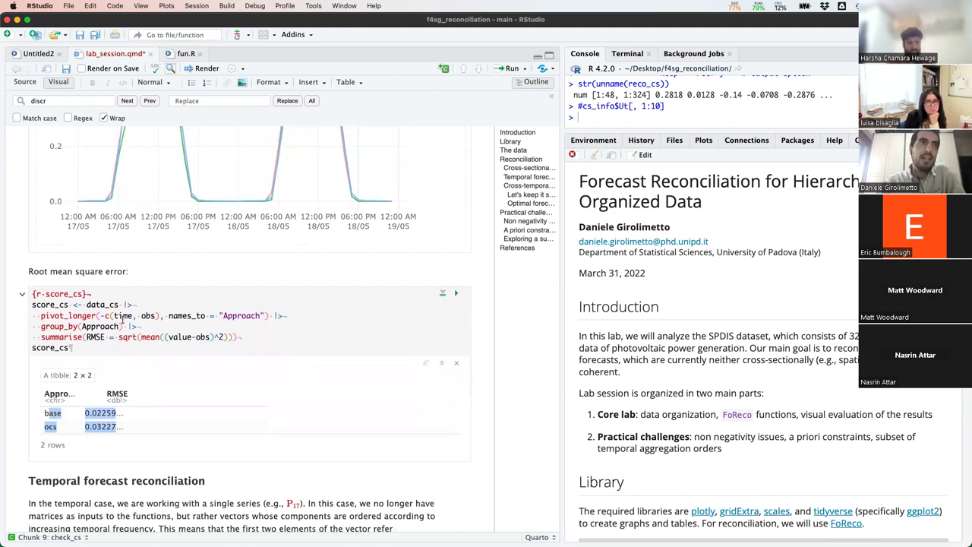
{"action": "scroll", "coordinate": [121, 319], "scroll_direction": "up", "scroll_amount": 5}
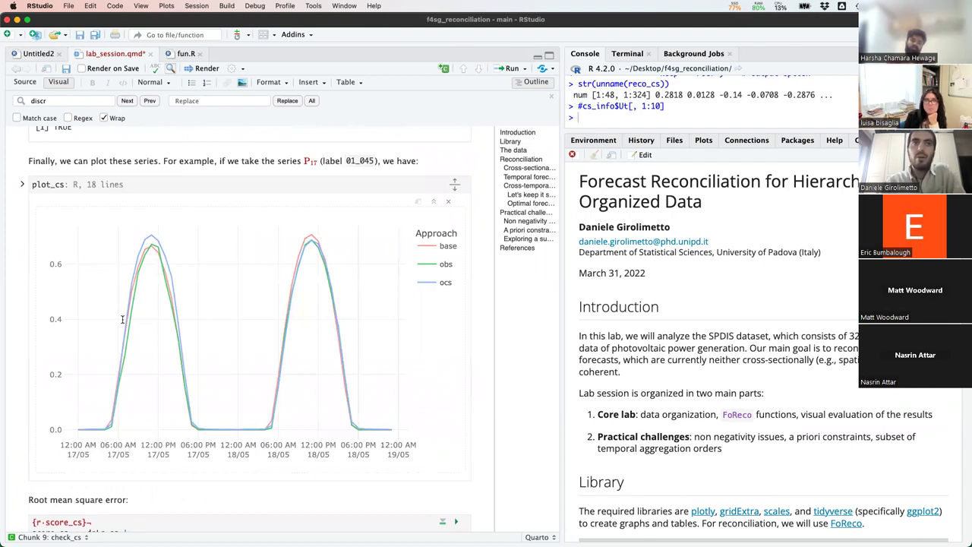
{"action": "scroll", "coordinate": [121, 319], "scroll_direction": "down", "scroll_amount": 3}
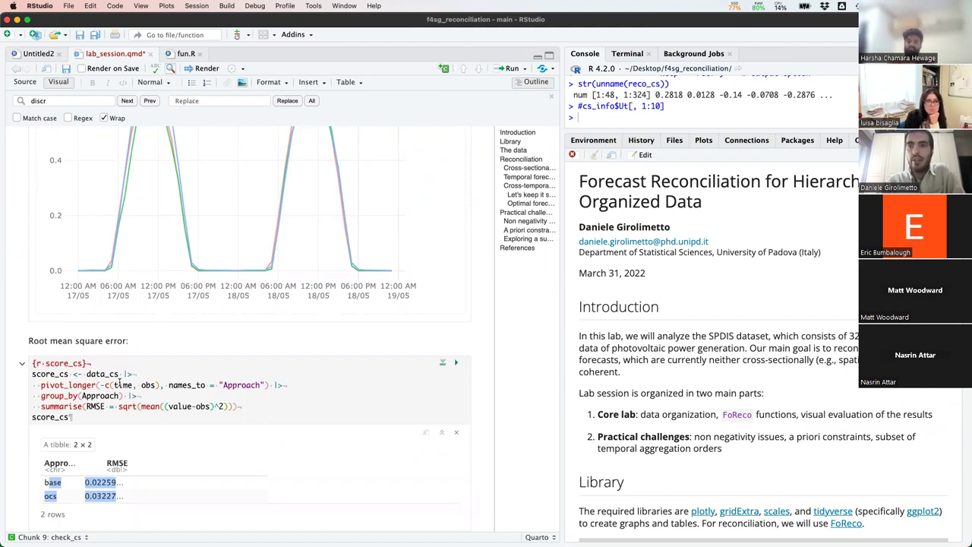
Step: In the base_te chunk of Temporal forecast reconciliation, highlight the id_serie and base_te lines and the base argument of Reduce
{"action": "scroll", "coordinate": [118, 385], "scroll_direction": "down", "scroll_amount": 1}
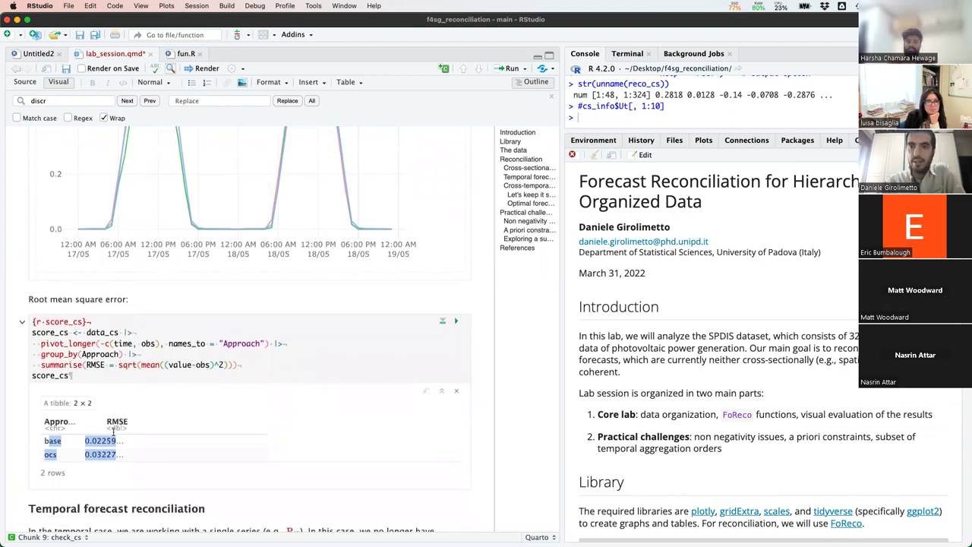
{"action": "scroll", "coordinate": [113, 430], "scroll_direction": "down", "scroll_amount": 8}
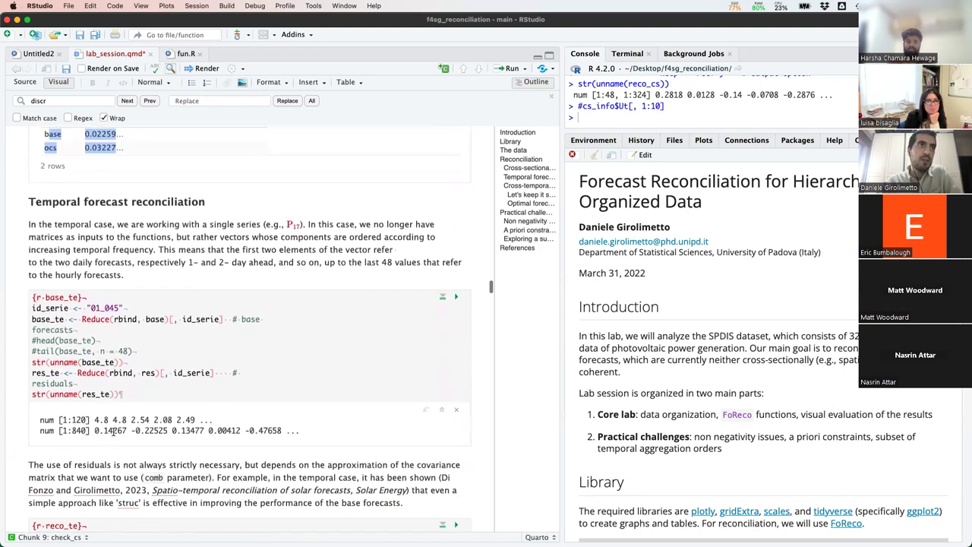
{"action": "scroll", "coordinate": [113, 431], "scroll_direction": "down", "scroll_amount": 1}
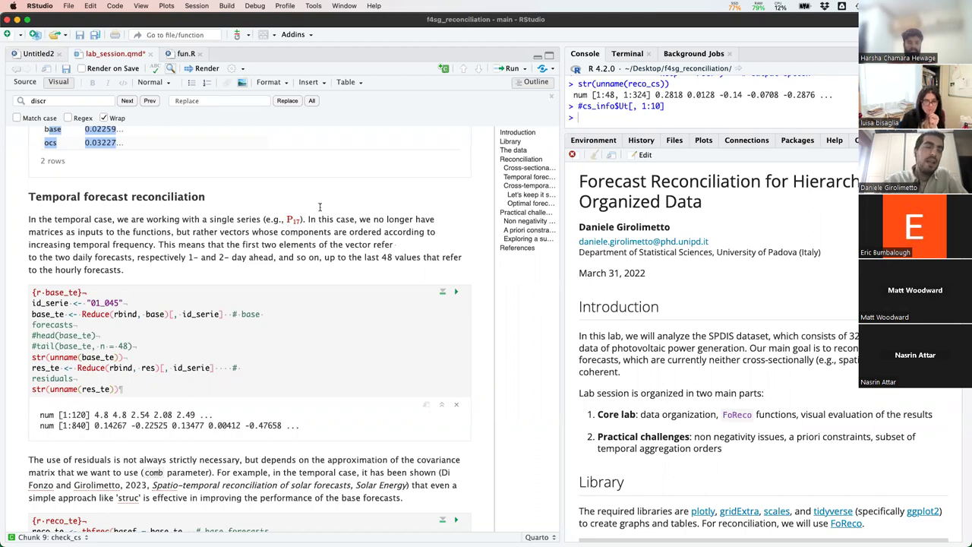
{"action": "scroll", "coordinate": [196, 269], "scroll_direction": "down", "scroll_amount": 2}
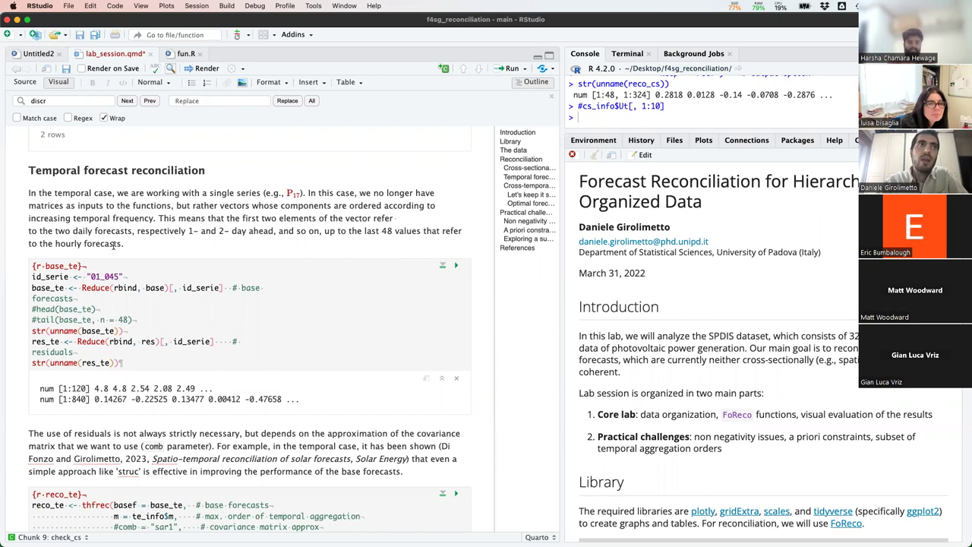
{"action": "scroll", "coordinate": [114, 243], "scroll_direction": "down", "scroll_amount": 3}
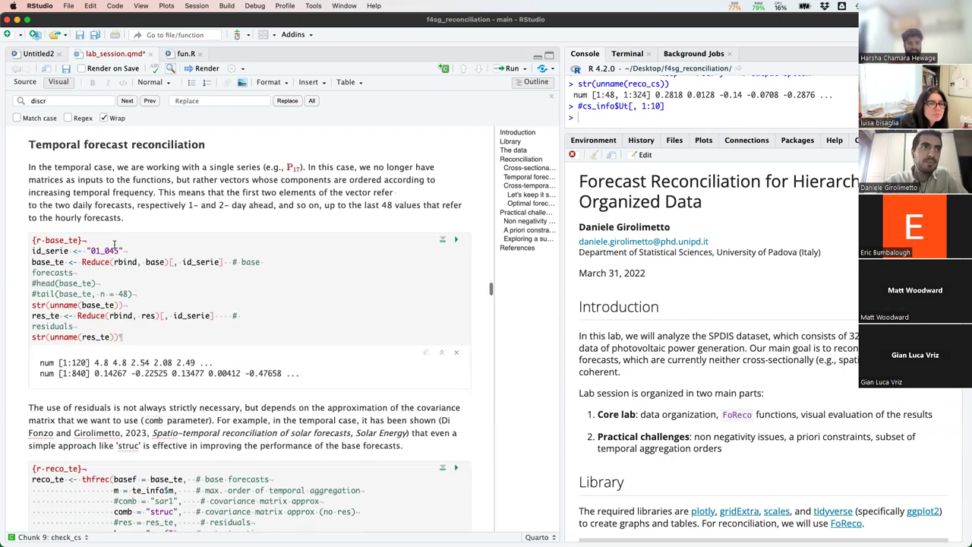
{"action": "left_click_drag", "start_coordinate": [32, 231], "coordinate": [183, 243]}
{"action": "key", "text": "shift+Down"}
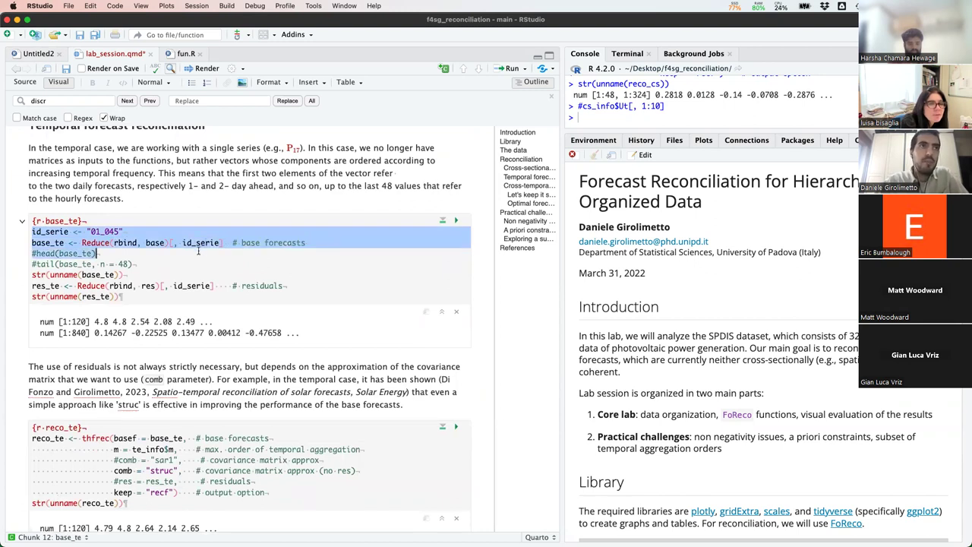
{"action": "double_click", "coordinate": [154, 242]}
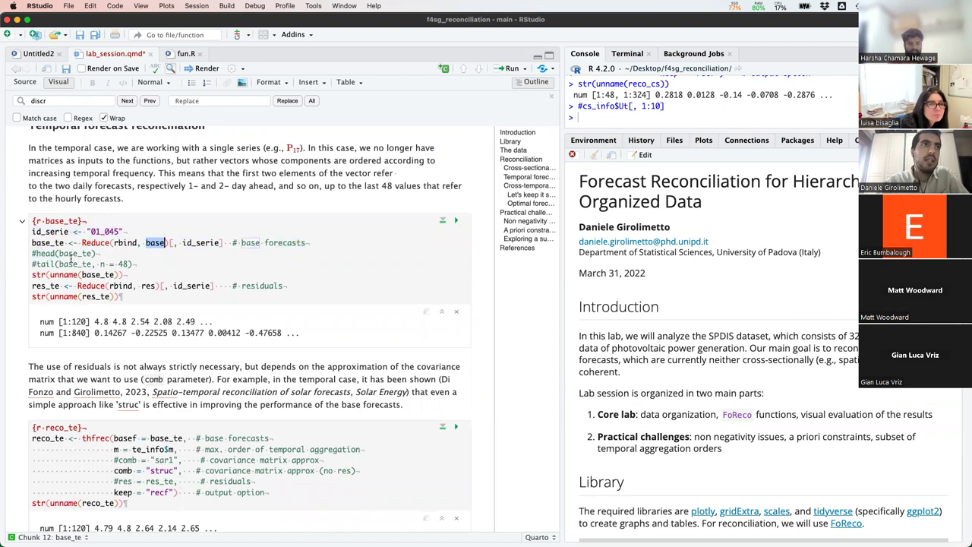
Step: Highlight the base_te output line, its vector length and first two values, and "1- and 2- day ahead" in the section text
{"action": "scroll", "coordinate": [79, 285], "scroll_direction": "down", "scroll_amount": 1}
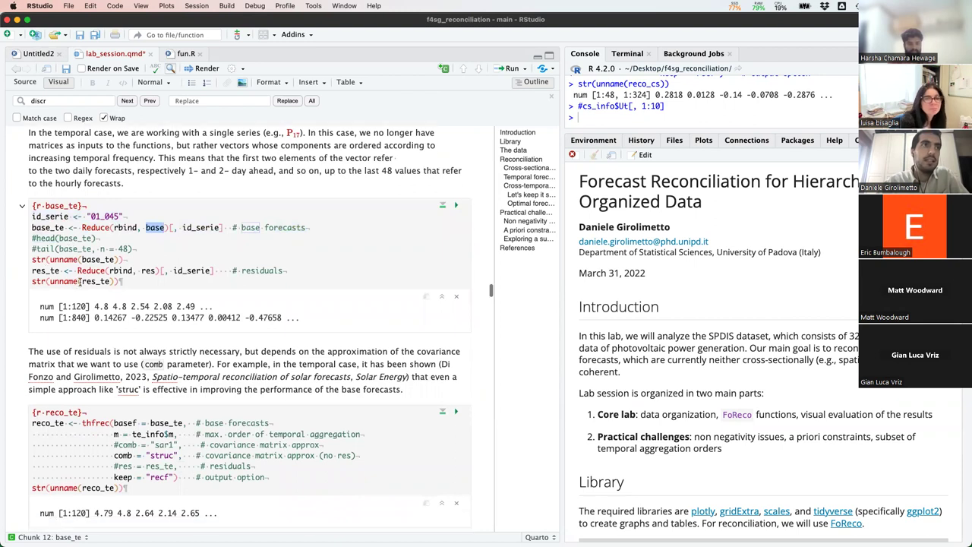
{"action": "left_click", "coordinate": [40, 306]}
{"action": "left_click_drag", "start_coordinate": [40, 307], "coordinate": [219, 304]}
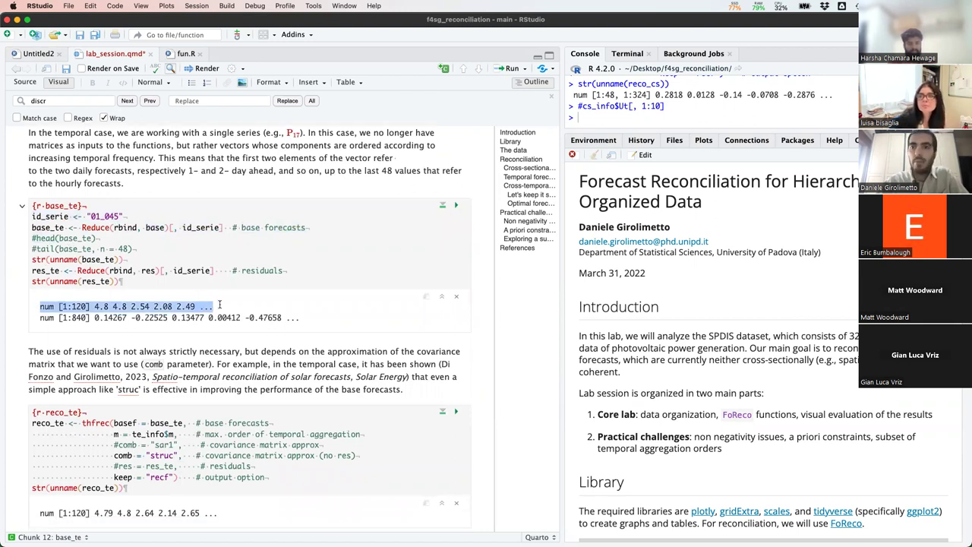
{"action": "double_click", "coordinate": [78, 306]}
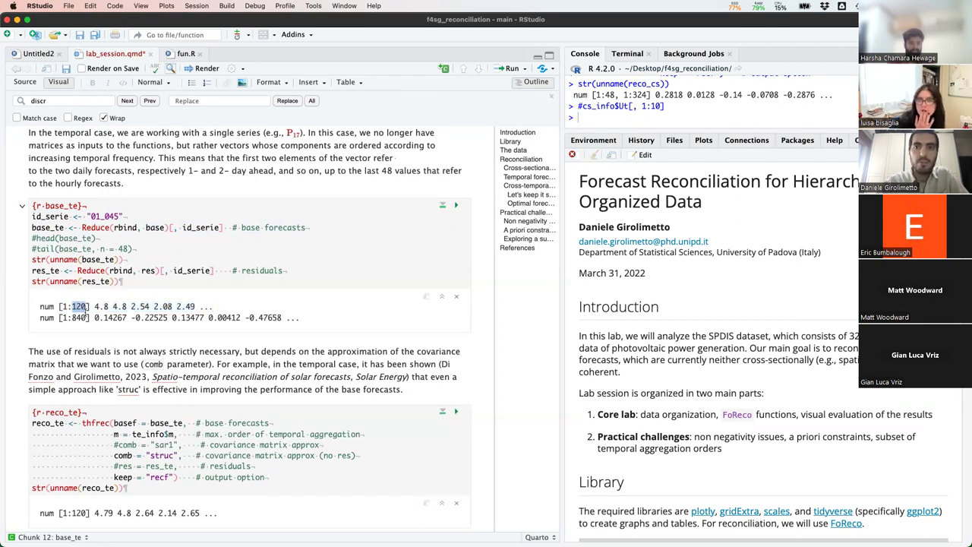
{"action": "left_click_drag", "start_coordinate": [95, 306], "coordinate": [127, 306]}
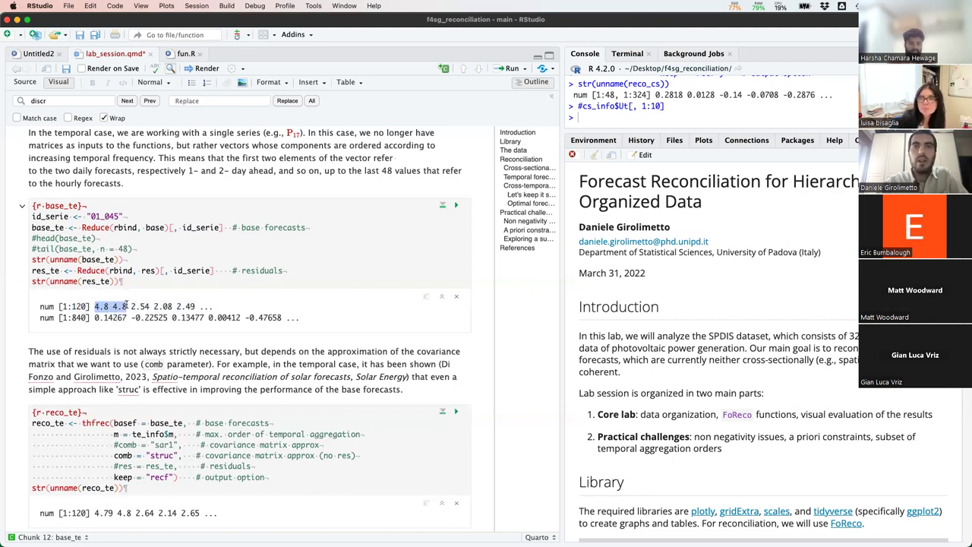
{"action": "left_click_drag", "start_coordinate": [189, 171], "coordinate": [272, 171]}
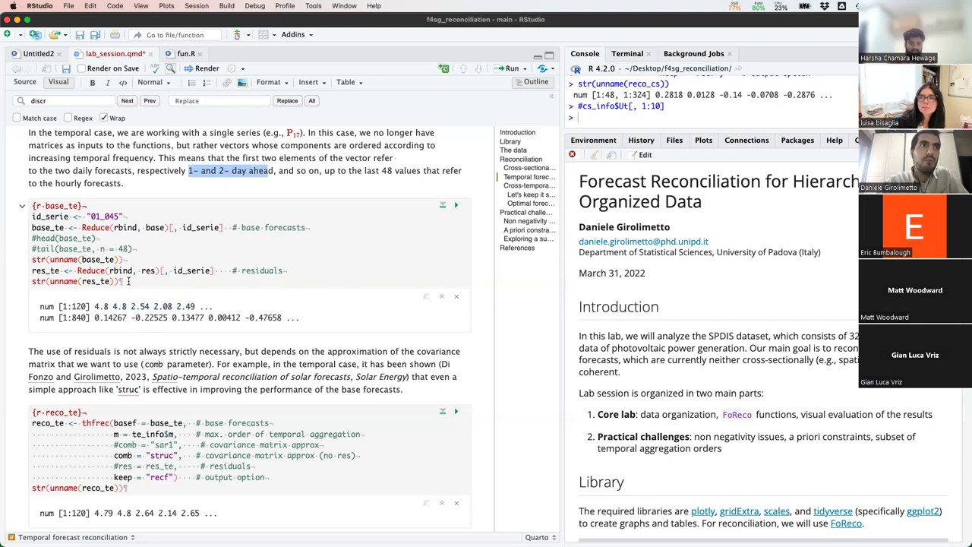
Step: Highlight the res_te residual lines in the base_te chunk, and "struc" and #res = res_te in the reco_te chunk
{"action": "left_click_drag", "start_coordinate": [126, 282], "coordinate": [21, 268]}
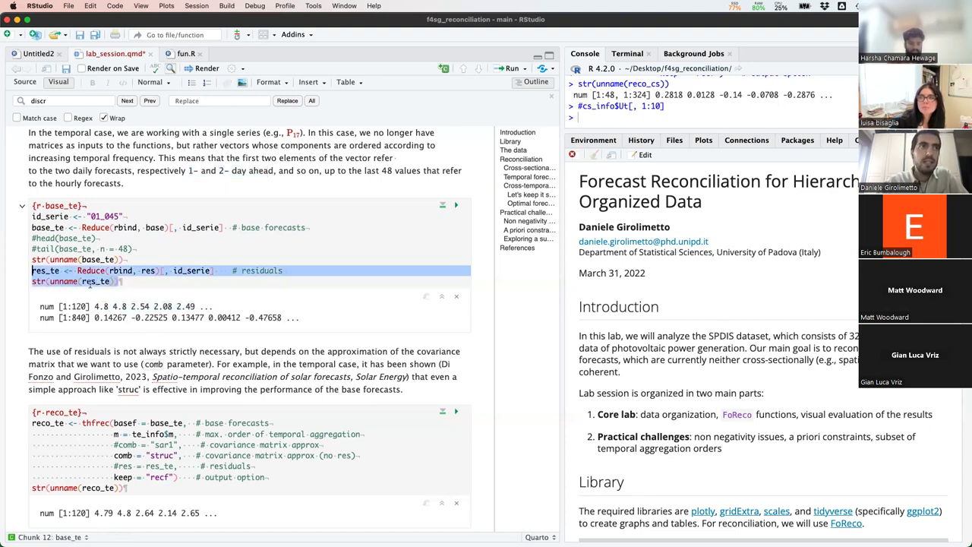
{"action": "scroll", "coordinate": [89, 283], "scroll_direction": "down", "scroll_amount": 3}
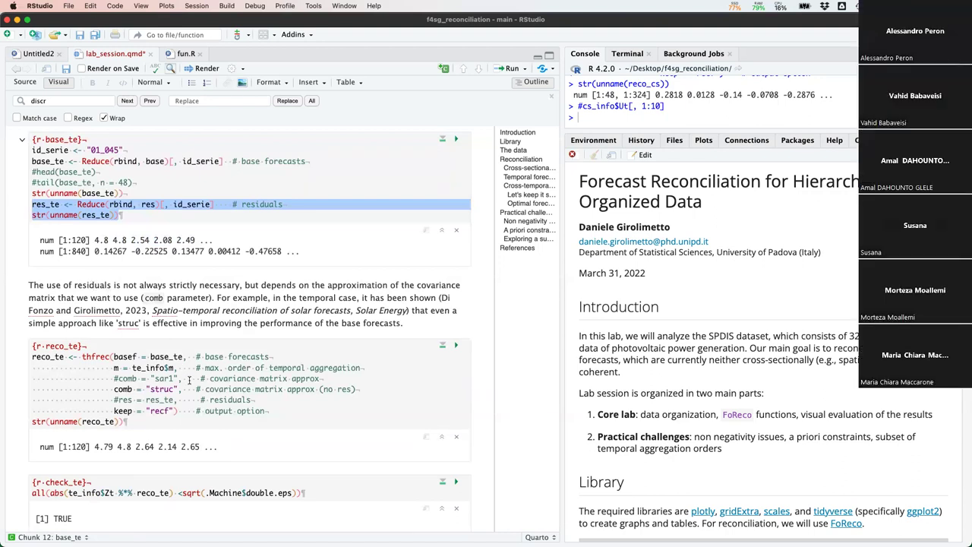
{"action": "left_click_drag", "start_coordinate": [177, 388], "coordinate": [144, 389]}
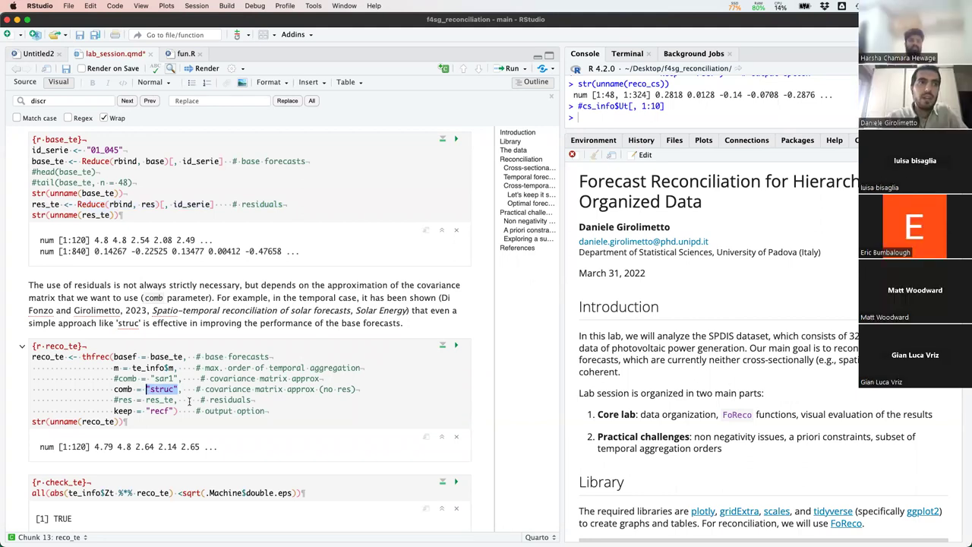
{"action": "left_click", "coordinate": [178, 400]}
{"action": "left_click_drag", "start_coordinate": [178, 401], "coordinate": [112, 400]}
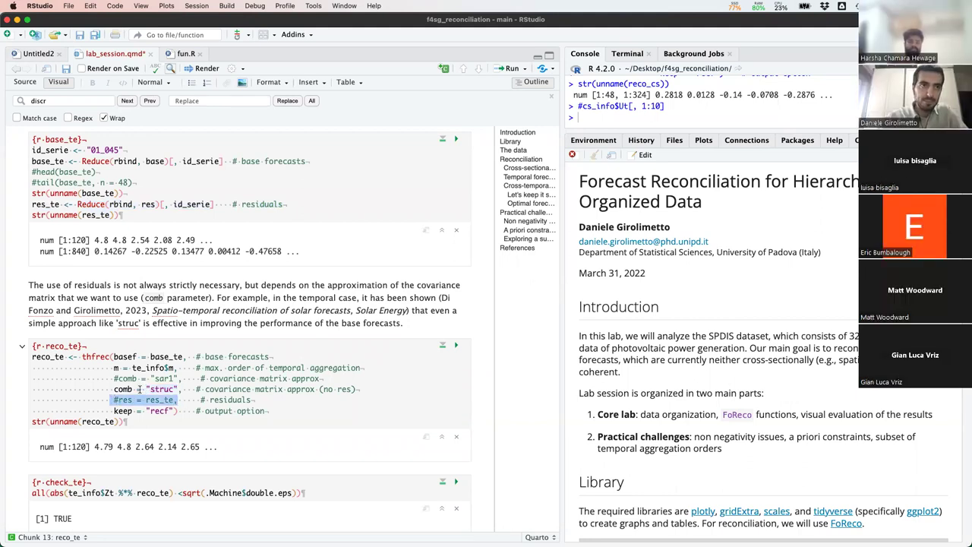
Step: Highlight the thfrec function name in the reco_te chunk and view its argument signature
{"action": "scroll", "coordinate": [105, 359], "scroll_direction": "down", "scroll_amount": 1}
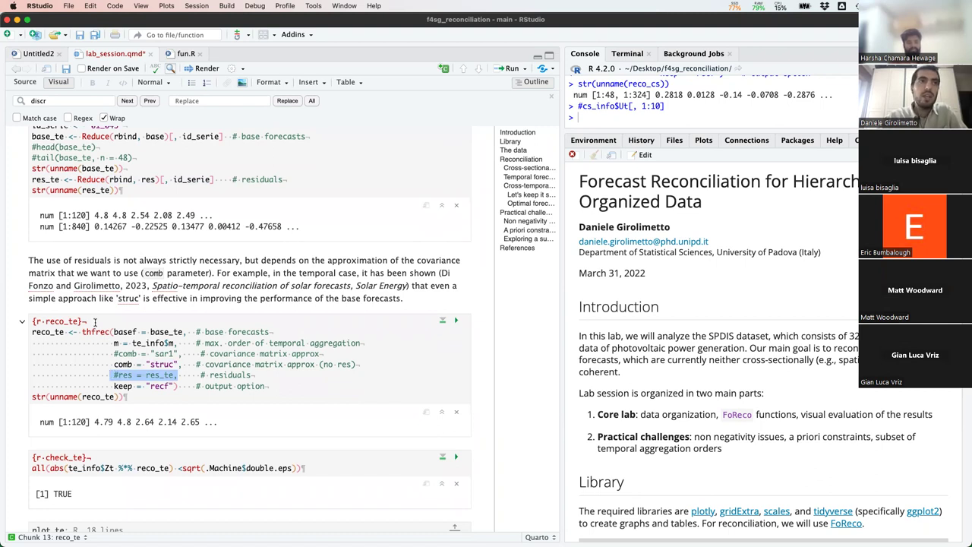
{"action": "left_click_drag", "start_coordinate": [82, 332], "coordinate": [110, 327]}
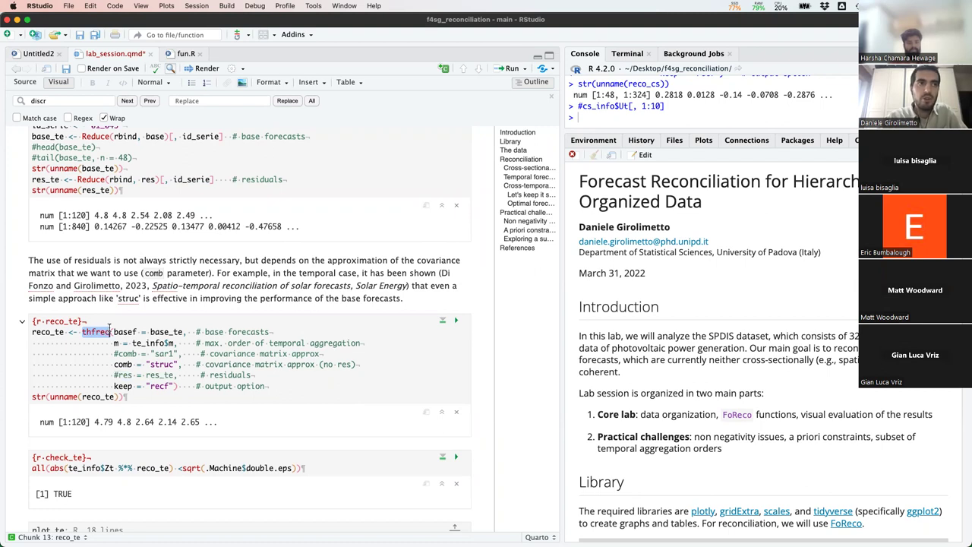
{"action": "mouse_move", "coordinate": [110, 327]}
{"action": "scroll", "coordinate": [91, 319], "scroll_direction": "down", "scroll_amount": 1}
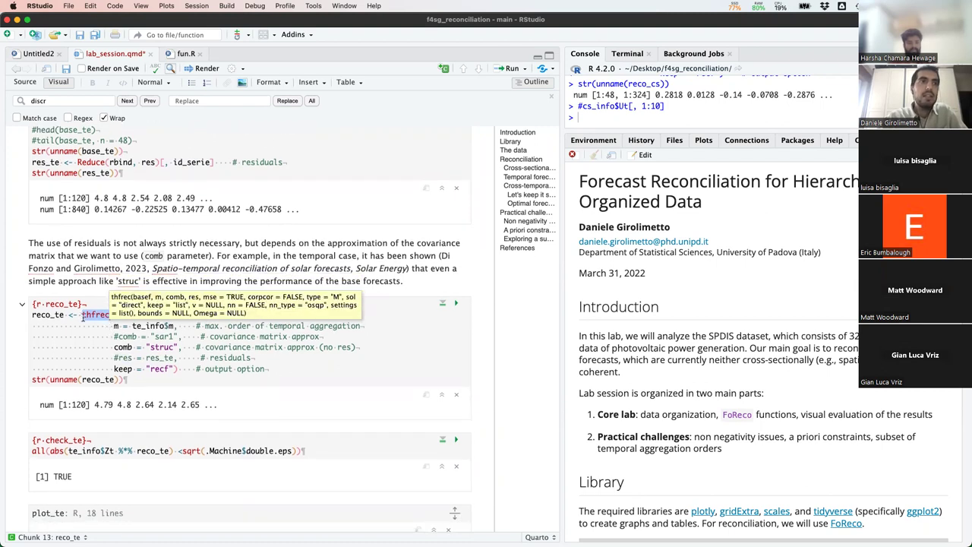
{"action": "left_click", "coordinate": [199, 379]}
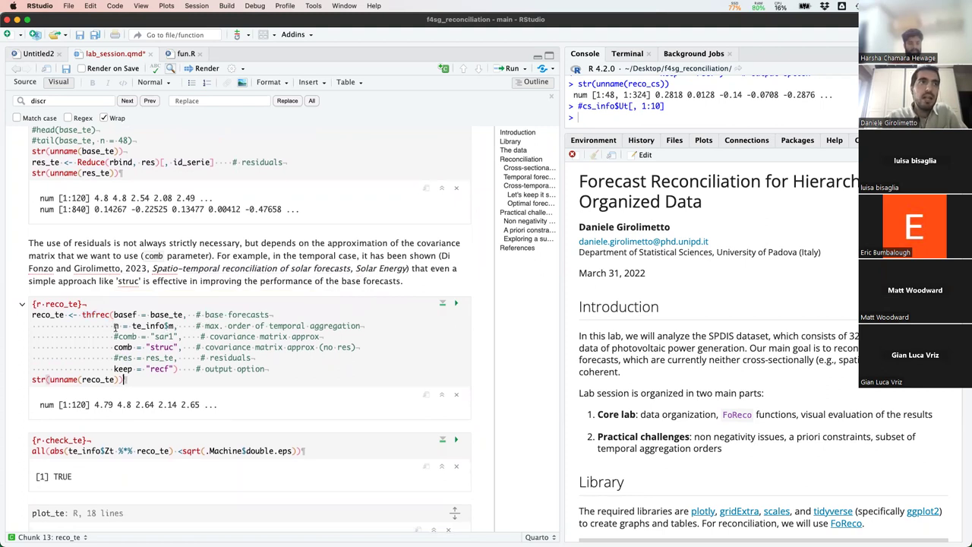
Step: Highlight the m = te_info$m argument in the reco_te chunk and the te_info$Zt constraint test in check_te
{"action": "left_click_drag", "start_coordinate": [114, 325], "coordinate": [172, 326]}
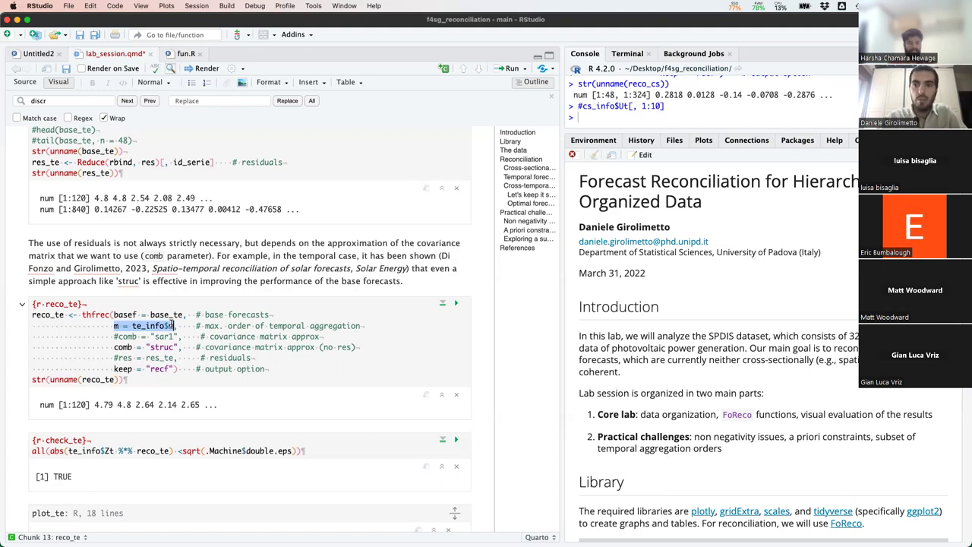
{"action": "scroll", "coordinate": [171, 326], "scroll_direction": "down", "scroll_amount": 3}
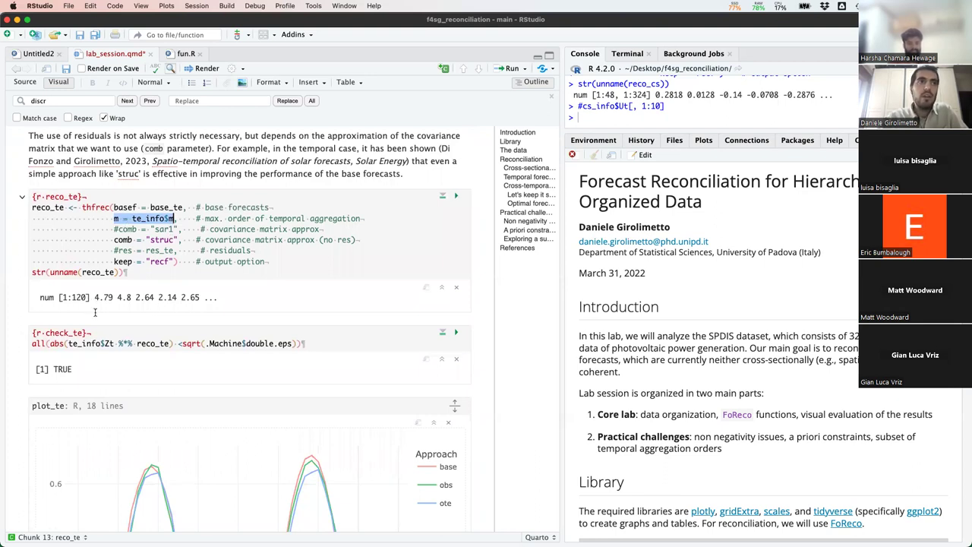
{"action": "left_click_drag", "start_coordinate": [32, 344], "coordinate": [313, 343]}
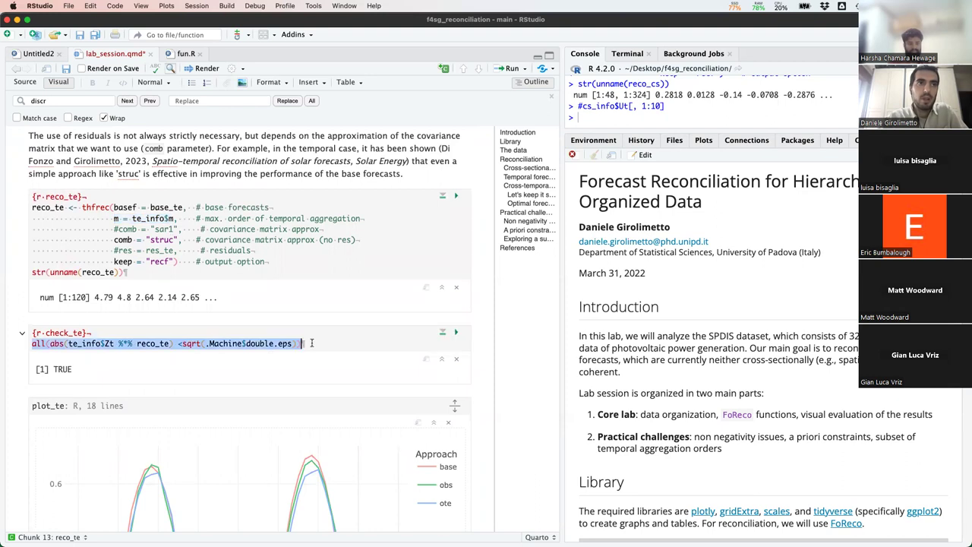
Step: In the plot_te chart, isolate the base line, switch to the obs line and compare it with the base line
{"action": "scroll", "coordinate": [313, 343], "scroll_direction": "down", "scroll_amount": 5}
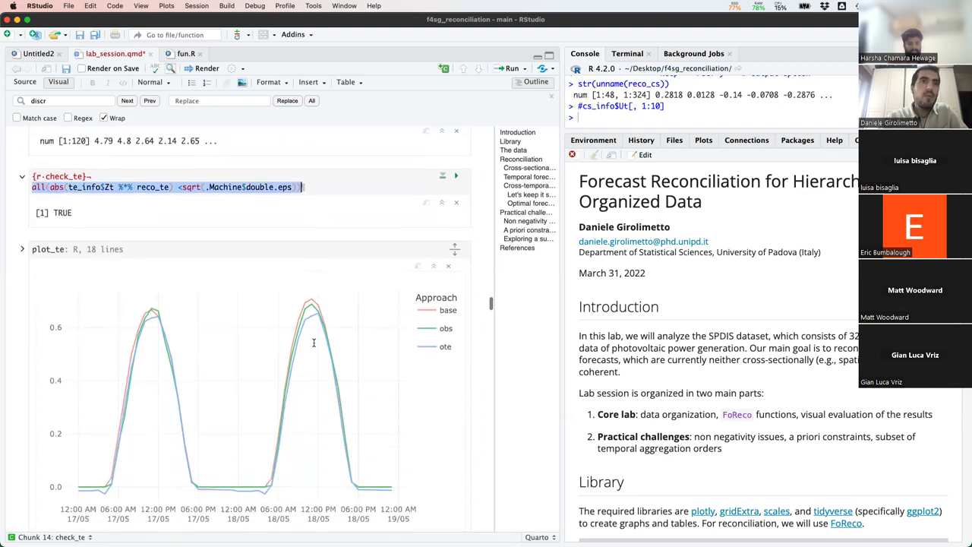
{"action": "double_click", "coordinate": [437, 295]}
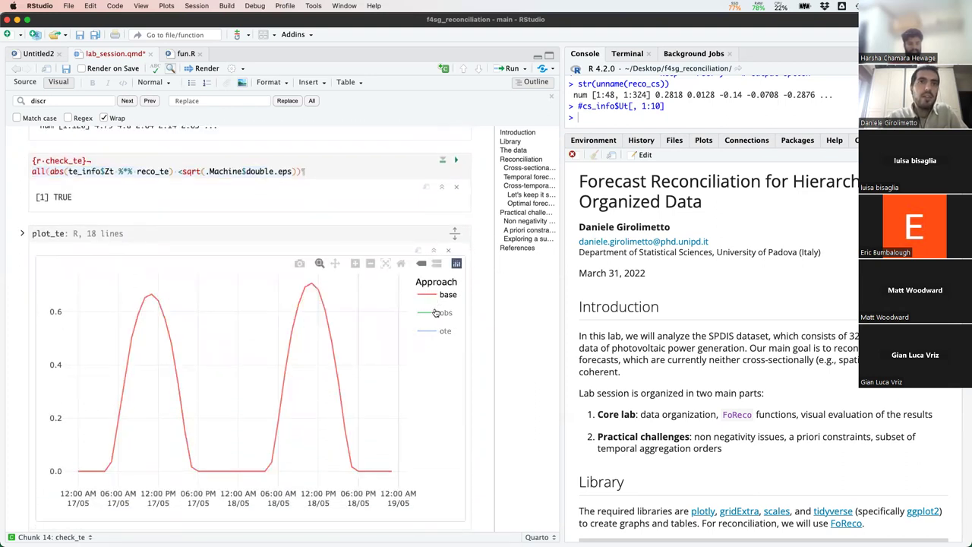
{"action": "left_click", "coordinate": [433, 312]}
{"action": "left_click", "coordinate": [437, 294]}
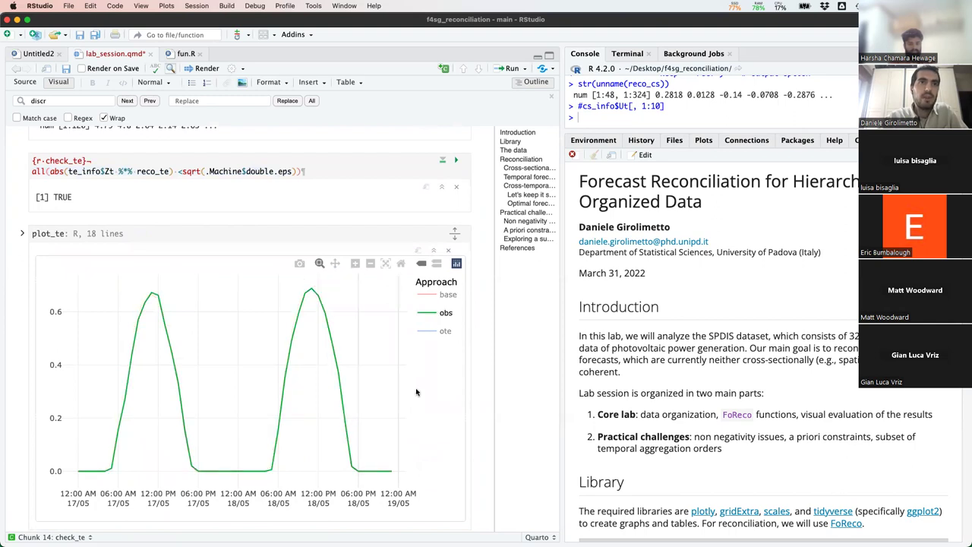
{"action": "left_click", "coordinate": [440, 294]}
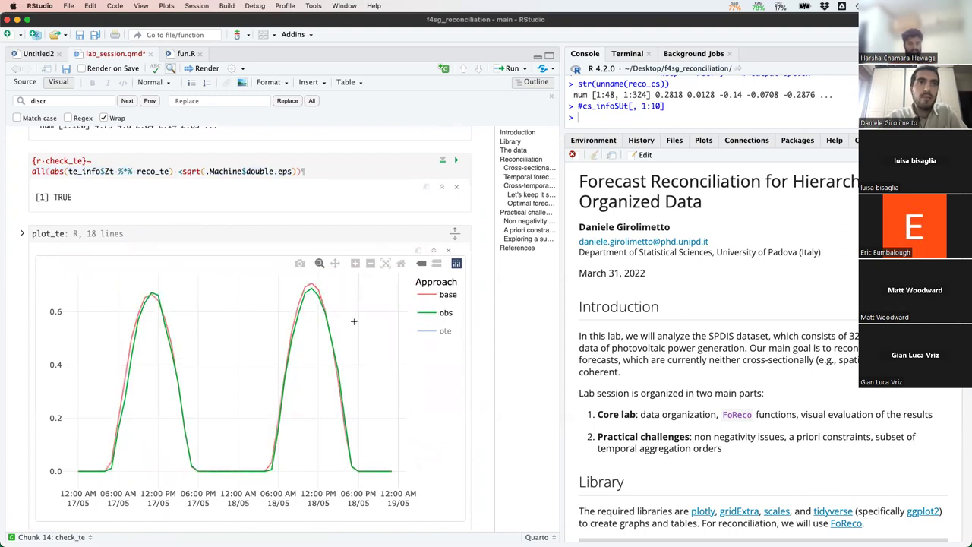
Step: Show the ote line again in the plot_te chart and highlight the "Root mean square error:" caption above the score_te chunk
{"action": "left_click", "coordinate": [433, 329]}
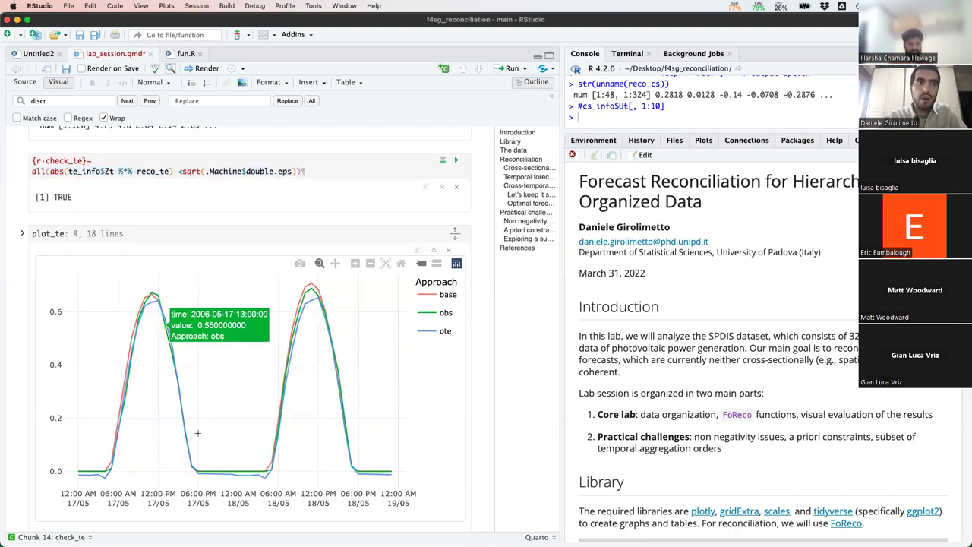
{"action": "scroll", "coordinate": [201, 456], "scroll_direction": "down", "scroll_amount": 2}
{"action": "scroll", "coordinate": [202, 456], "scroll_direction": "down", "scroll_amount": 1}
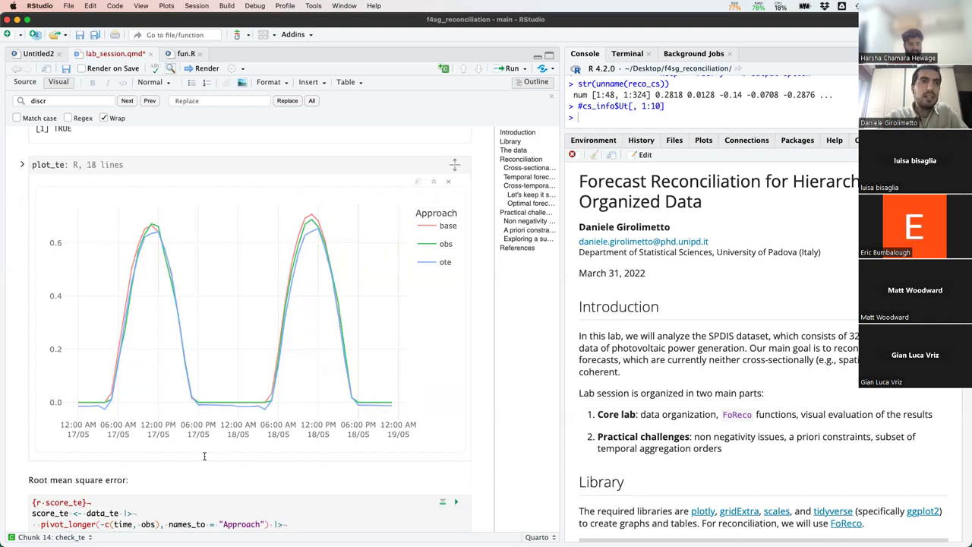
{"action": "scroll", "coordinate": [205, 456], "scroll_direction": "down", "scroll_amount": 6}
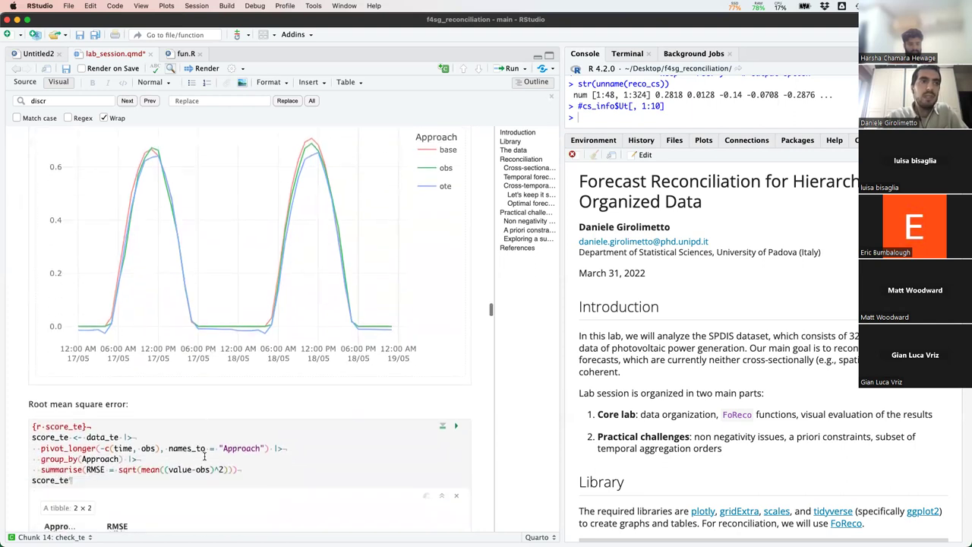
{"action": "scroll", "coordinate": [204, 456], "scroll_direction": "down", "scroll_amount": 2}
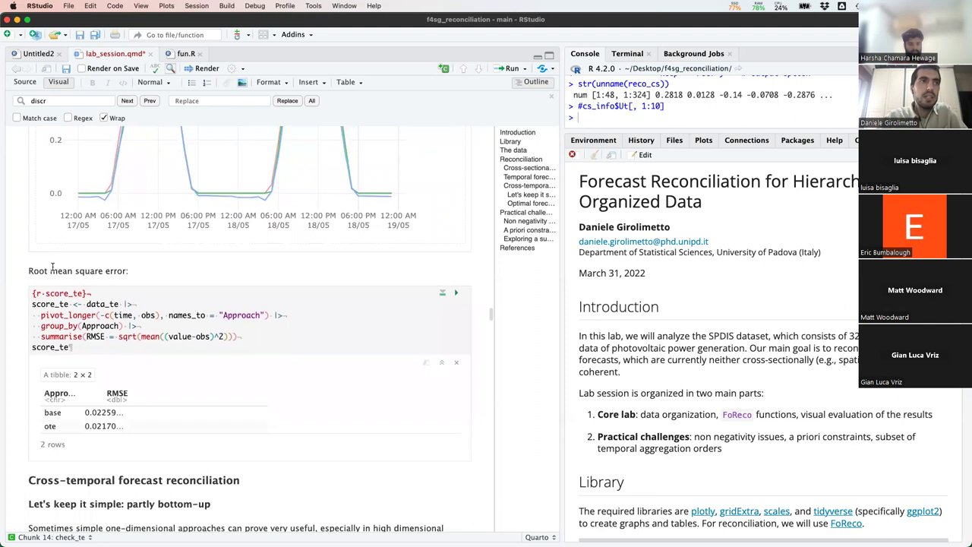
{"action": "left_click_drag", "start_coordinate": [28, 270], "coordinate": [128, 272]}
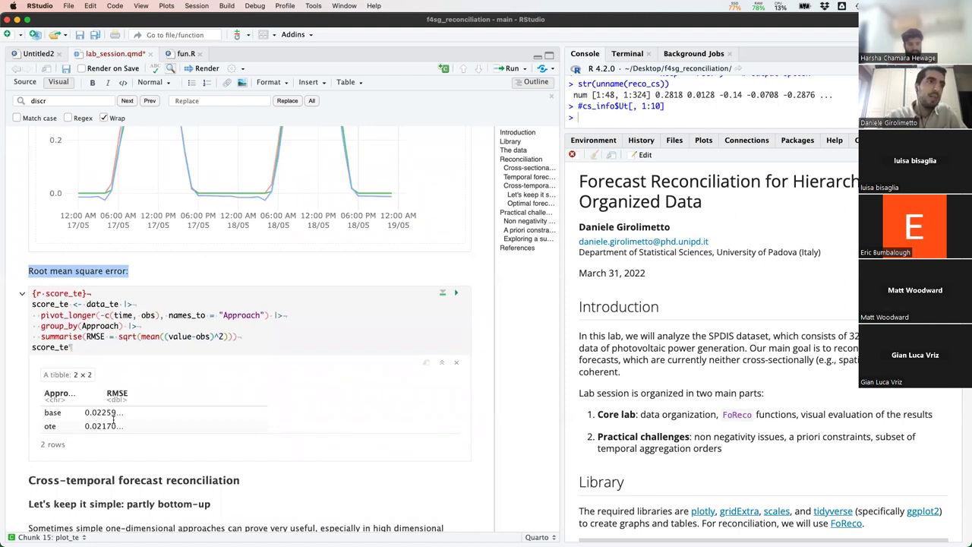
Step: Review the partly bottom-up explanation and the reco_pbu chunk in the Cross-temporal forecast reconciliation section
{"action": "scroll", "coordinate": [114, 417], "scroll_direction": "down", "scroll_amount": 5}
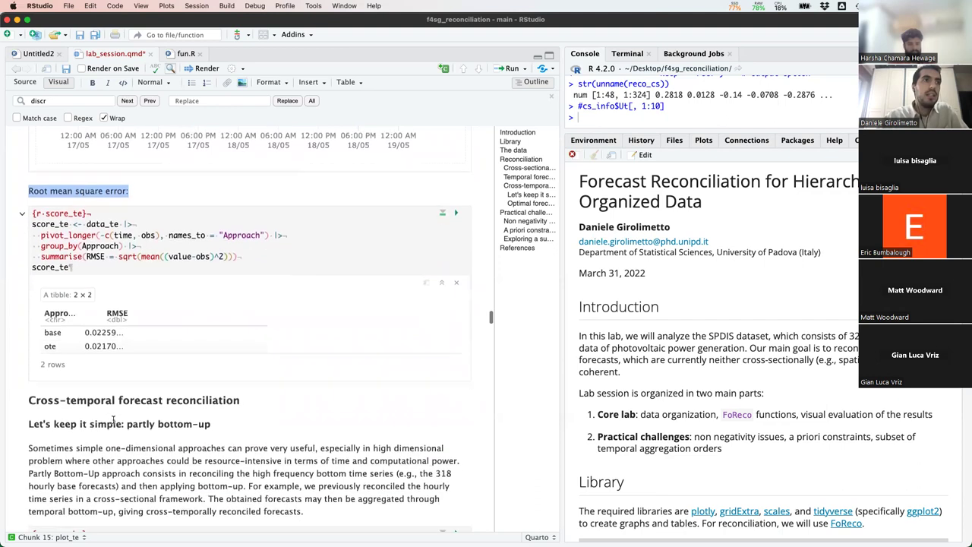
{"action": "scroll", "coordinate": [114, 419], "scroll_direction": "down", "scroll_amount": 5}
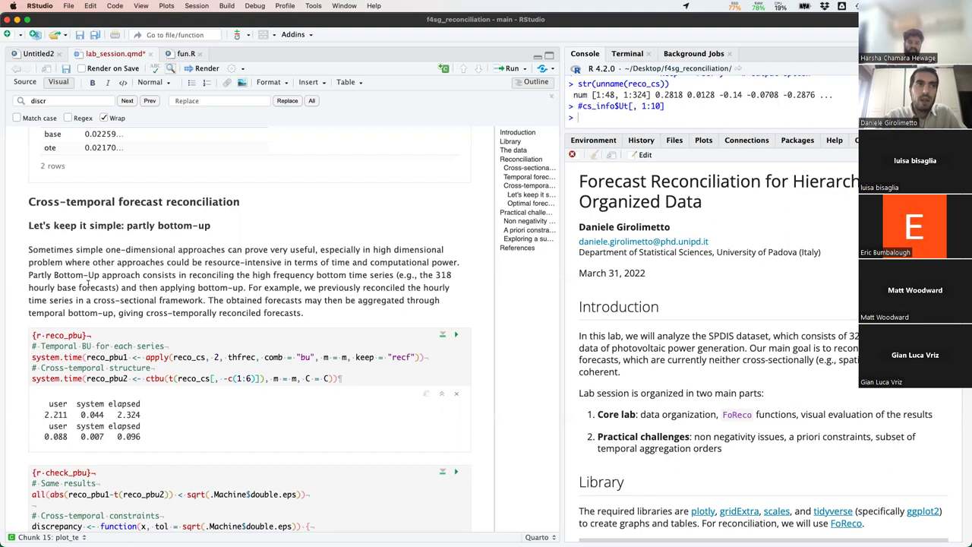
{"action": "scroll", "coordinate": [88, 283], "scroll_direction": "down", "scroll_amount": 3}
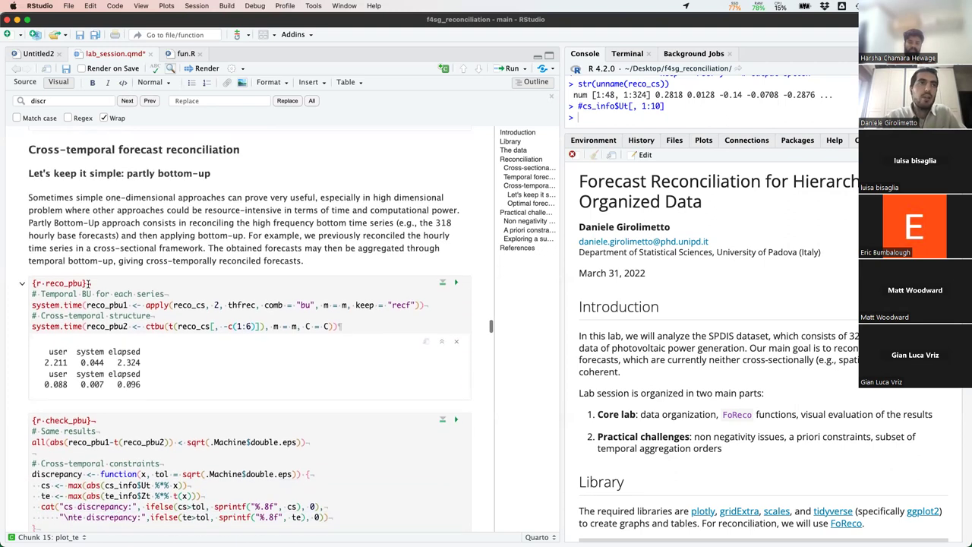
{"action": "scroll", "coordinate": [88, 283], "scroll_direction": "down", "scroll_amount": 2}
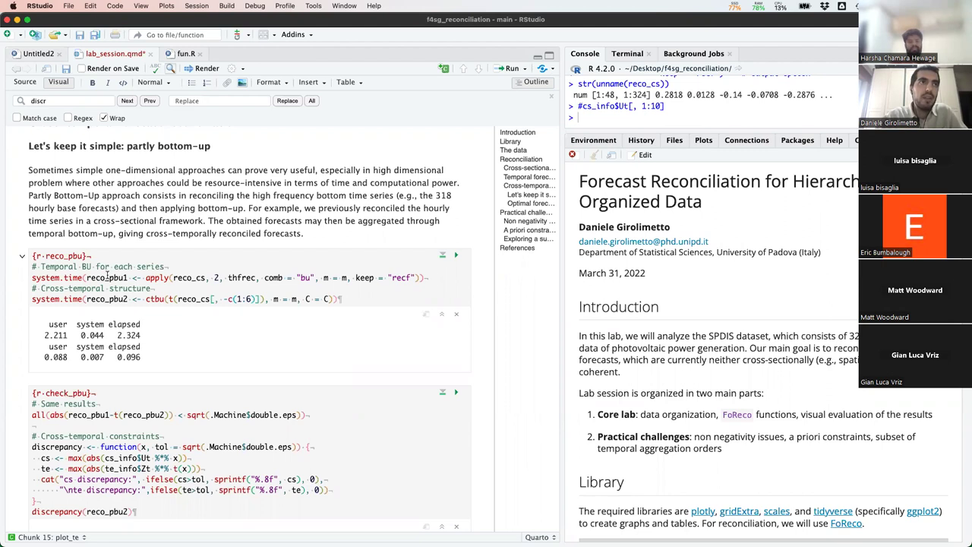
Step: Go back to the cross-sectional section and highlight the htsrec call in the reco_cs chunk
{"action": "left_click", "coordinate": [529, 170]}
{"action": "scroll", "coordinate": [228, 319], "scroll_direction": "down", "scroll_amount": 1}
{"action": "left_click_drag", "start_coordinate": [30, 318], "coordinate": [145, 392]}
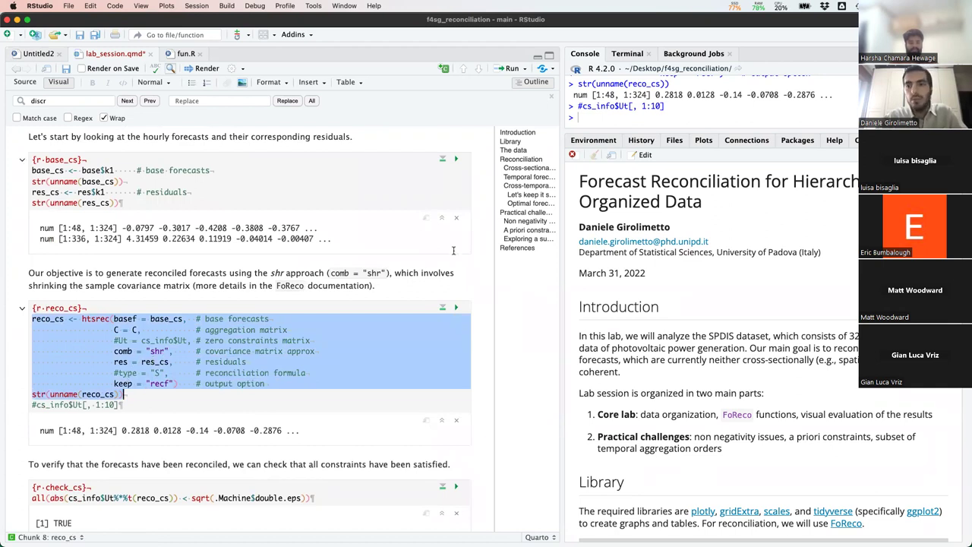
Step: Return to the partly bottom-up section and highlight reco_cs, thfrec and the first timing output of the reco_pbu chunk
{"action": "left_click", "coordinate": [512, 194]}
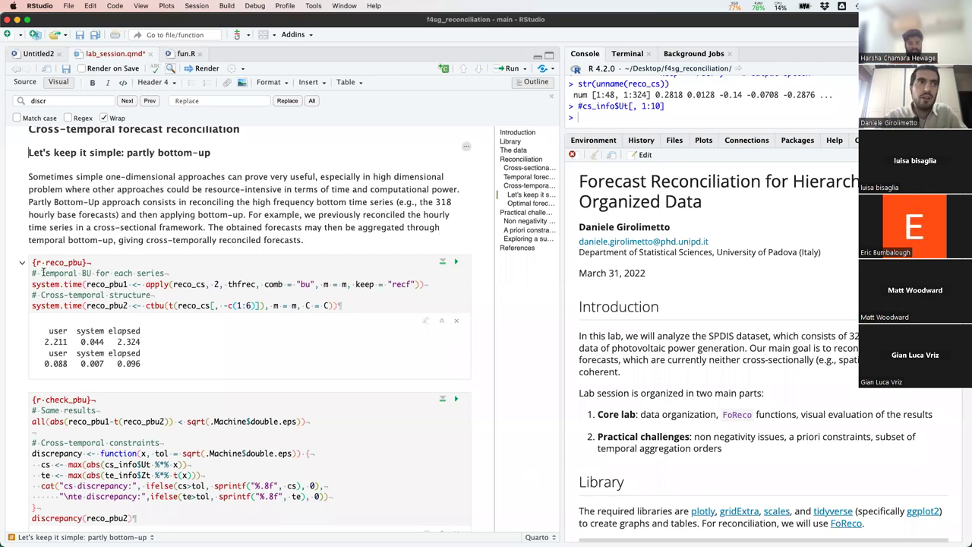
{"action": "double_click", "coordinate": [187, 284]}
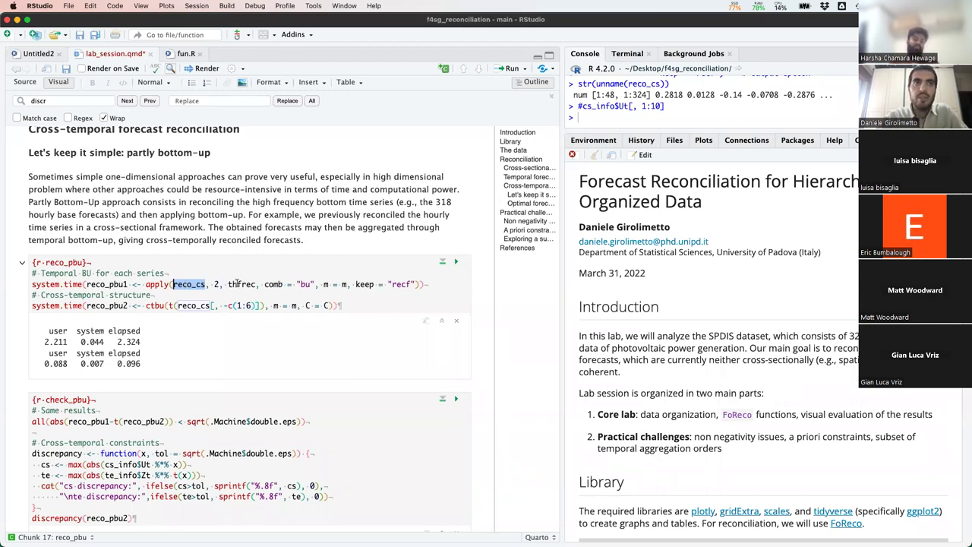
{"action": "double_click", "coordinate": [234, 284]}
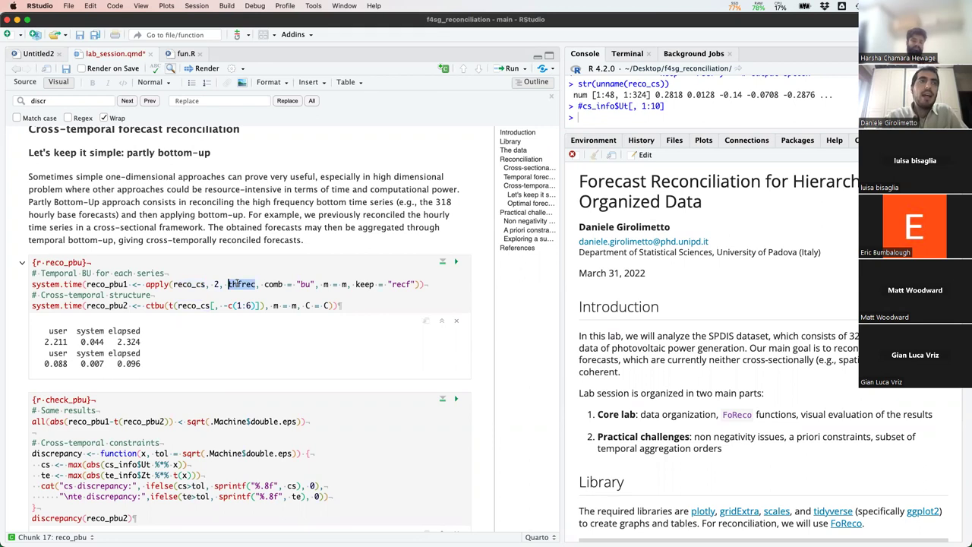
{"action": "left_click_drag", "start_coordinate": [142, 343], "coordinate": [27, 324]}
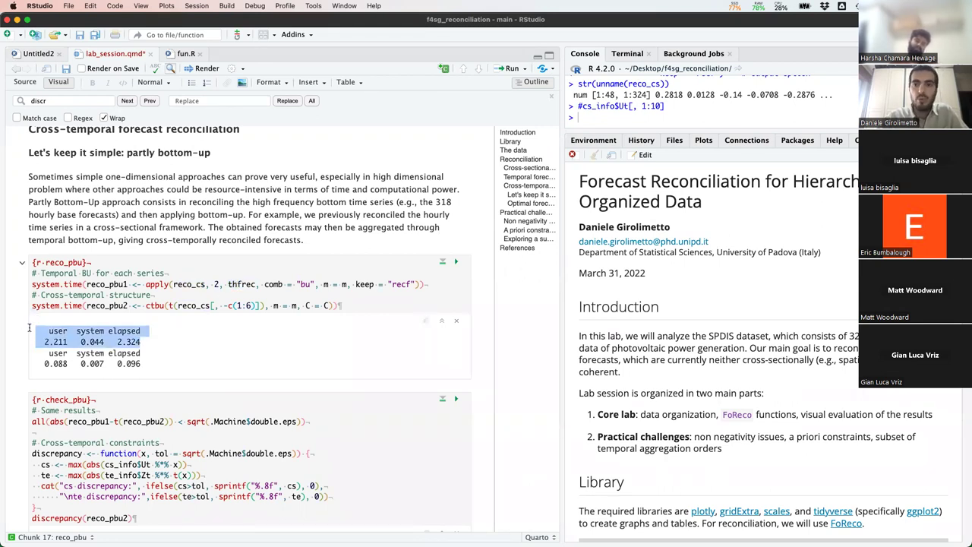
Step: Highlight the "# Cross-temporal structure" comment in the reco_pbu chunk and the second timing output below it
{"action": "left_click_drag", "start_coordinate": [32, 294], "coordinate": [152, 295]}
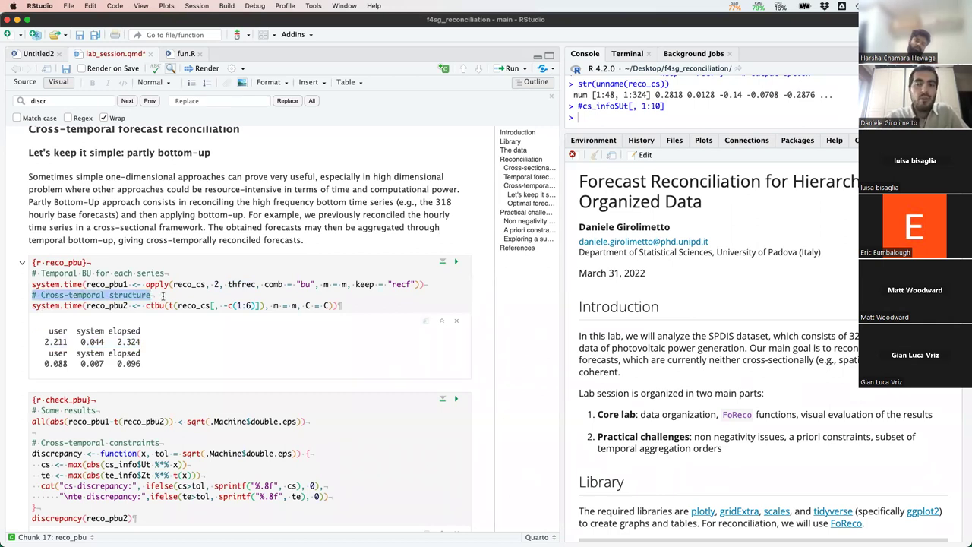
{"action": "left_click_drag", "start_coordinate": [146, 364], "coordinate": [34, 354]}
{"action": "key", "text": "ctrl+shift+Return"}
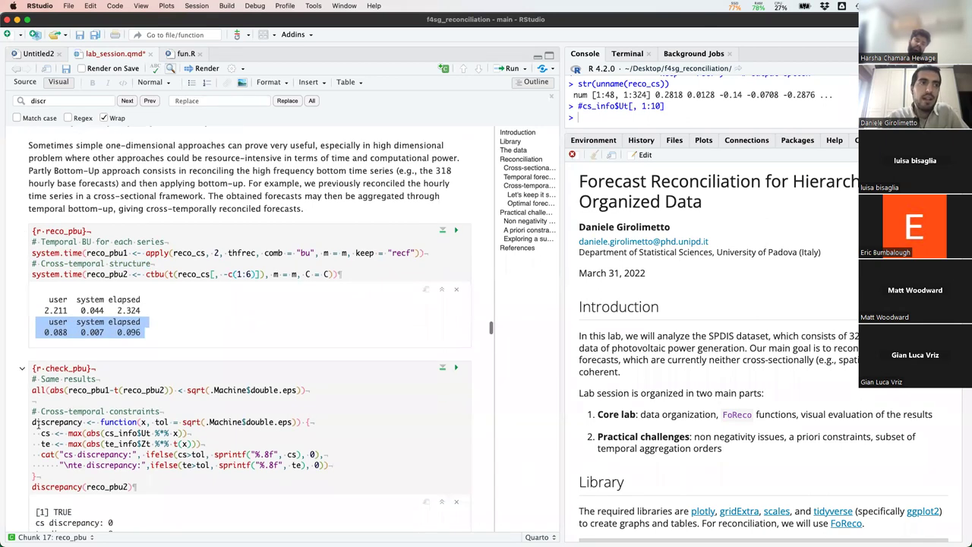
Step: Highlight the t(reco_pbu2) part of the same-results comparison in check_pbu, and the second timing output of reco_pbu again
{"action": "left_click_drag", "start_coordinate": [73, 480], "coordinate": [28, 478]}
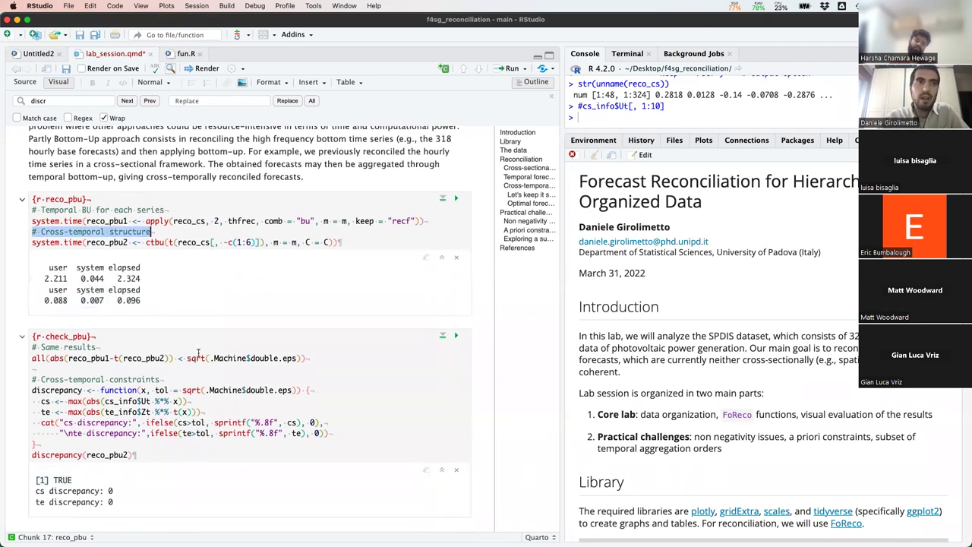
{"action": "left_click_drag", "start_coordinate": [196, 358], "coordinate": [114, 358]}
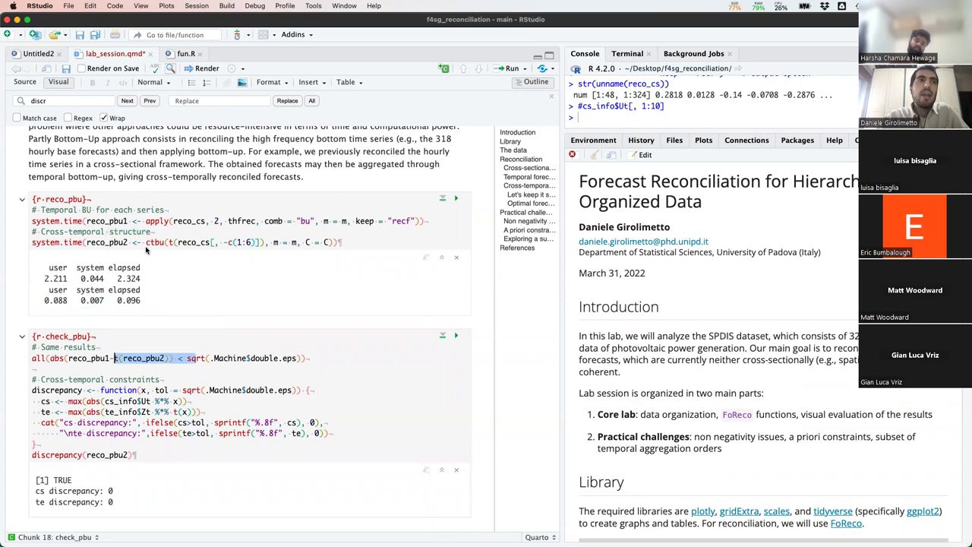
{"action": "left_click_drag", "start_coordinate": [143, 302], "coordinate": [32, 295]}
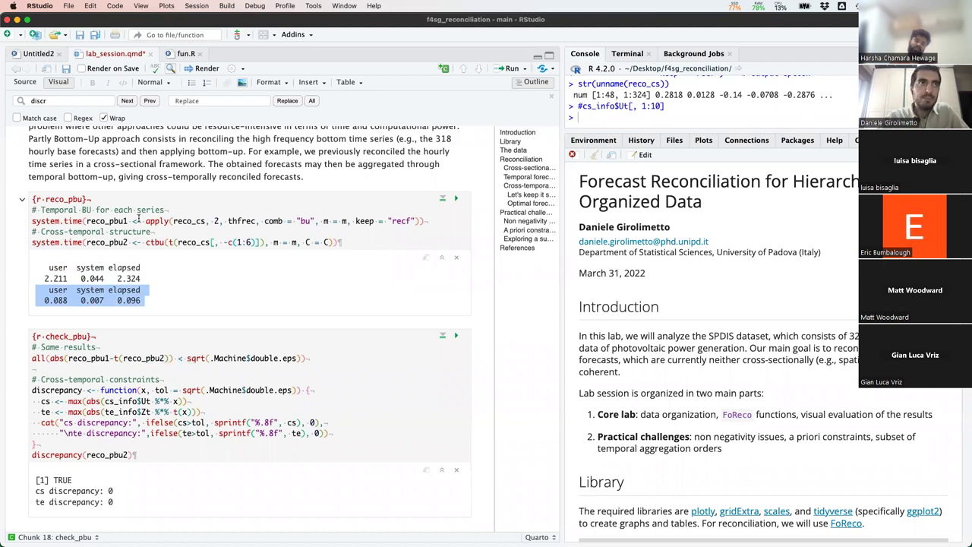
Step: Highlight the ctbu function name in reco_pbu to view its argument signature, and highlight its m = m and C = C arguments
{"action": "left_click", "coordinate": [153, 241]}
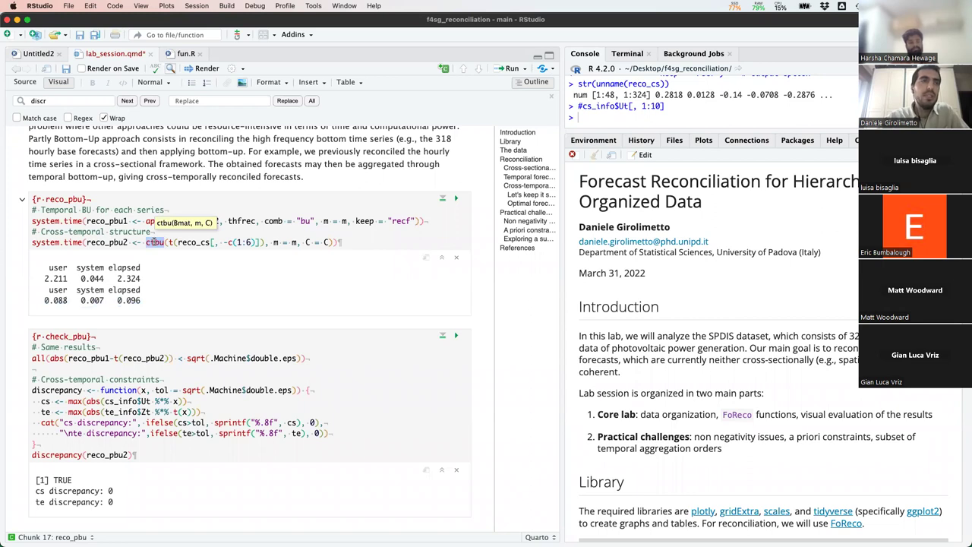
{"action": "double_click", "coordinate": [155, 242]}
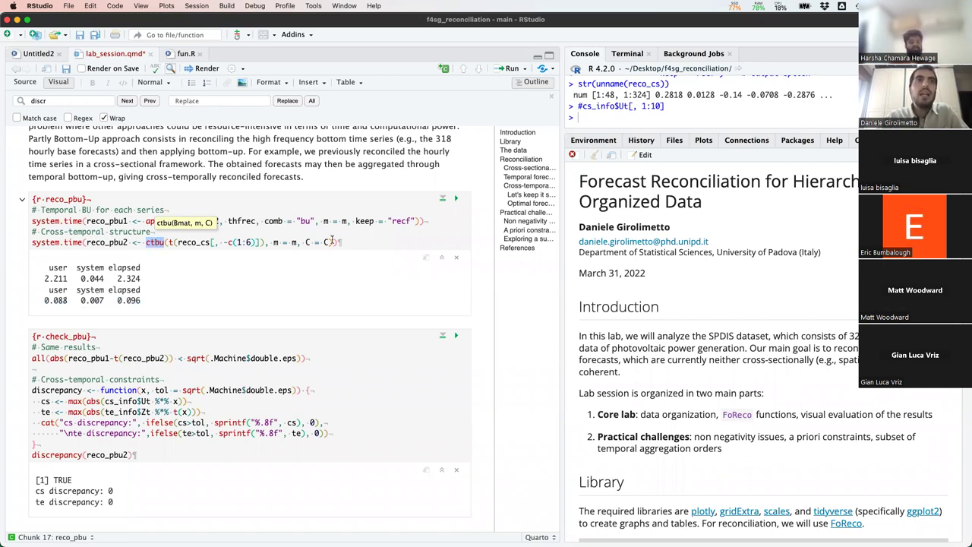
{"action": "left_click_drag", "start_coordinate": [274, 242], "coordinate": [327, 241]}
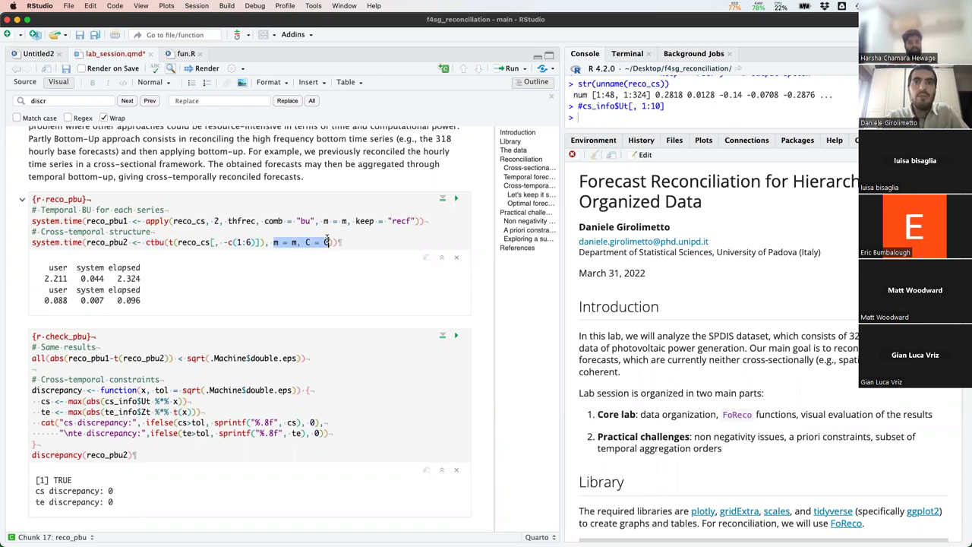
{"action": "left_click", "coordinate": [275, 242]}
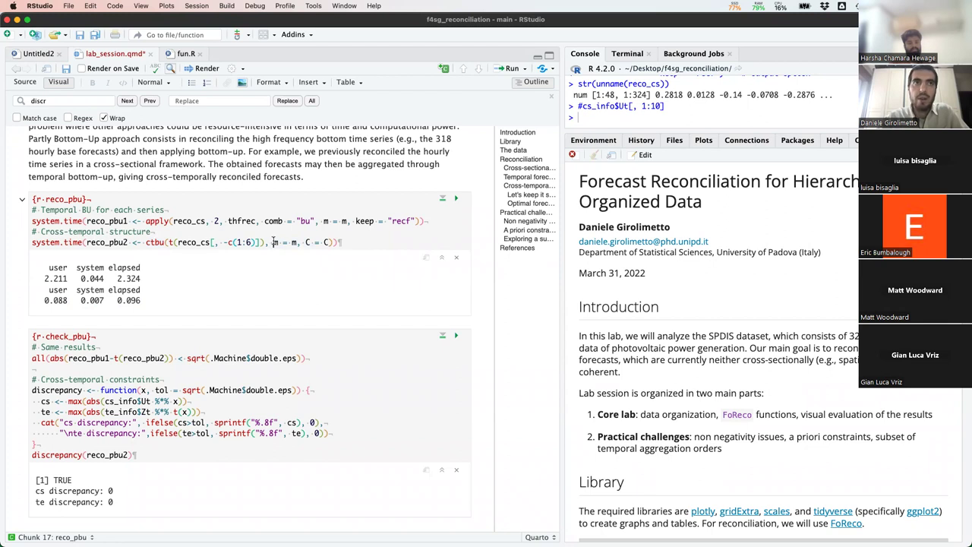
{"action": "left_click_drag", "start_coordinate": [275, 241], "coordinate": [297, 241]}
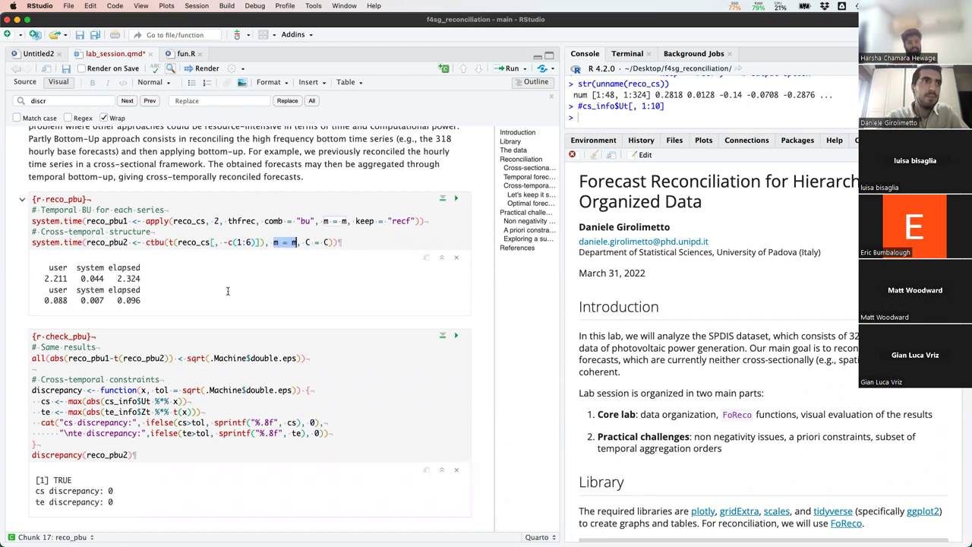
Step: Compare the reco_pbu and check_pbu chunks and highlight the output line of the same-results check
{"action": "scroll", "coordinate": [219, 297], "scroll_direction": "down", "scroll_amount": 2}
{"action": "scroll", "coordinate": [219, 297], "scroll_direction": "down", "scroll_amount": 2}
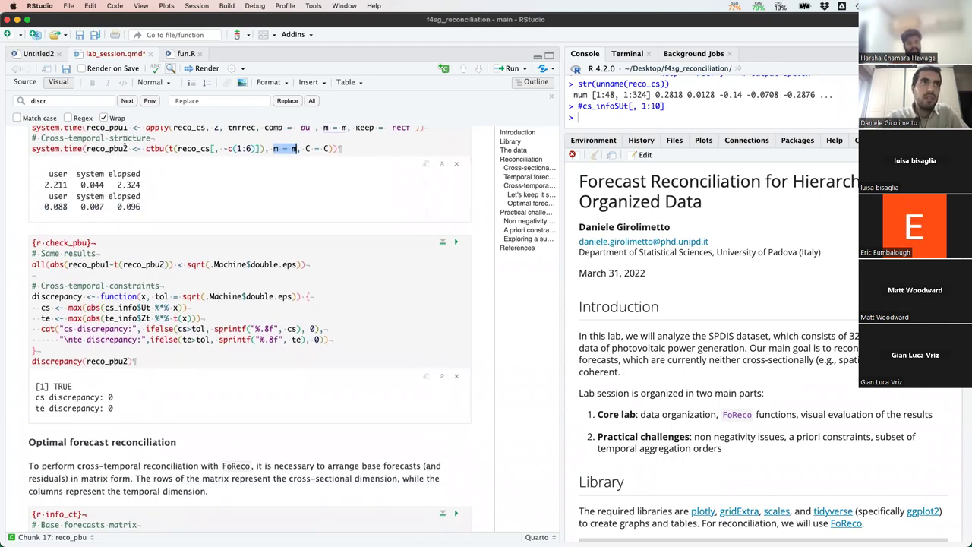
{"action": "scroll", "coordinate": [126, 155], "scroll_direction": "up", "scroll_amount": 1}
{"action": "scroll", "coordinate": [126, 155], "scroll_direction": "up", "scroll_amount": 1}
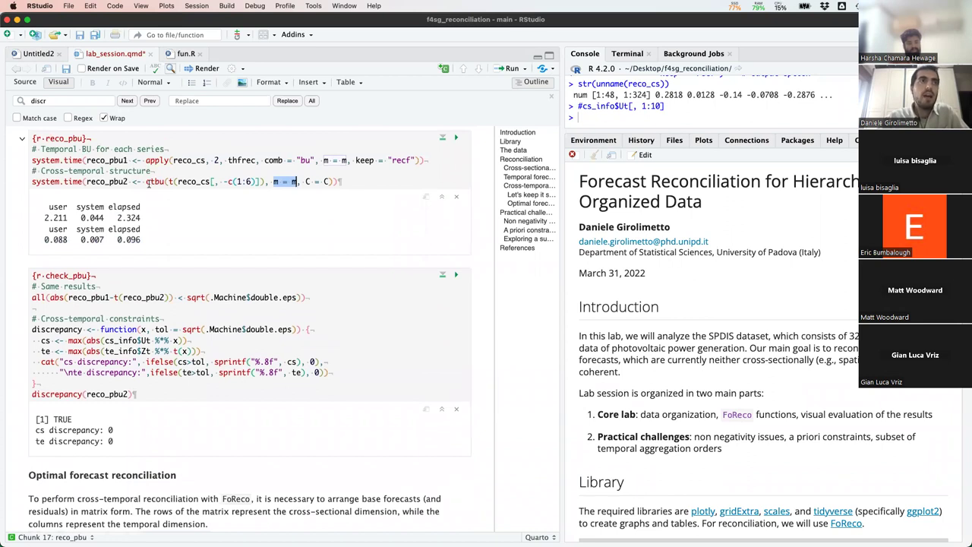
{"action": "scroll", "coordinate": [122, 268], "scroll_direction": "down", "scroll_amount": 1}
{"action": "left_click_drag", "start_coordinate": [74, 380], "coordinate": [35, 380]}
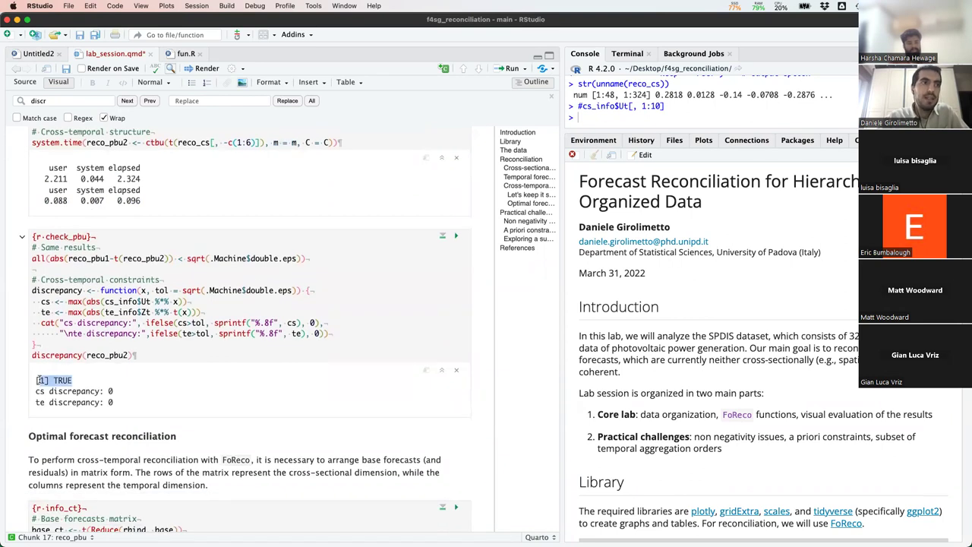
Step: Highlight the discrepancy(reco_pbu2) call in check_pbu and the cs and te discrepancy lines in its output
{"action": "scroll", "coordinate": [73, 304], "scroll_direction": "down", "scroll_amount": 1}
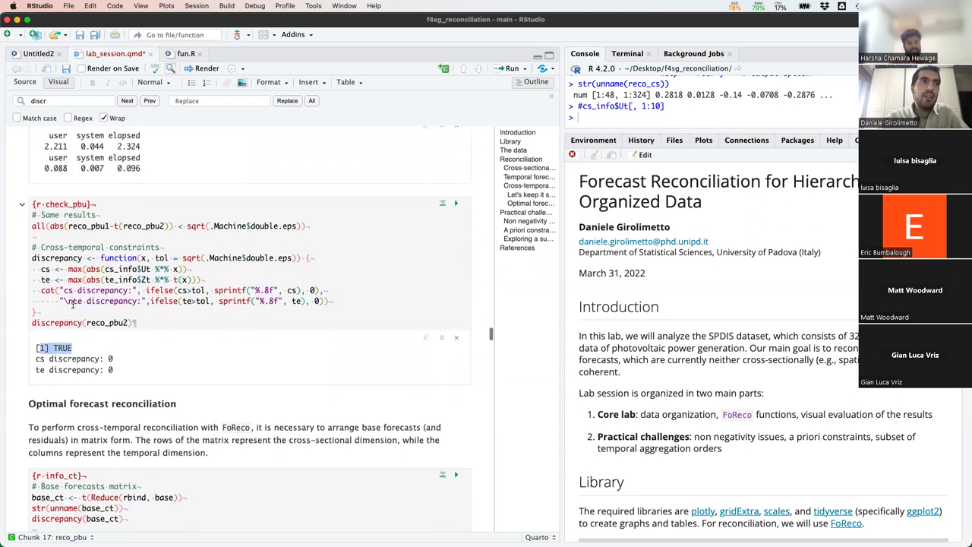
{"action": "left_click_drag", "start_coordinate": [147, 322], "coordinate": [30, 322]}
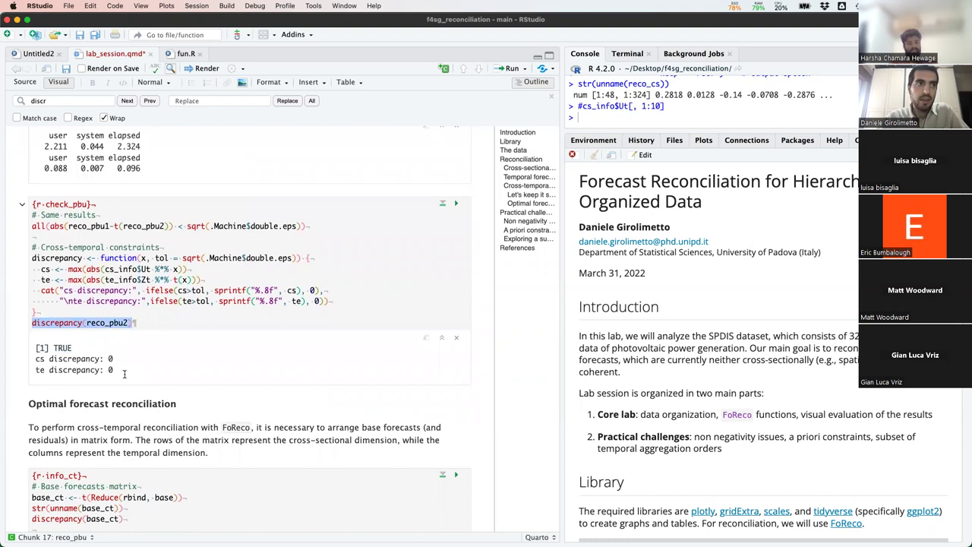
{"action": "left_click_drag", "start_coordinate": [122, 372], "coordinate": [36, 359]}
Step: In the Optimal forecast reconciliation section, highlight base_ct in the info_ct chunk and the row and column dimensions in its output
{"action": "scroll", "coordinate": [132, 373], "scroll_direction": "down", "scroll_amount": 5}
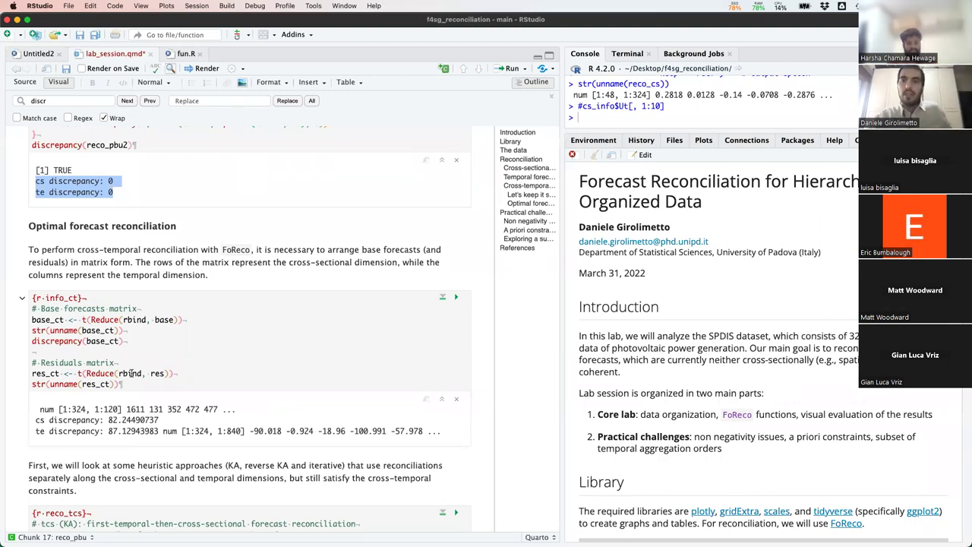
{"action": "scroll", "coordinate": [131, 373], "scroll_direction": "up", "scroll_amount": 1}
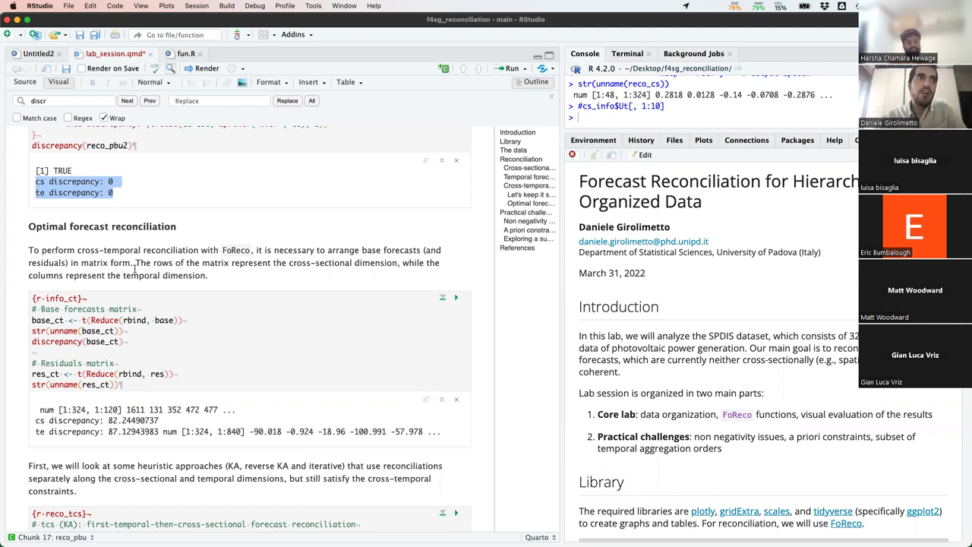
{"action": "scroll", "coordinate": [135, 267], "scroll_direction": "down", "scroll_amount": 1}
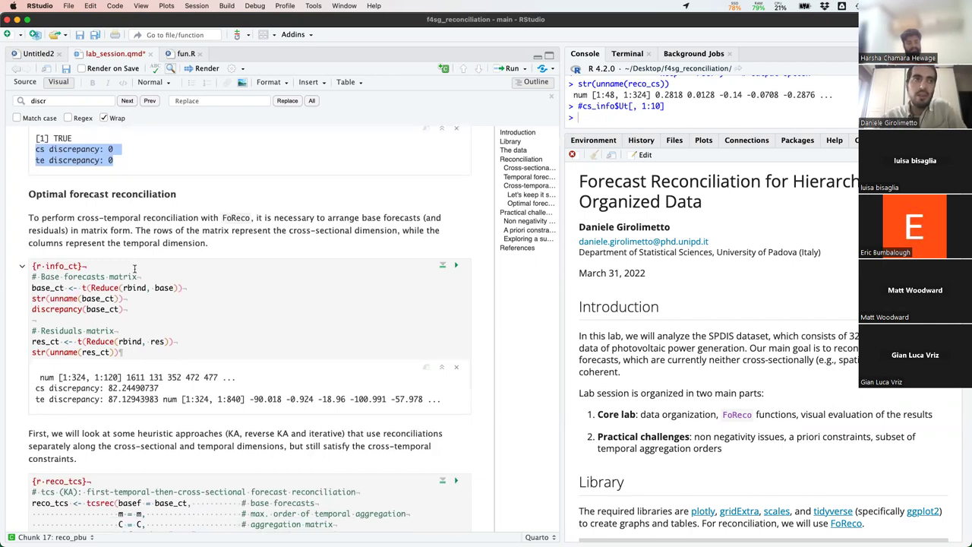
{"action": "left_click_drag", "start_coordinate": [32, 287], "coordinate": [64, 288]}
{"action": "double_click", "coordinate": [79, 377]}
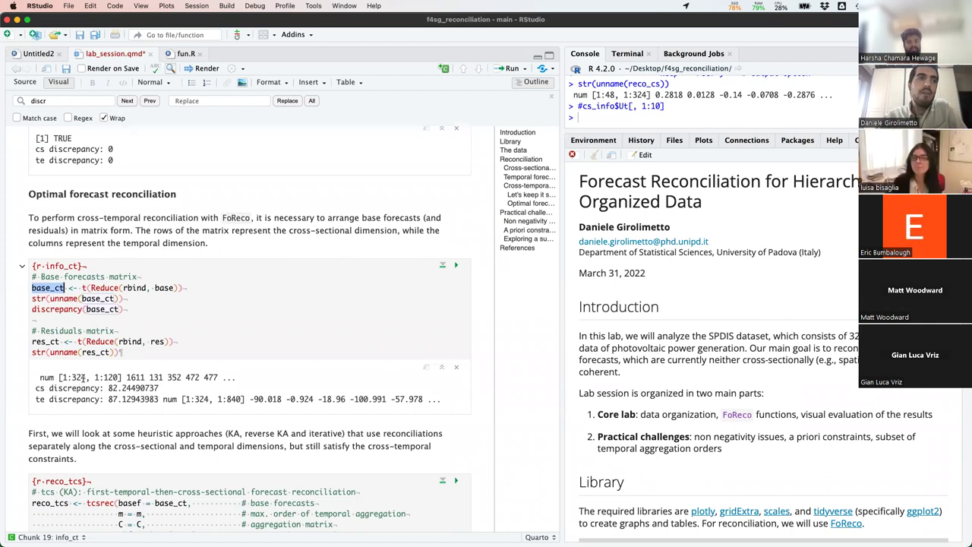
{"action": "left_click", "coordinate": [60, 378], "text": "shift"}
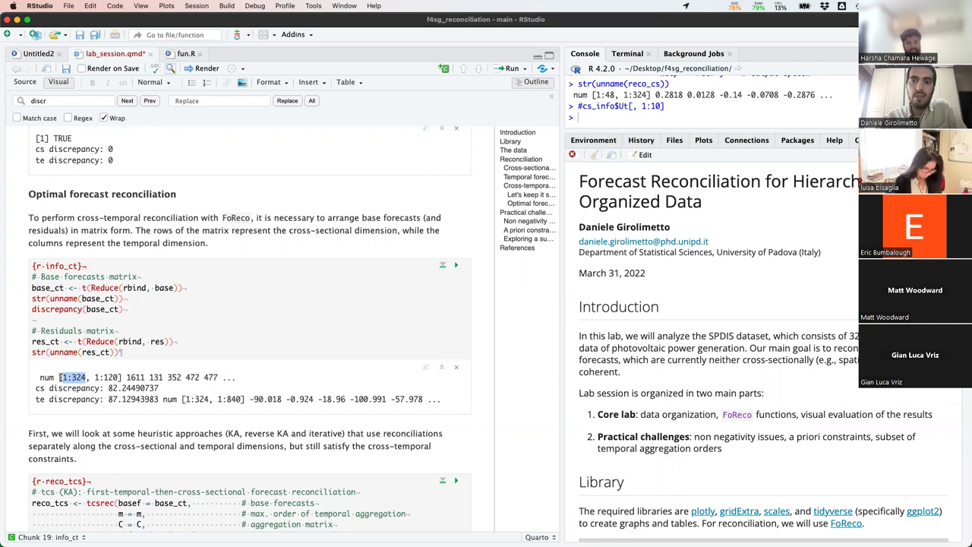
{"action": "left_click_drag", "start_coordinate": [95, 378], "coordinate": [118, 378]}
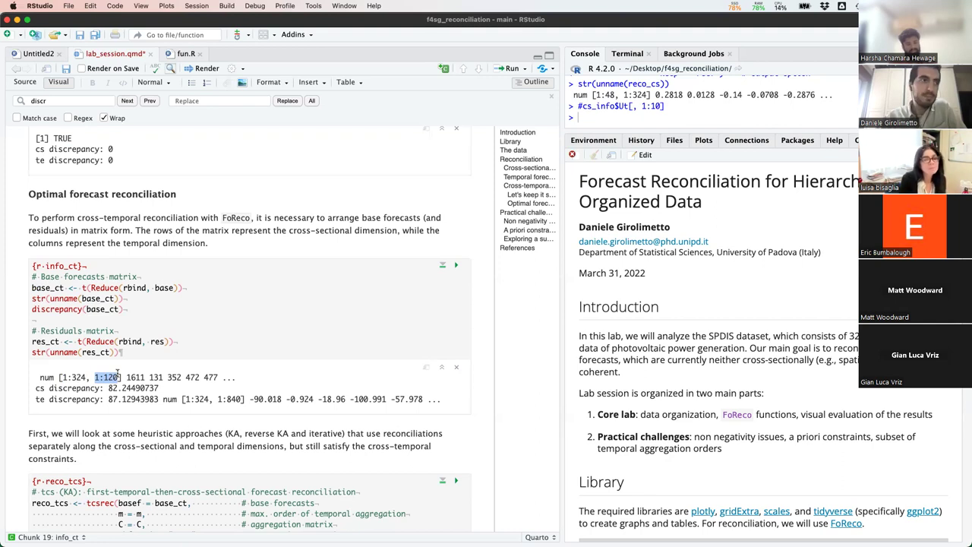
Step: Highlight the cs and te discrepancy lines of the base forecasts in the info_ct output
{"action": "scroll", "coordinate": [118, 373], "scroll_direction": "down", "scroll_amount": 3}
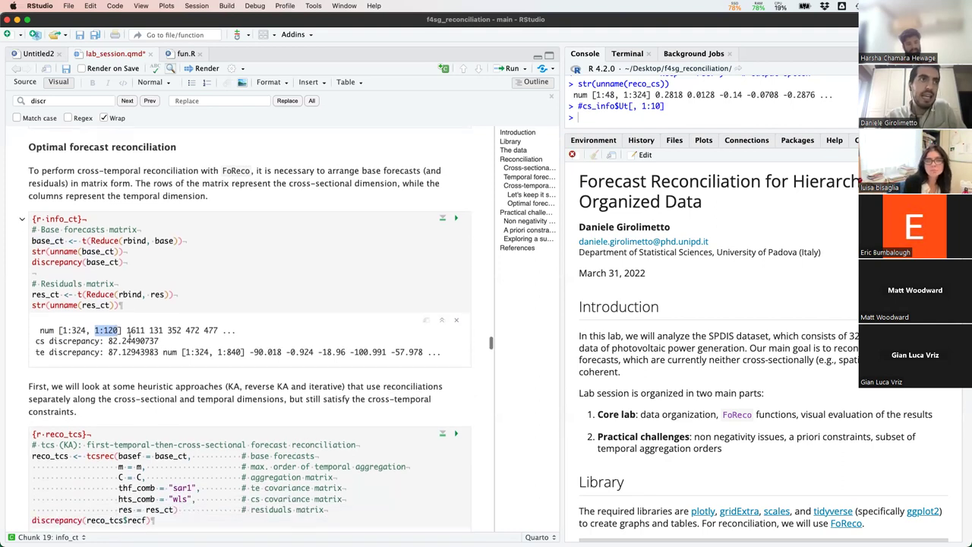
{"action": "left_click", "coordinate": [35, 342]}
{"action": "left_click", "coordinate": [112, 352], "text": "shift"}
{"action": "left_click_drag", "start_coordinate": [112, 353], "coordinate": [160, 352]}
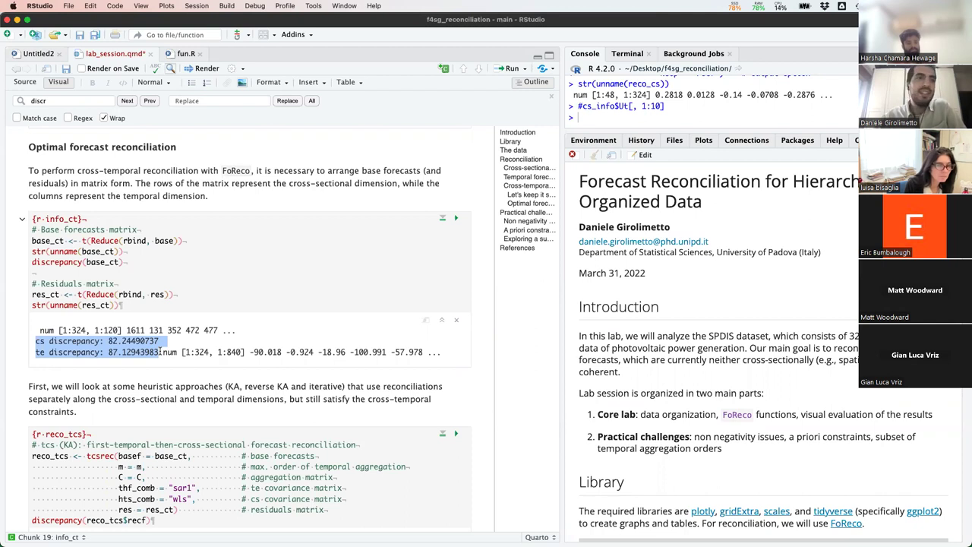
Step: In the reco_tcs chunk, highlight tcsrec's basef = base_ct and C = C arguments and its thf_comb and hts_comb covariance lines
{"action": "scroll", "coordinate": [159, 352], "scroll_direction": "down", "scroll_amount": 5}
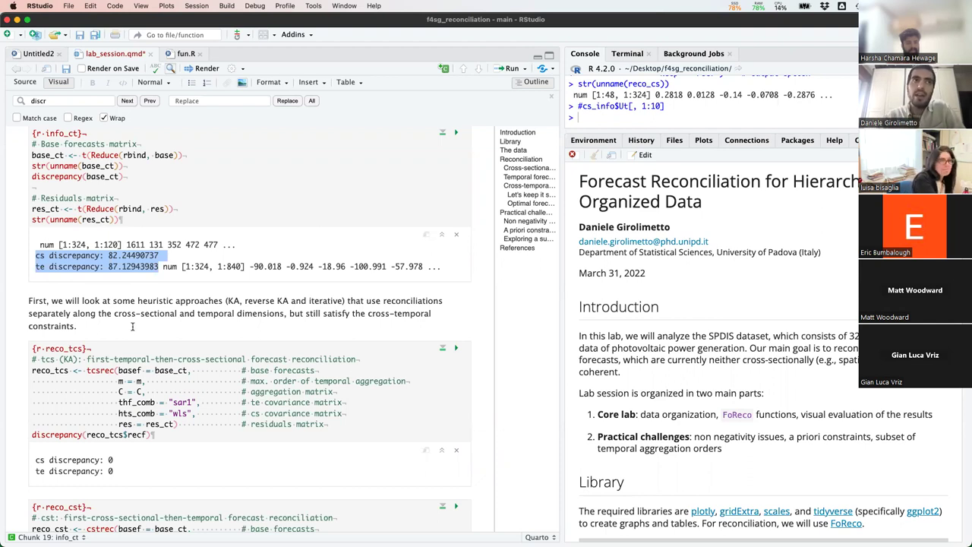
{"action": "scroll", "coordinate": [132, 326], "scroll_direction": "down", "scroll_amount": 5}
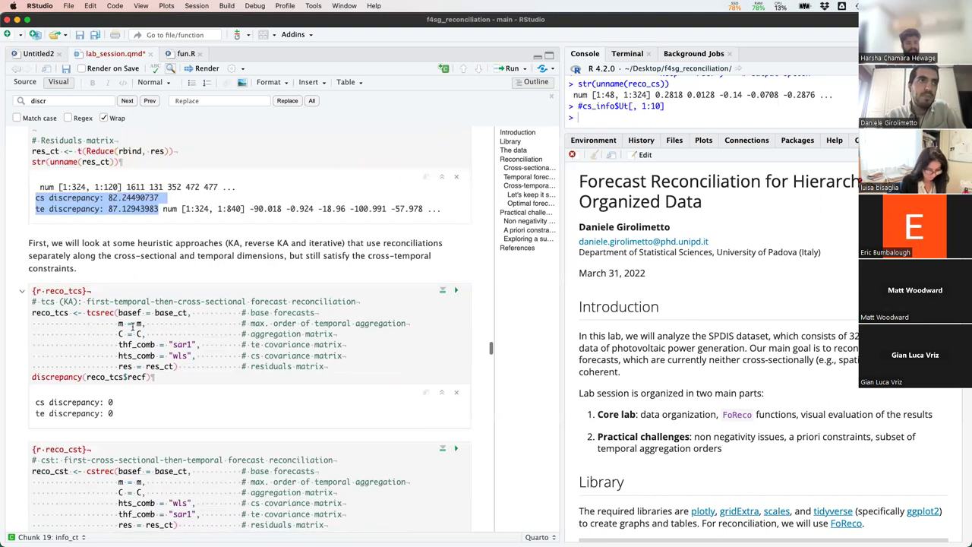
{"action": "scroll", "coordinate": [132, 327], "scroll_direction": "down", "scroll_amount": 3}
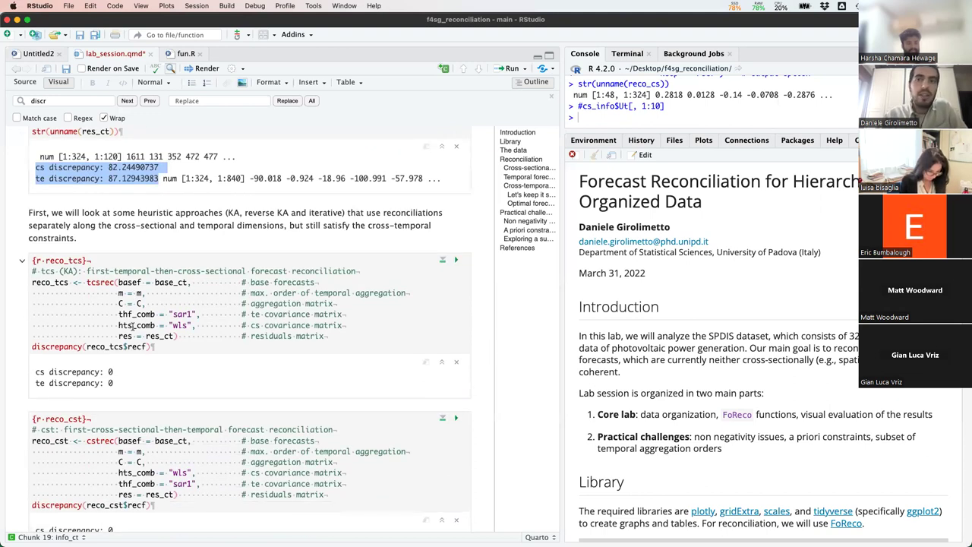
{"action": "scroll", "coordinate": [132, 325], "scroll_direction": "up", "scroll_amount": 1}
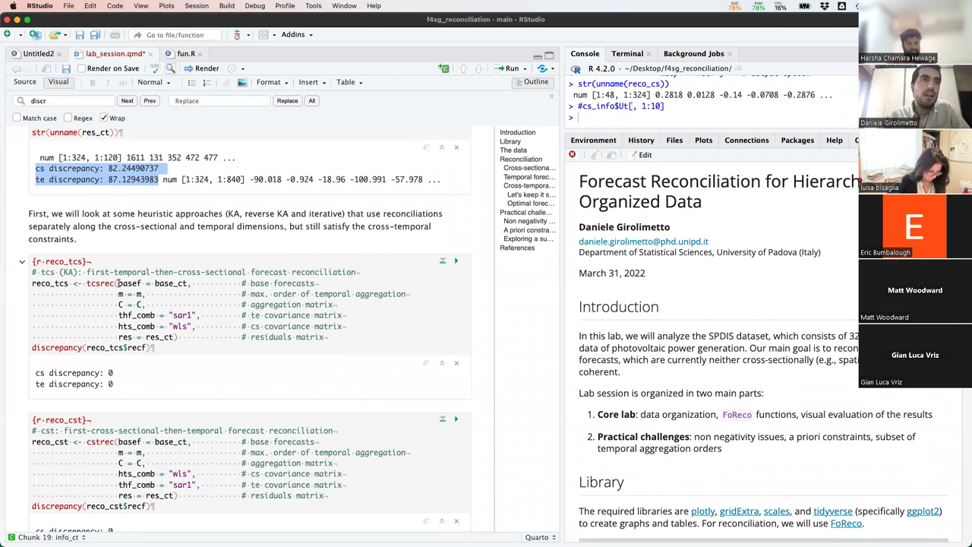
{"action": "left_click_drag", "start_coordinate": [117, 283], "coordinate": [201, 283]}
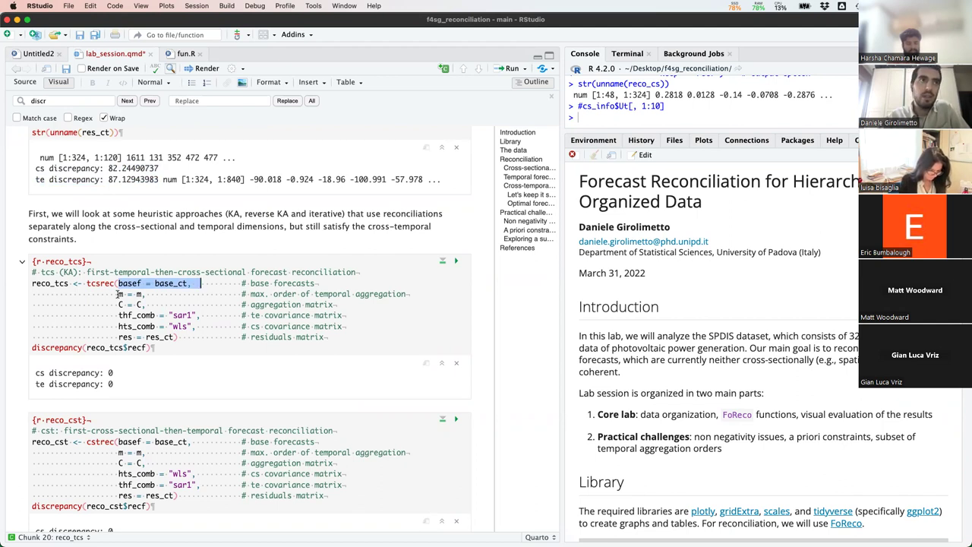
{"action": "left_click_drag", "start_coordinate": [119, 294], "coordinate": [139, 304]}
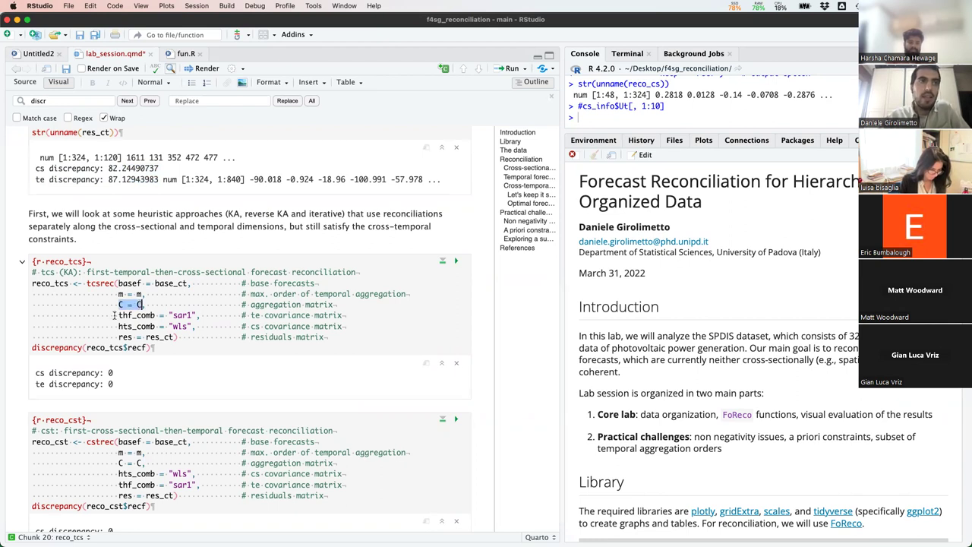
{"action": "left_click_drag", "start_coordinate": [341, 326], "coordinate": [350, 304]}
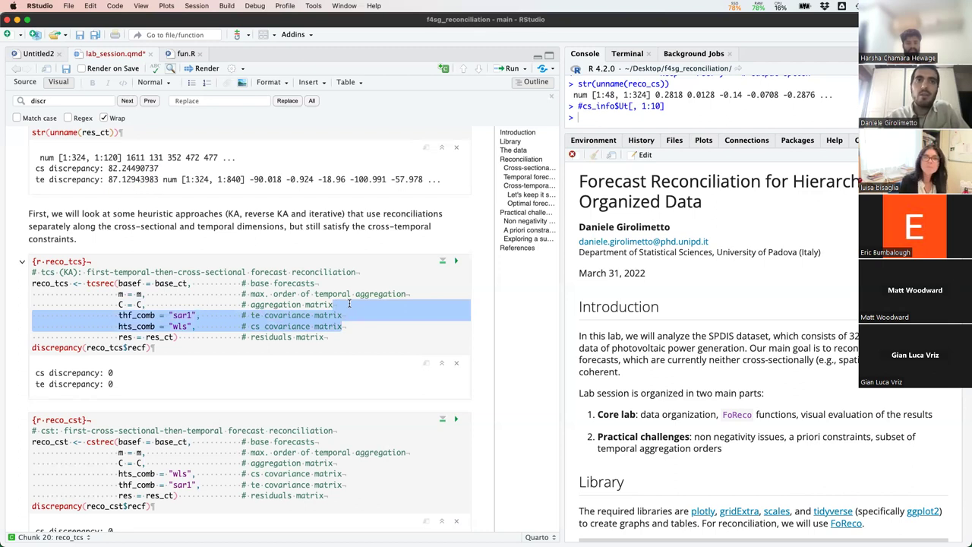
Step: Try "ols" for the thf_comb and hts_comb arguments in the reco_tcs chunk, and undo both edits
{"action": "double_click", "coordinate": [181, 316]}
{"action": "type", "text": "ols"}
{"action": "double_click", "coordinate": [182, 326]}
{"action": "type", "text": "ols"}
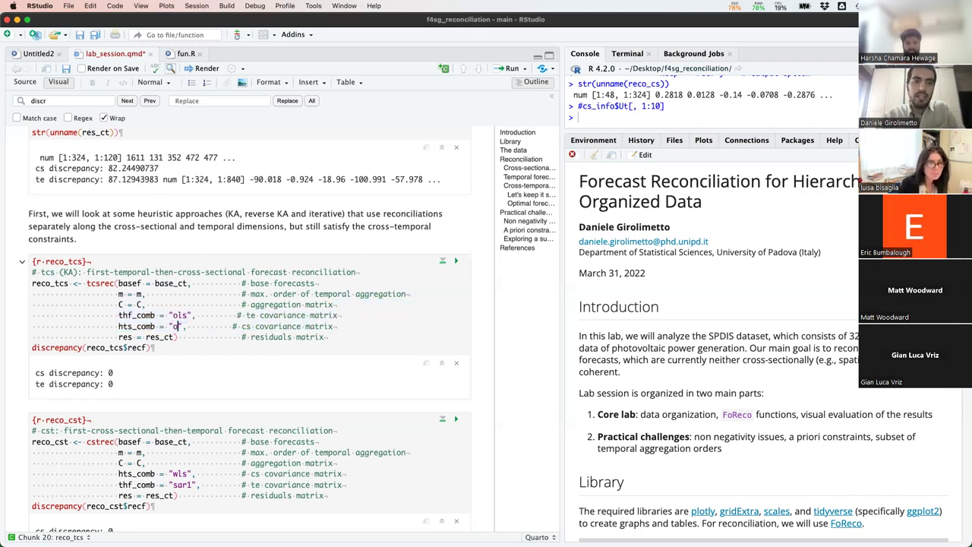
{"action": "key", "text": "super+z"}
{"action": "key", "text": "super+z"}
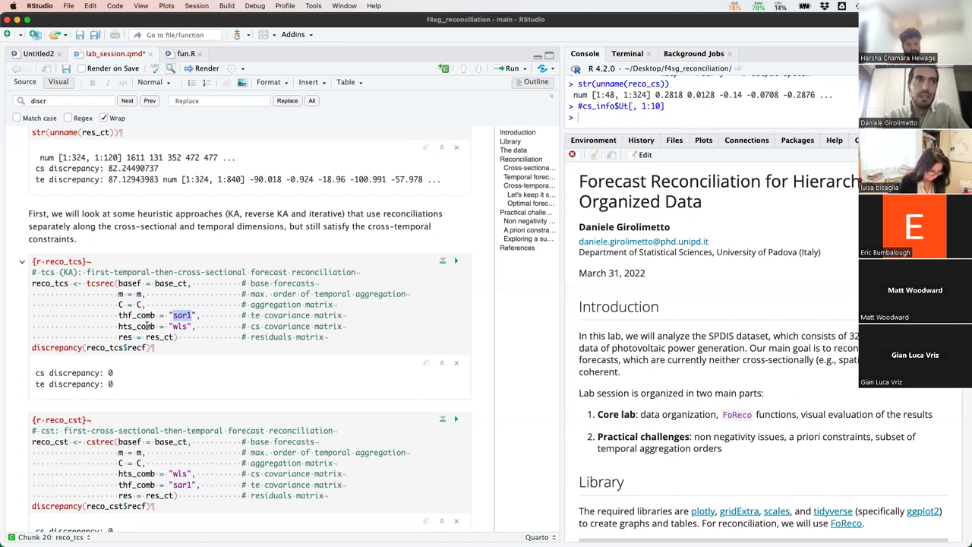
Step: Highlight the cstrec function name in the reco_cst chunk to view its argument signature
{"action": "scroll", "coordinate": [48, 389], "scroll_direction": "down", "scroll_amount": 2}
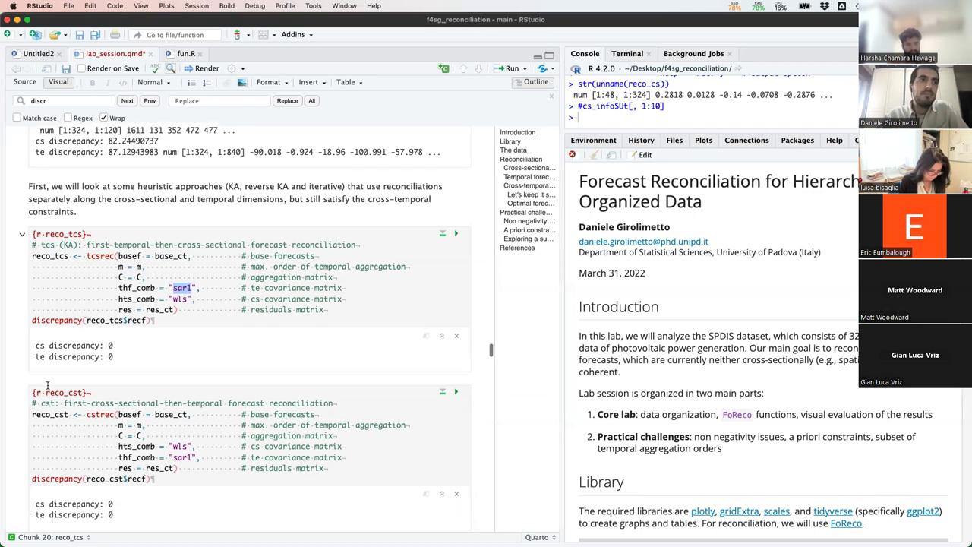
{"action": "scroll", "coordinate": [83, 349], "scroll_direction": "down", "scroll_amount": 2}
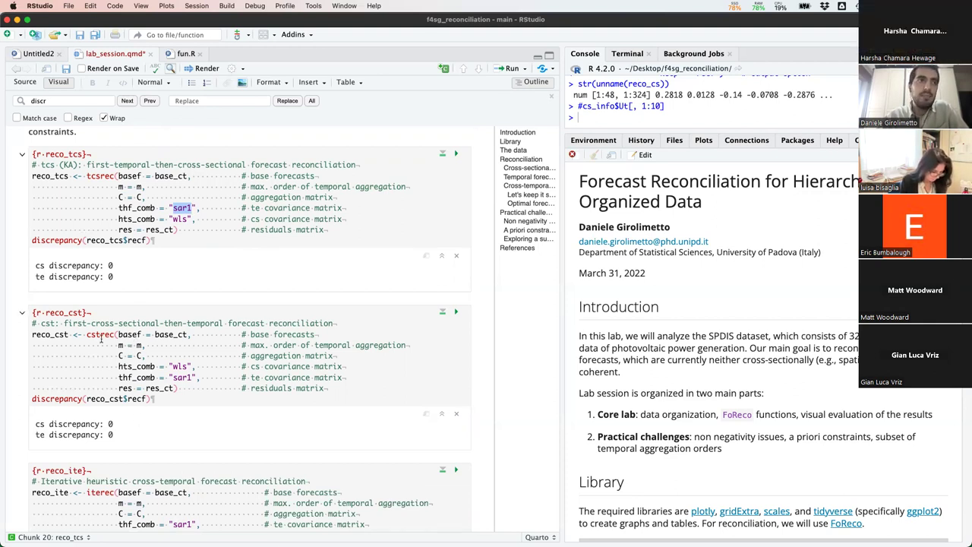
{"action": "left_click_drag", "start_coordinate": [86, 335], "coordinate": [115, 335]}
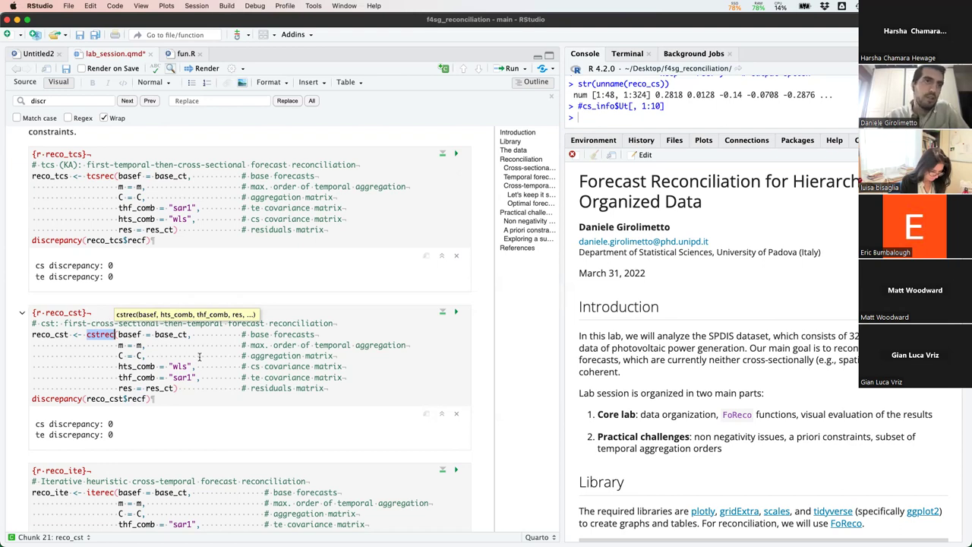
Step: In the reco_ite chunk, highlight iterec's arguments from basef through hts_comb, and the start_rec = "thf" argument
{"action": "scroll", "coordinate": [199, 357], "scroll_direction": "down", "scroll_amount": 2}
{"action": "scroll", "coordinate": [199, 357], "scroll_direction": "down", "scroll_amount": 5}
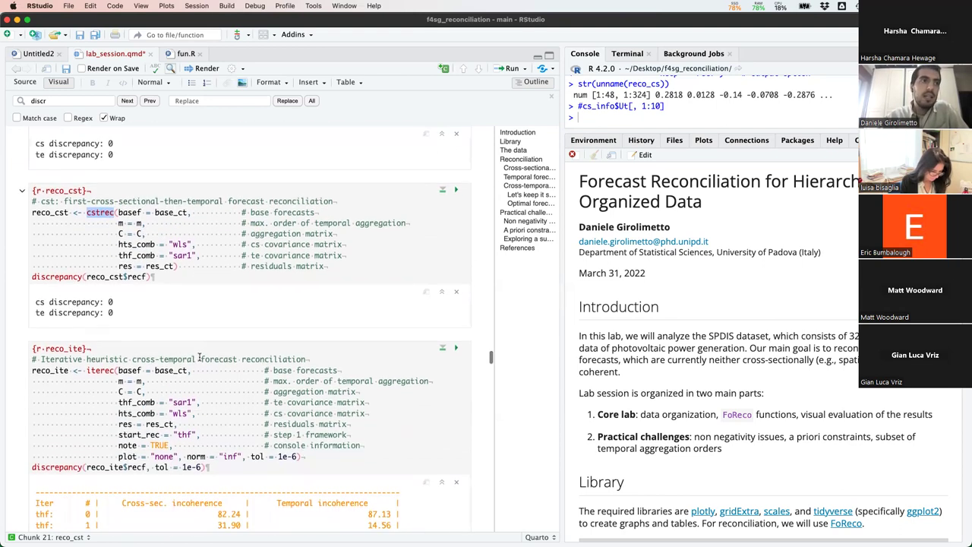
{"action": "scroll", "coordinate": [199, 357], "scroll_direction": "down", "scroll_amount": 2}
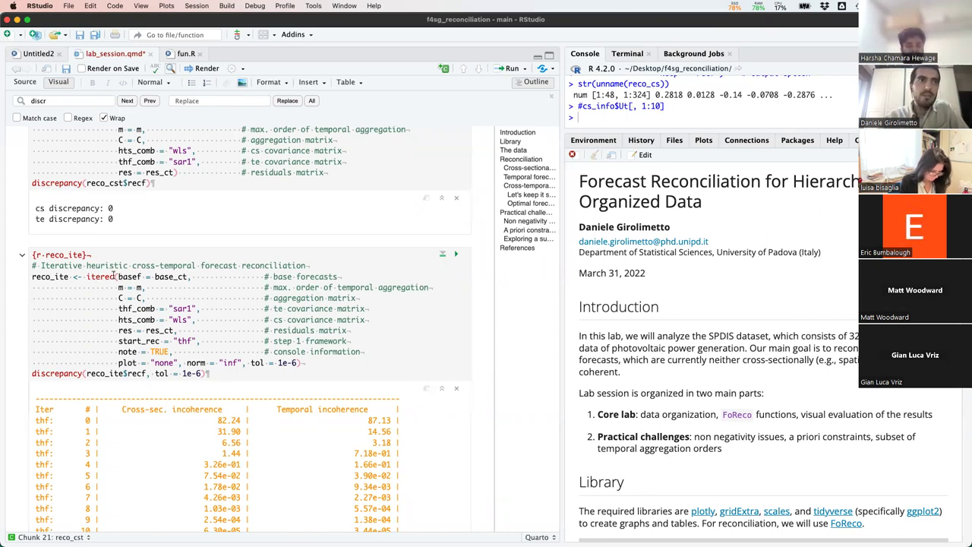
{"action": "left_click_drag", "start_coordinate": [118, 276], "coordinate": [200, 323]}
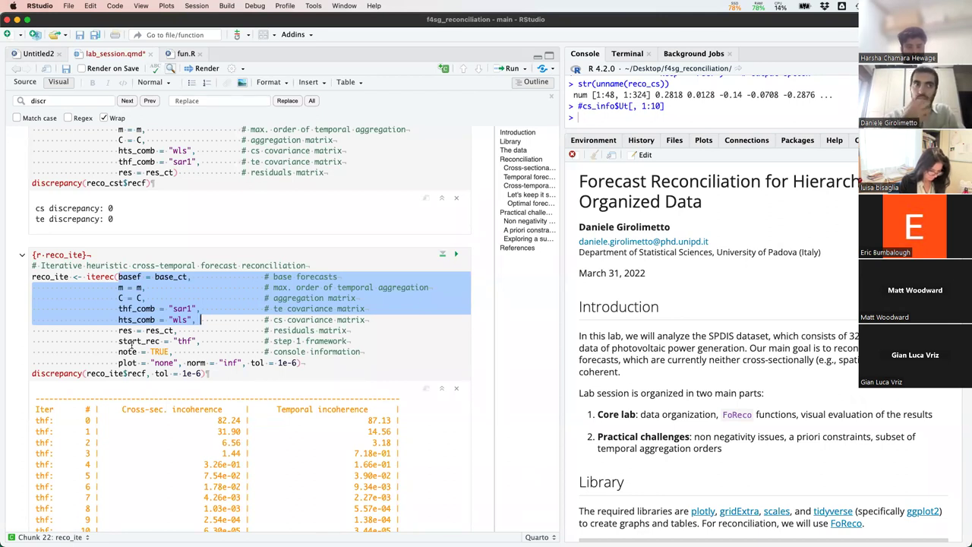
{"action": "left_click_drag", "start_coordinate": [118, 341], "coordinate": [191, 341]}
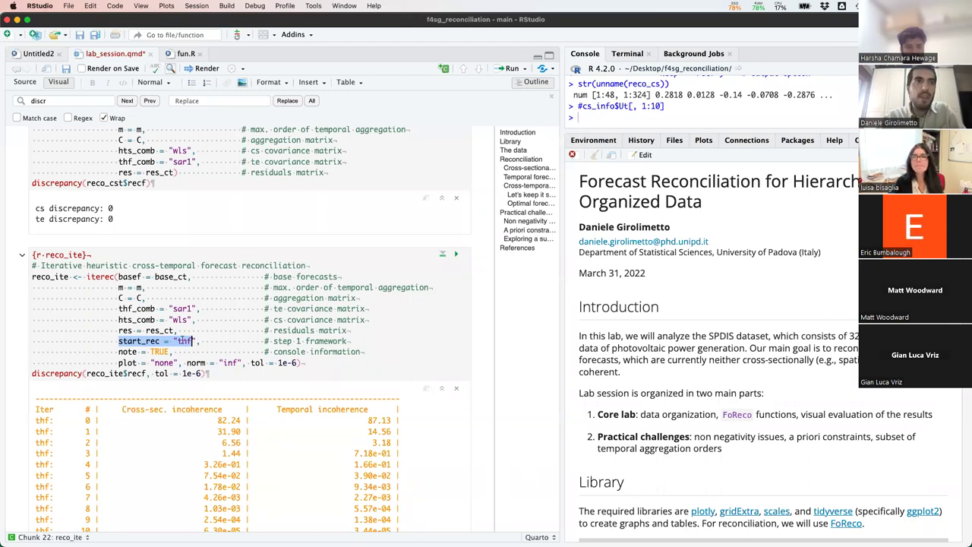
Step: Try "hts" as the start_rec value in the reco_ite chunk, and restore it to "thf"
{"action": "double_click", "coordinate": [185, 341]}
{"action": "type", "text": "cs"}
{"action": "key", "text": "BackSpace"}
{"action": "key", "text": "BackSpace"}
{"action": "type", "text": "hts"}
{"action": "key", "text": "BackSpace"}
{"action": "key", "text": "BackSpace"}
{"action": "key", "text": "BackSpace"}
{"action": "type", "text": "thf"}
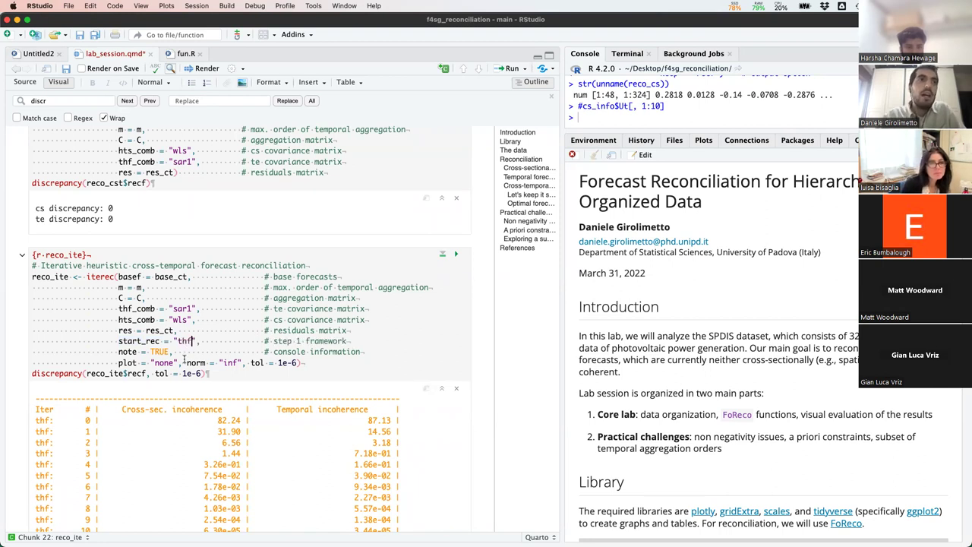
Step: Highlight the note = TRUE argument in reco_ite and the iteration table it prints in the output
{"action": "scroll", "coordinate": [116, 353], "scroll_direction": "down", "scroll_amount": 2}
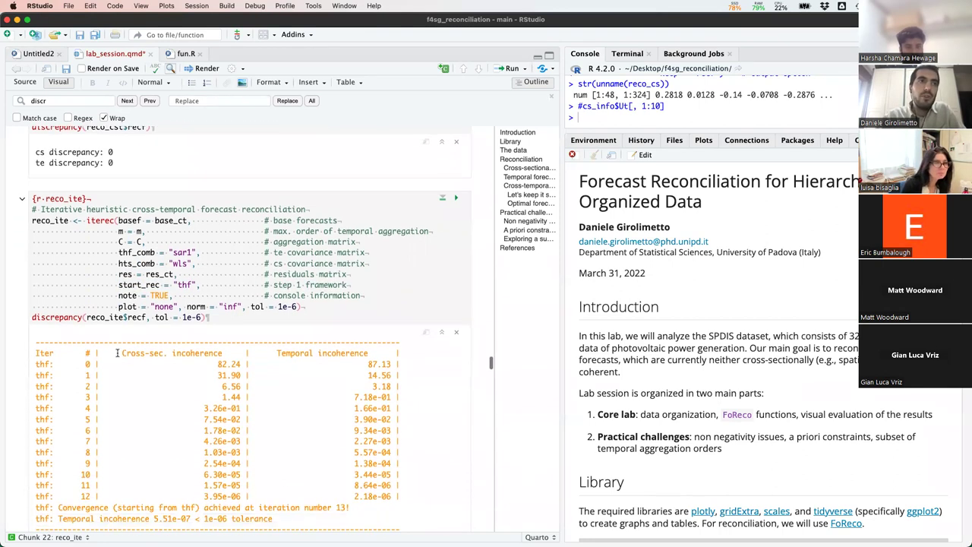
{"action": "scroll", "coordinate": [117, 353], "scroll_direction": "down", "scroll_amount": 1}
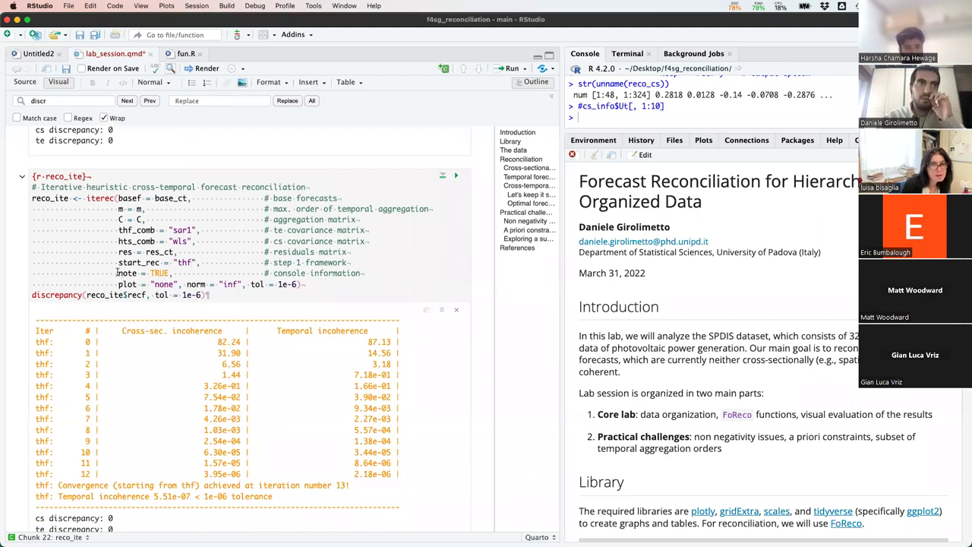
{"action": "left_click_drag", "start_coordinate": [118, 272], "coordinate": [169, 273]}
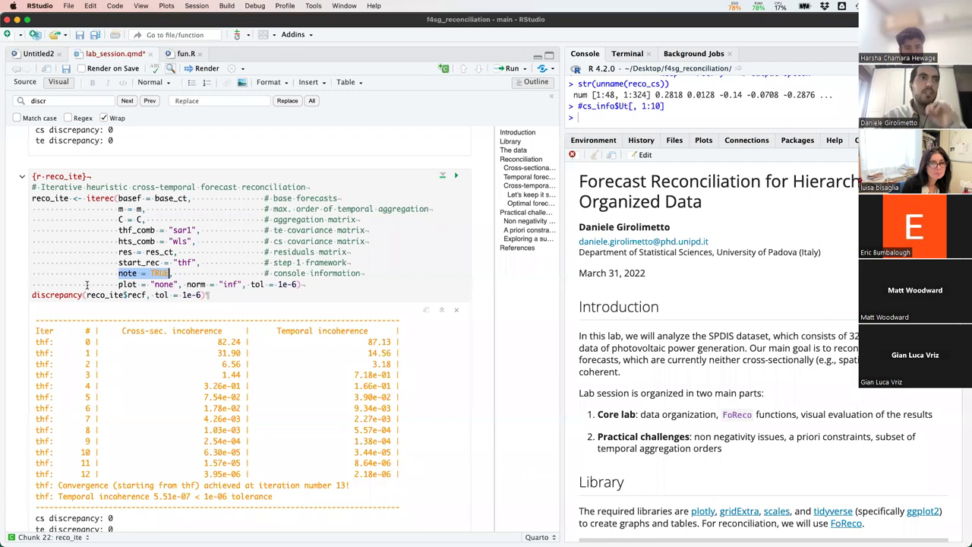
{"action": "left_click_drag", "start_coordinate": [34, 321], "coordinate": [396, 507]}
{"action": "scroll", "coordinate": [395, 508], "scroll_direction": "down", "scroll_amount": 1}
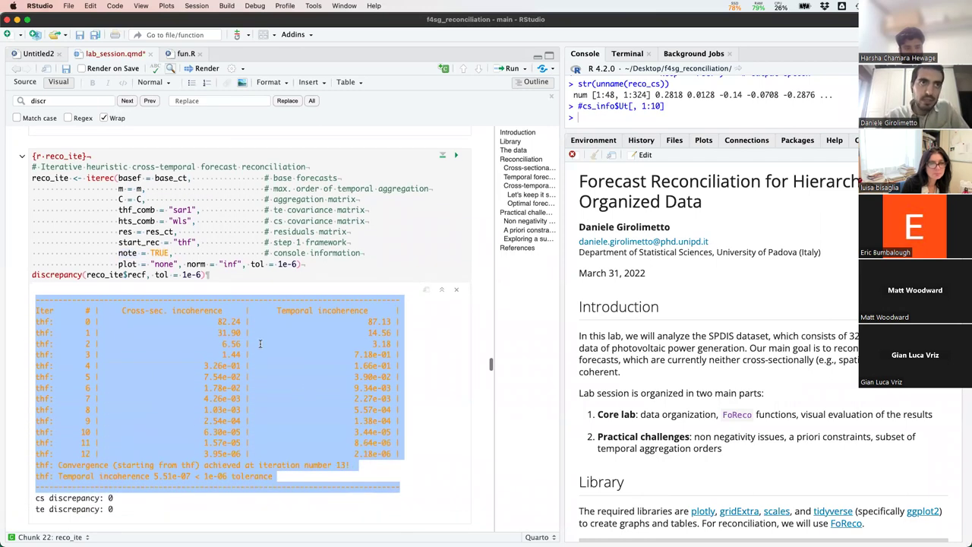
{"action": "left_click", "coordinate": [79, 323]}
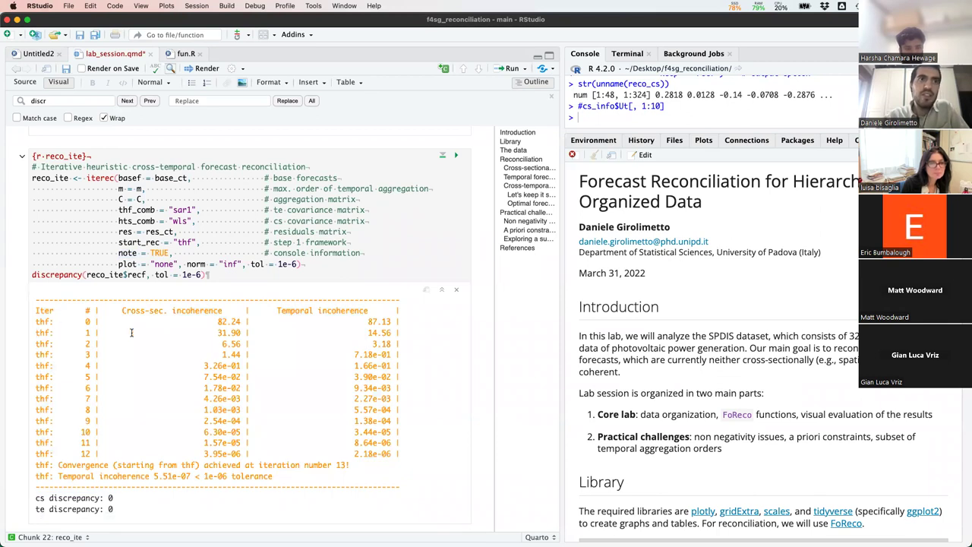
Step: Highlight the rows for iterations 1, 12 and 6 in the reco_ite incoherence table
{"action": "left_click_drag", "start_coordinate": [37, 332], "coordinate": [406, 330]}
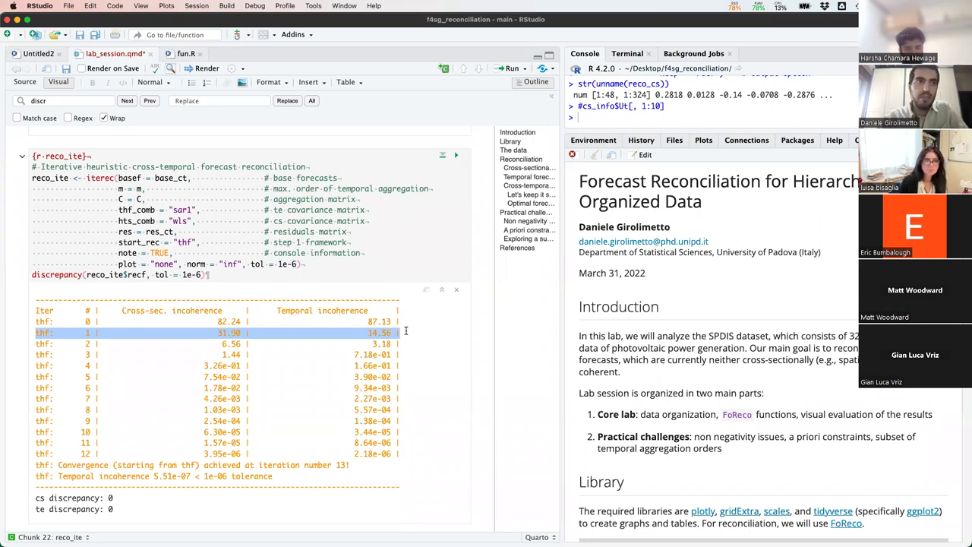
{"action": "scroll", "coordinate": [406, 332], "scroll_direction": "down", "scroll_amount": 1}
{"action": "scroll", "coordinate": [405, 331], "scroll_direction": "down", "scroll_amount": 1}
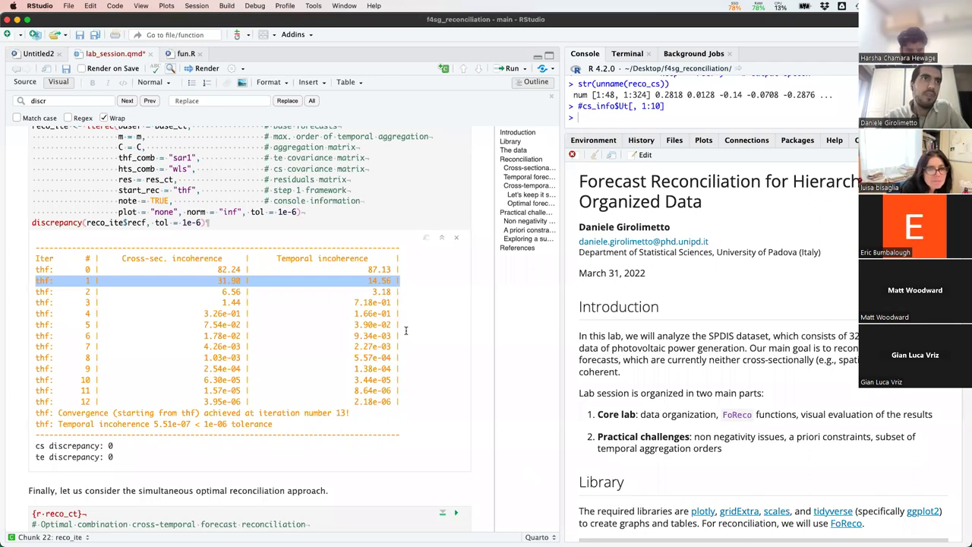
{"action": "left_click_drag", "start_coordinate": [396, 402], "coordinate": [30, 402]}
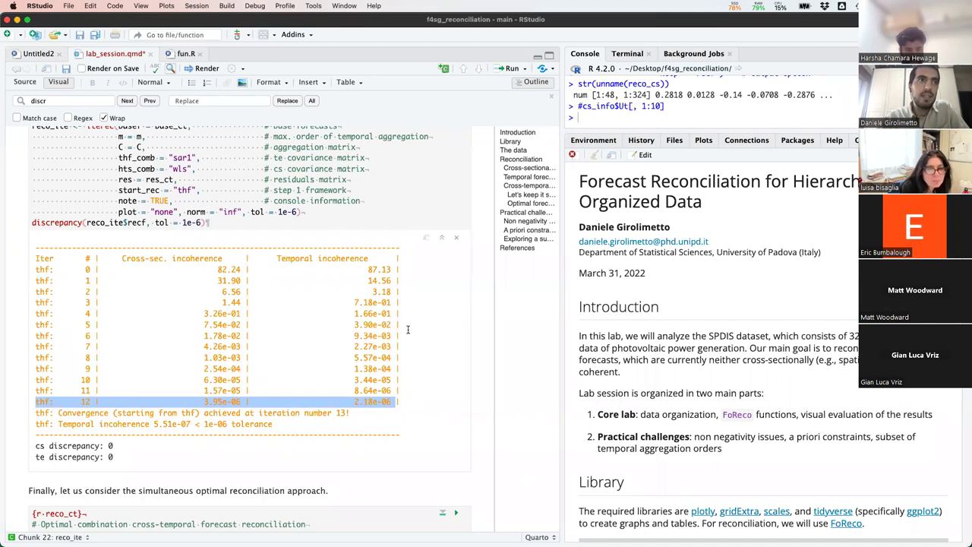
{"action": "left_click_drag", "start_coordinate": [401, 336], "coordinate": [32, 336]}
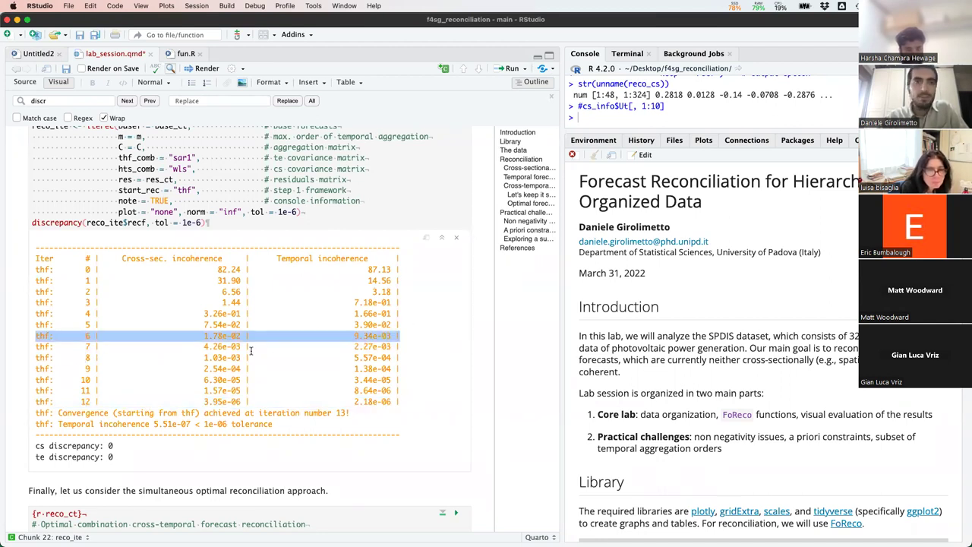
Step: In the reco_ct chunk, highlight the comb = "wlsv" covariance line and the whole code from octrec through the discrepancy call
{"action": "scroll", "coordinate": [251, 350], "scroll_direction": "down", "scroll_amount": 5}
{"action": "scroll", "coordinate": [251, 350], "scroll_direction": "down", "scroll_amount": 1}
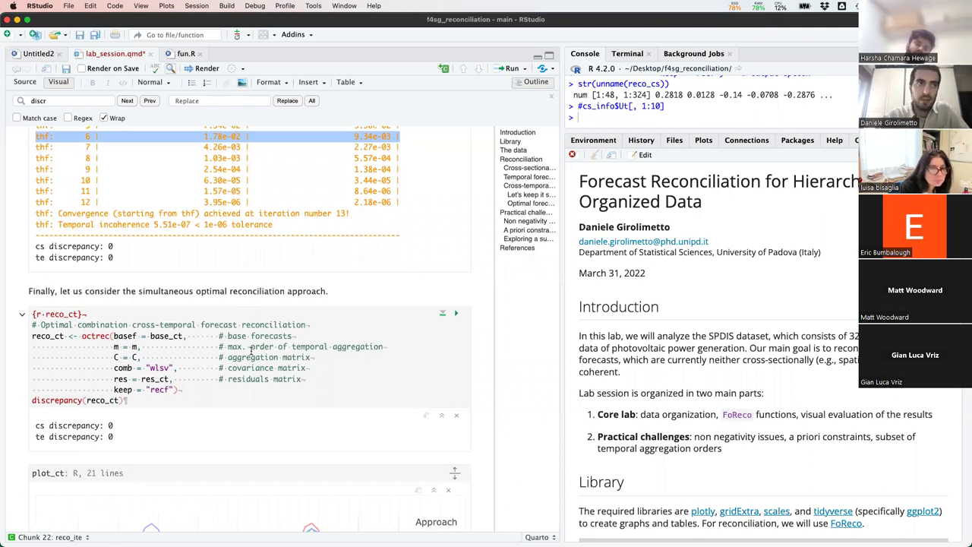
{"action": "scroll", "coordinate": [251, 350], "scroll_direction": "down", "scroll_amount": 1}
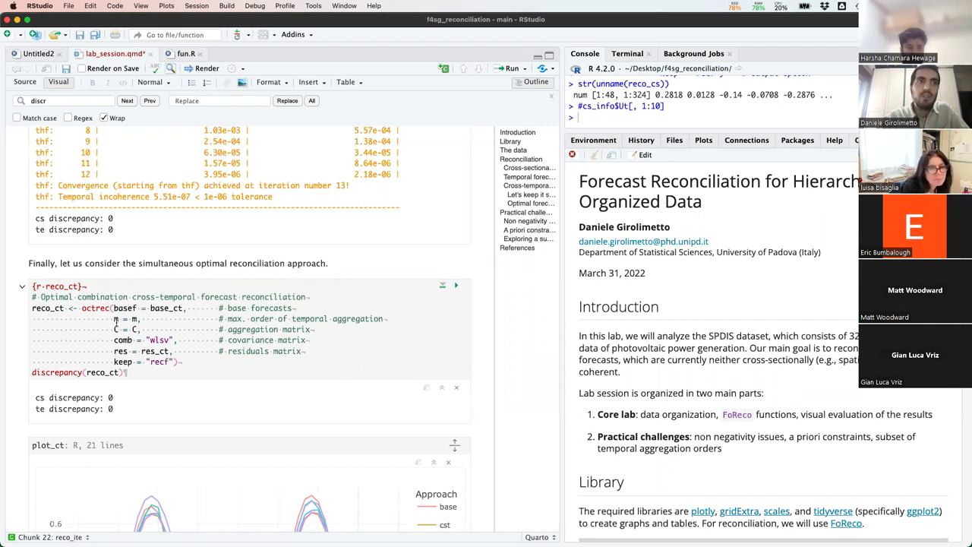
{"action": "left_click_drag", "start_coordinate": [315, 340], "coordinate": [319, 327]}
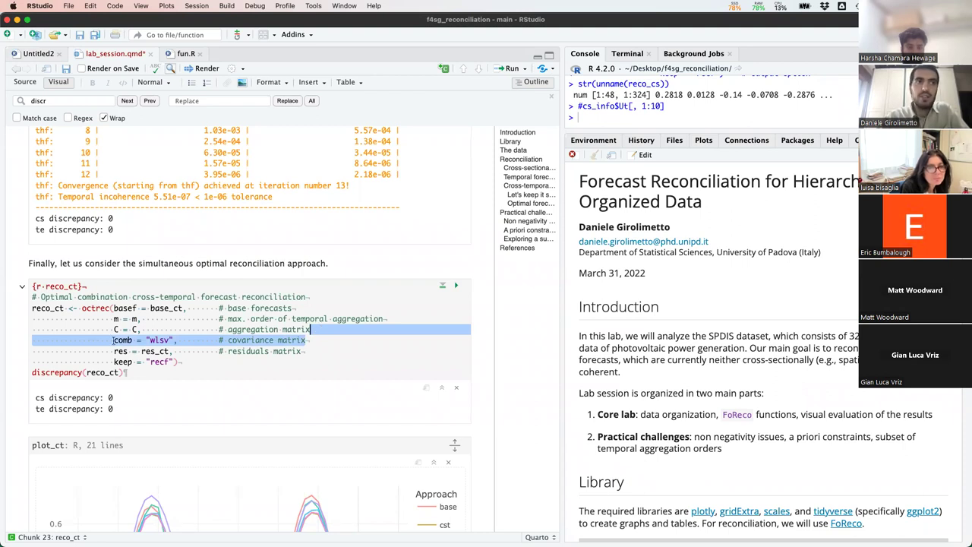
{"action": "scroll", "coordinate": [114, 340], "scroll_direction": "down", "scroll_amount": 2}
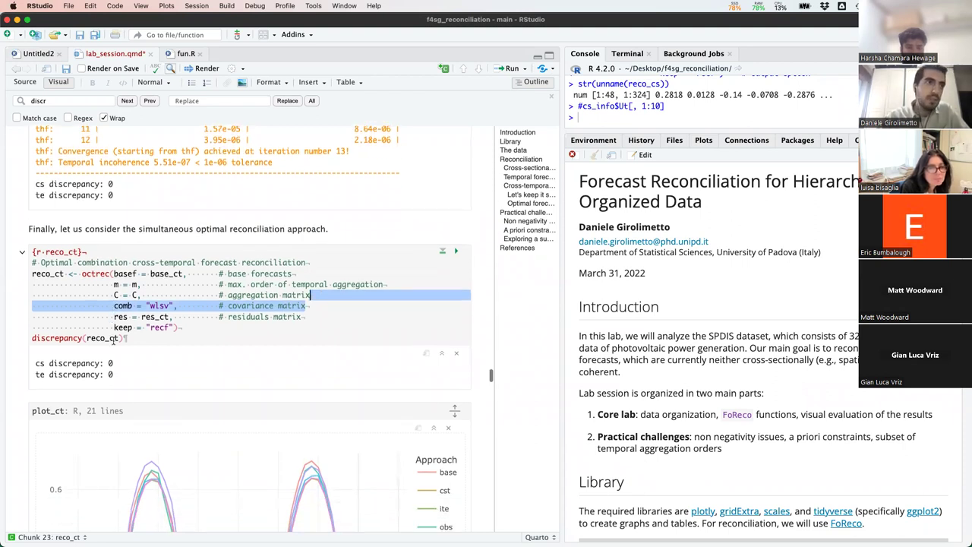
{"action": "left_click_drag", "start_coordinate": [121, 339], "coordinate": [19, 274]}
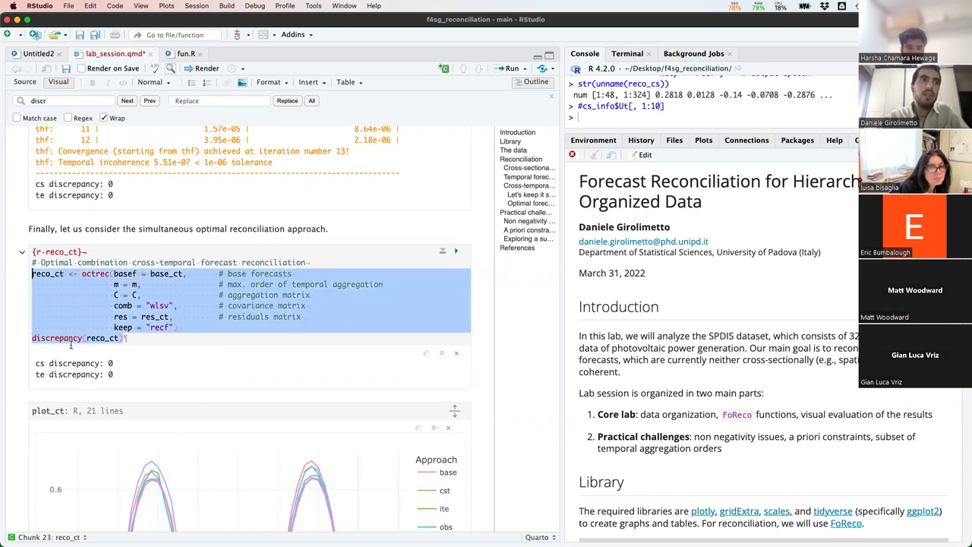
Step: Isolate the base series in the interactive plot_ct chart of the reconciliation approaches
{"action": "scroll", "coordinate": [85, 345], "scroll_direction": "down", "scroll_amount": 5}
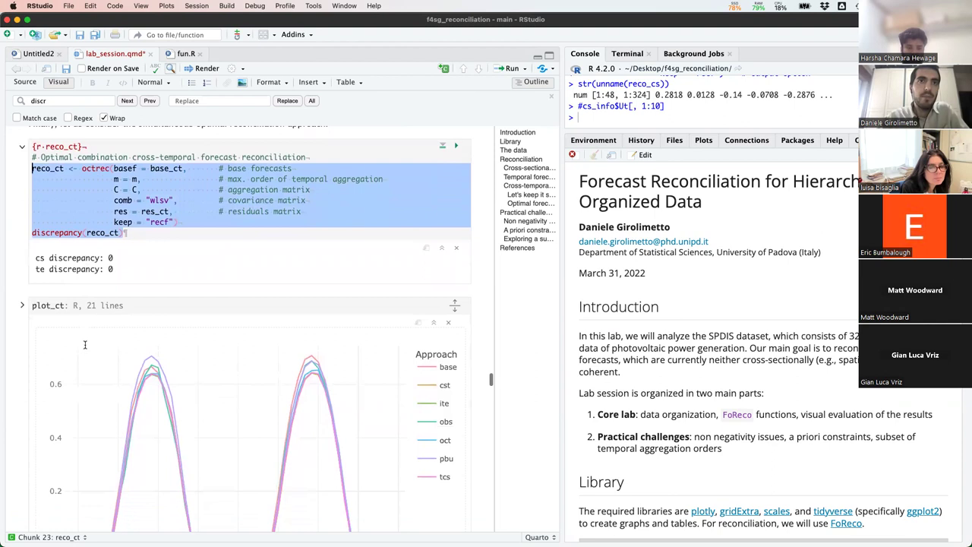
{"action": "scroll", "coordinate": [85, 345], "scroll_direction": "down", "scroll_amount": 2}
{"action": "double_click", "coordinate": [434, 304]}
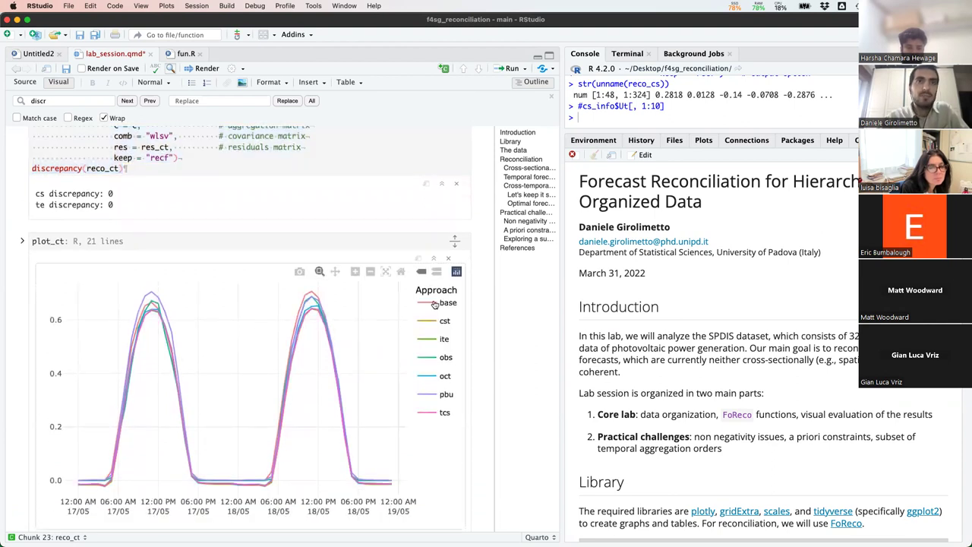
Step: Isolate the base series in the plot_ct chart, then show only obs, base and pbu for comparison
{"action": "double_click", "coordinate": [435, 303]}
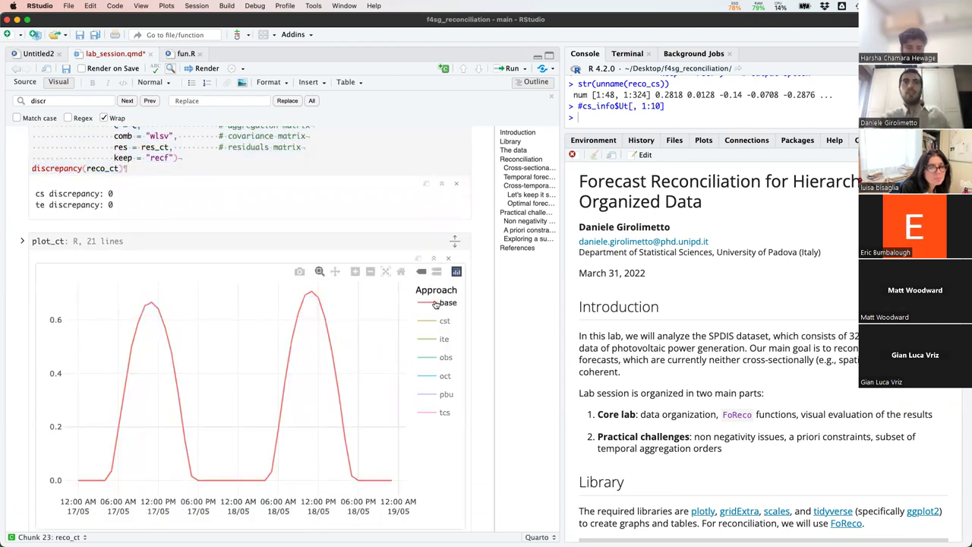
{"action": "left_click", "coordinate": [435, 304]}
{"action": "left_click", "coordinate": [429, 361]}
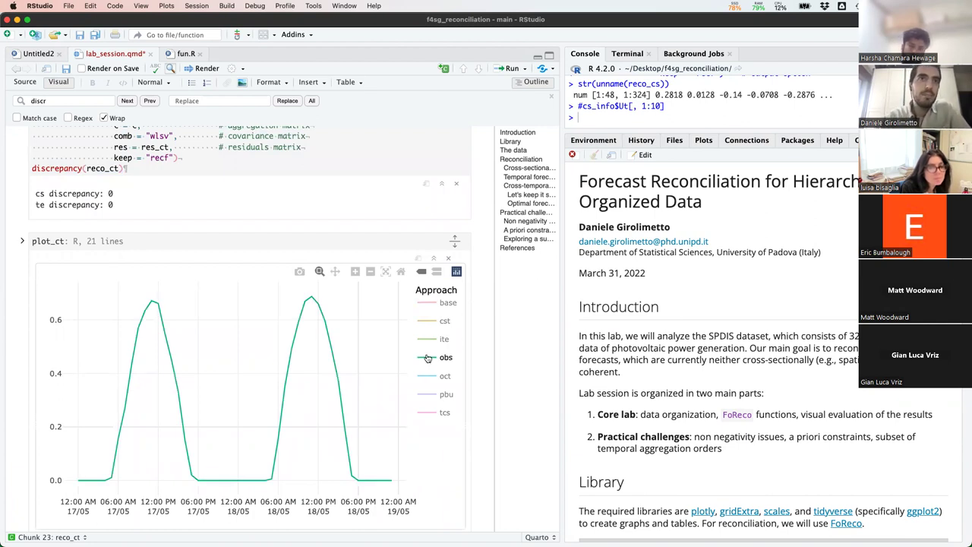
{"action": "left_click", "coordinate": [443, 304]}
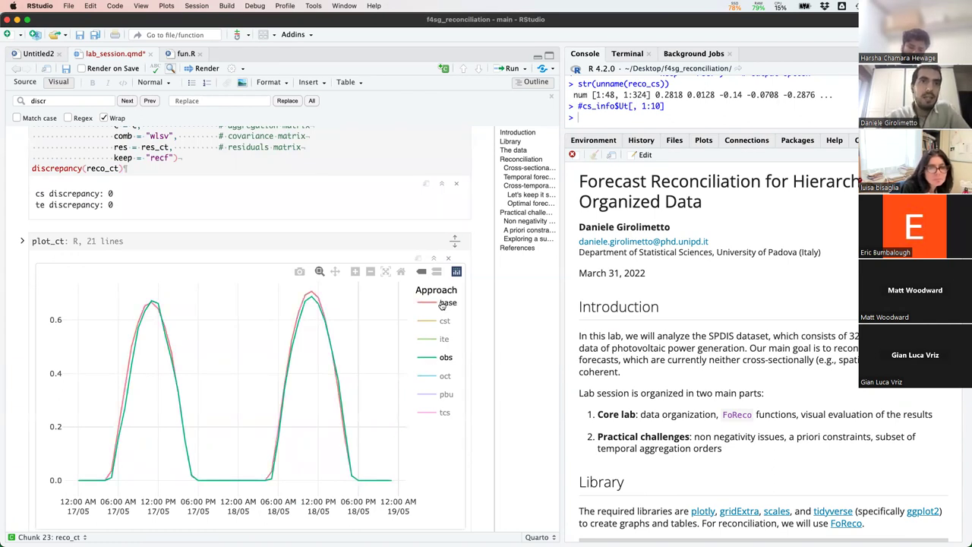
{"action": "left_click", "coordinate": [437, 397]}
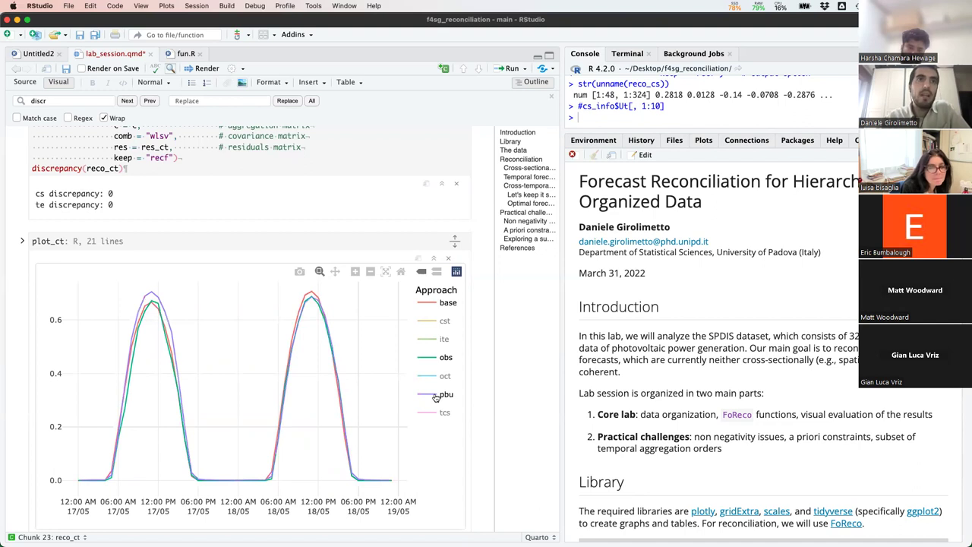
{"action": "mouse_move", "coordinate": [160, 303]}
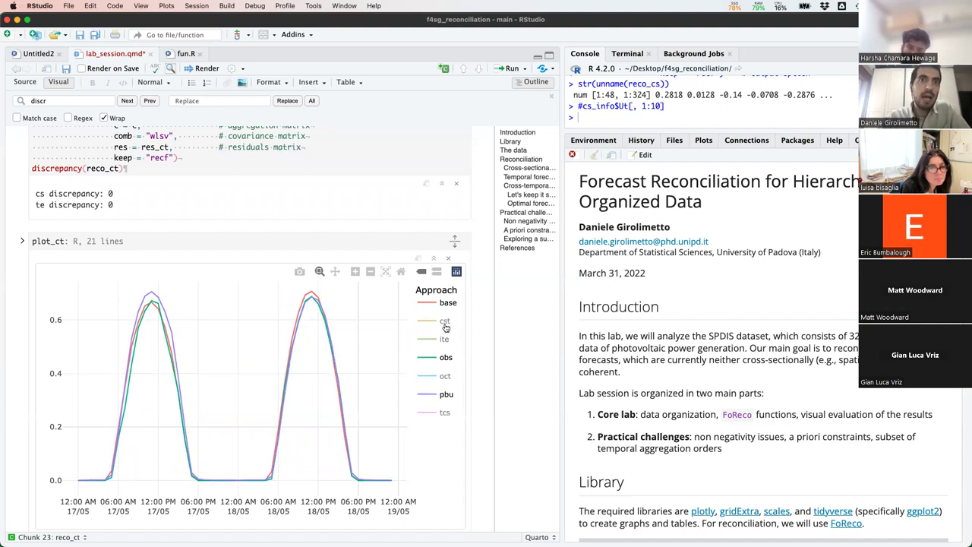
Step: Add the tcs series to the plot_ct comparison, then hide base, pbu and tcs
{"action": "left_click", "coordinate": [431, 415]}
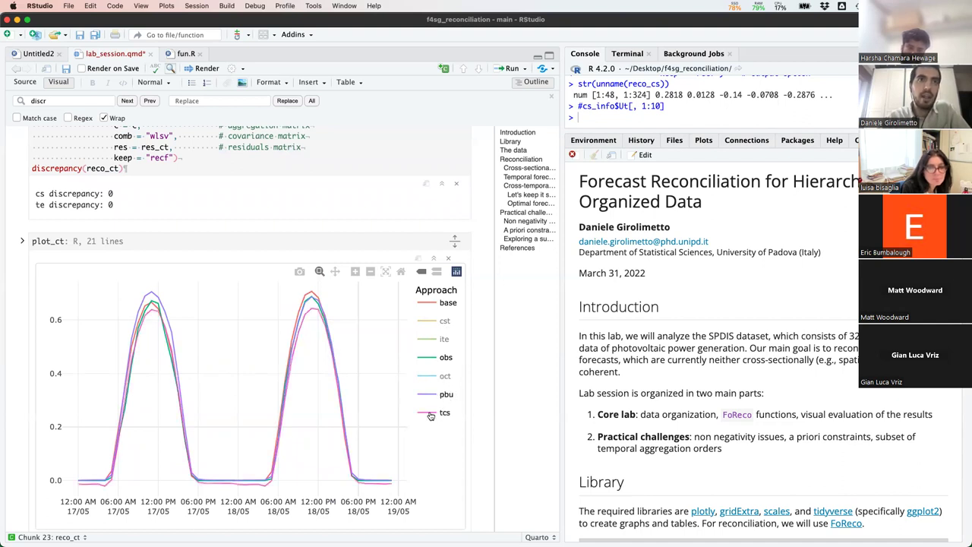
{"action": "left_click", "coordinate": [447, 304]}
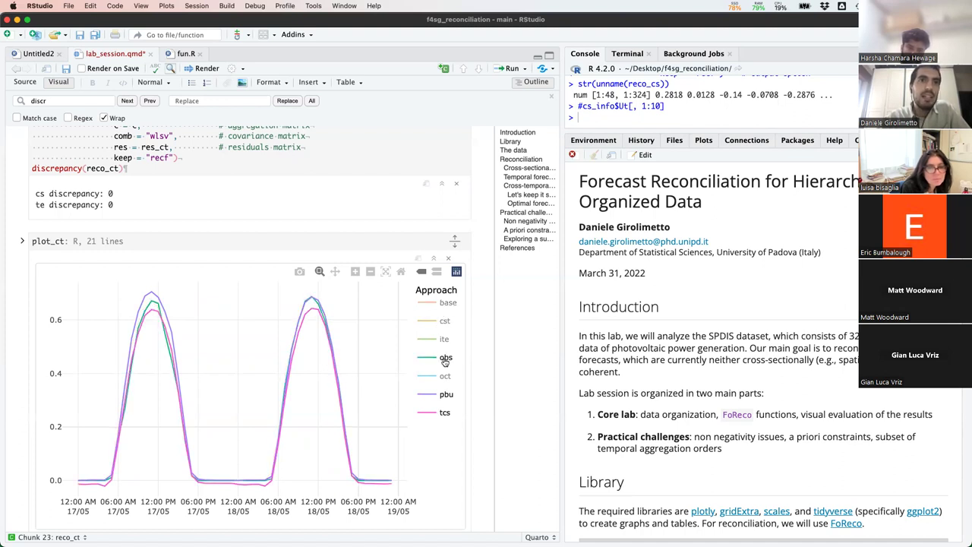
{"action": "left_click", "coordinate": [443, 395]}
{"action": "left_click", "coordinate": [444, 413]}
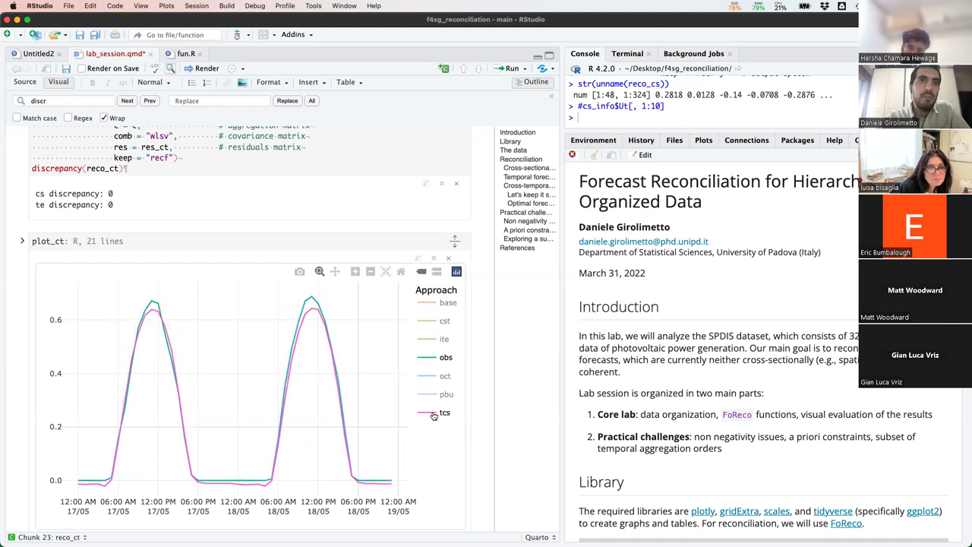
Step: Compare cst and ite with base and obs in the plot_ct chart, leaving only base, ite and oct shown
{"action": "left_click", "coordinate": [446, 304]}
{"action": "left_click", "coordinate": [439, 322]}
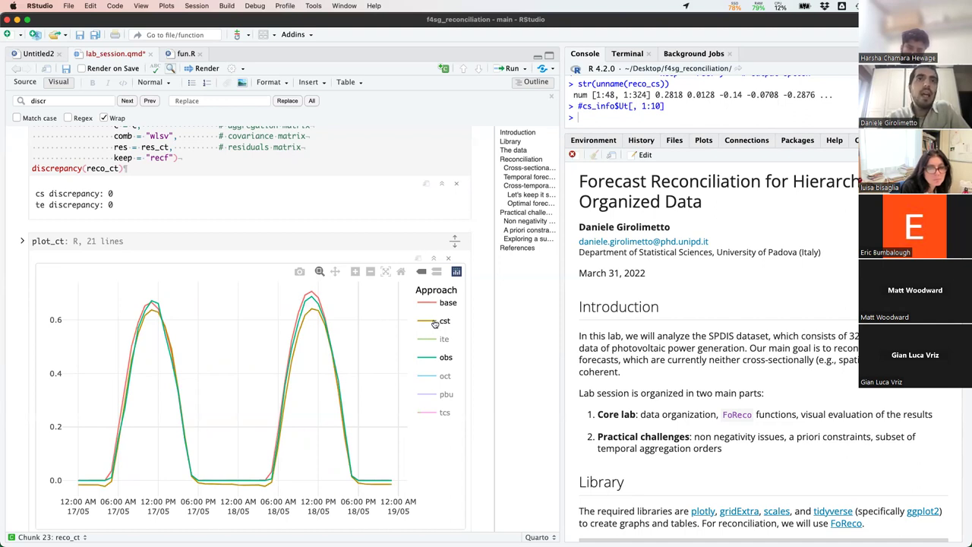
{"action": "left_click", "coordinate": [437, 323]}
{"action": "left_click", "coordinate": [427, 341]}
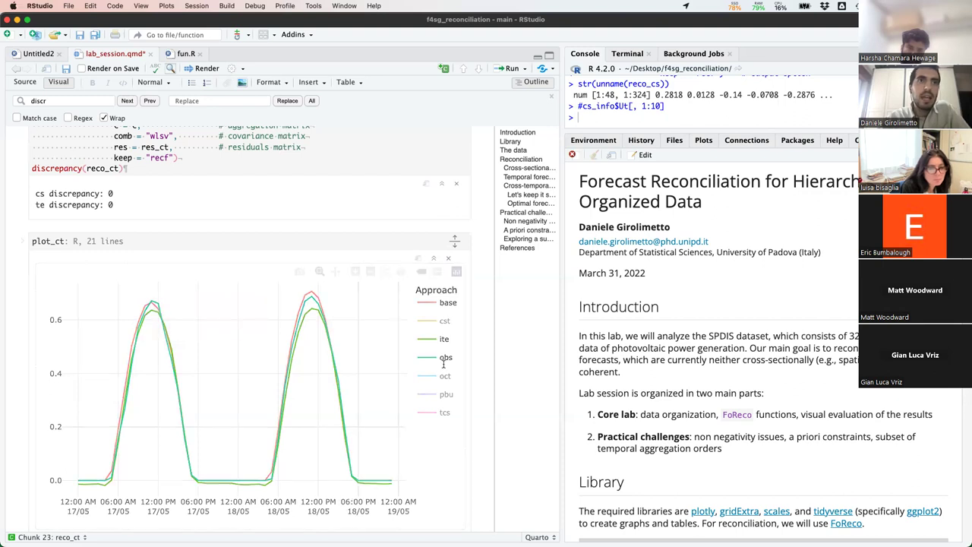
{"action": "left_click", "coordinate": [440, 362]}
{"action": "left_click", "coordinate": [439, 376]}
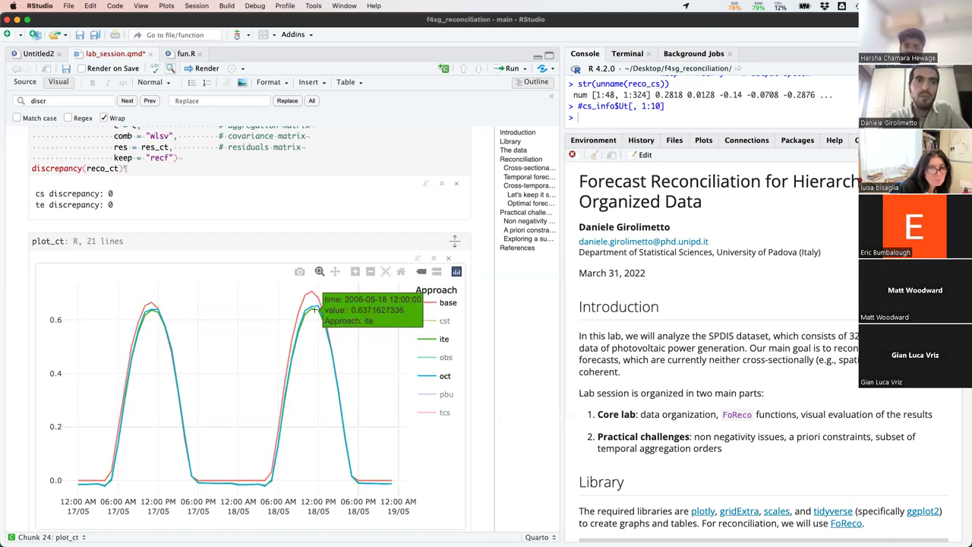
Step: Highlight the oct row and the pbu row in the root mean square error table of score_ct
{"action": "scroll", "coordinate": [314, 308], "scroll_direction": "down", "scroll_amount": 5}
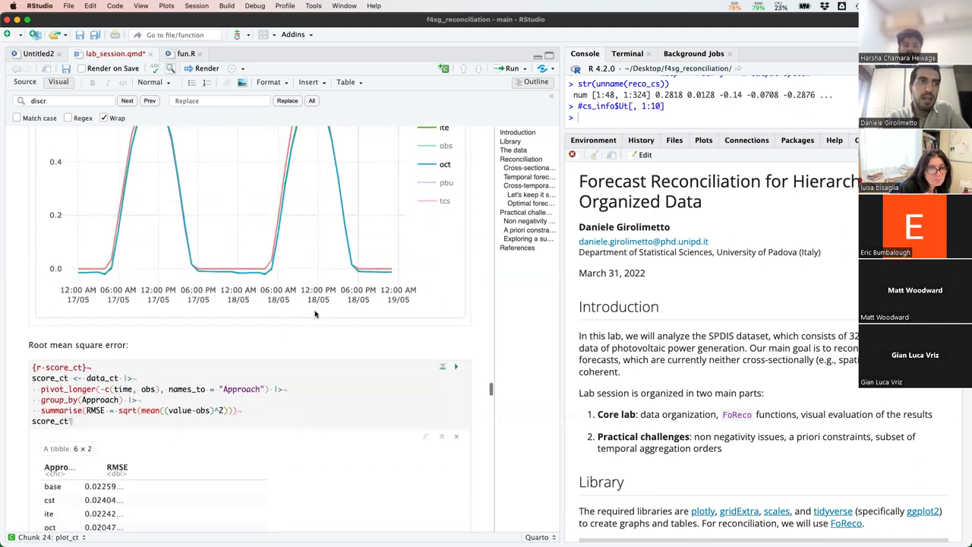
{"action": "scroll", "coordinate": [315, 313], "scroll_direction": "down", "scroll_amount": 4}
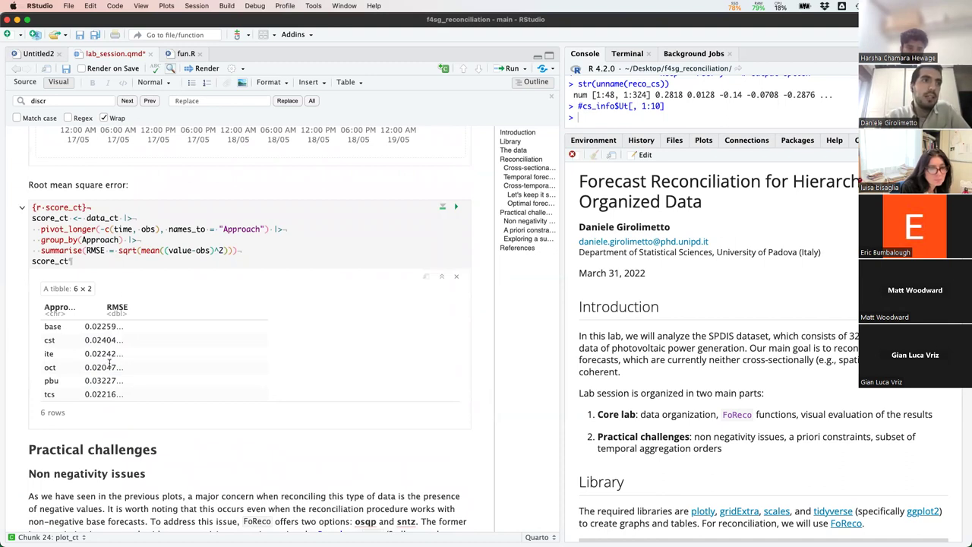
{"action": "left_click_drag", "start_coordinate": [123, 367], "coordinate": [46, 364]}
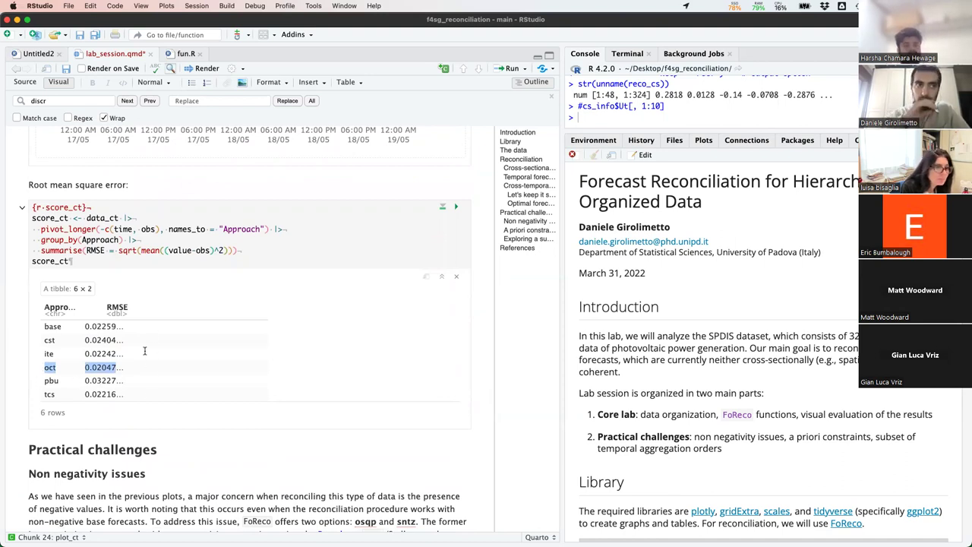
{"action": "left_click_drag", "start_coordinate": [129, 380], "coordinate": [41, 380]}
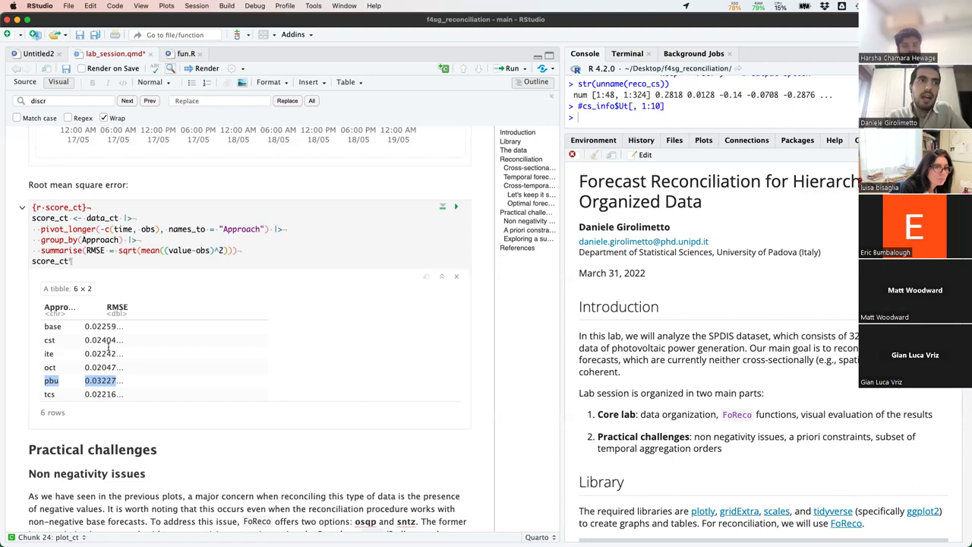
Step: Zoom the plot_ct chart to the band around zero across both days and inspect the oct values there
{"action": "scroll", "coordinate": [103, 386], "scroll_direction": "up", "scroll_amount": 8}
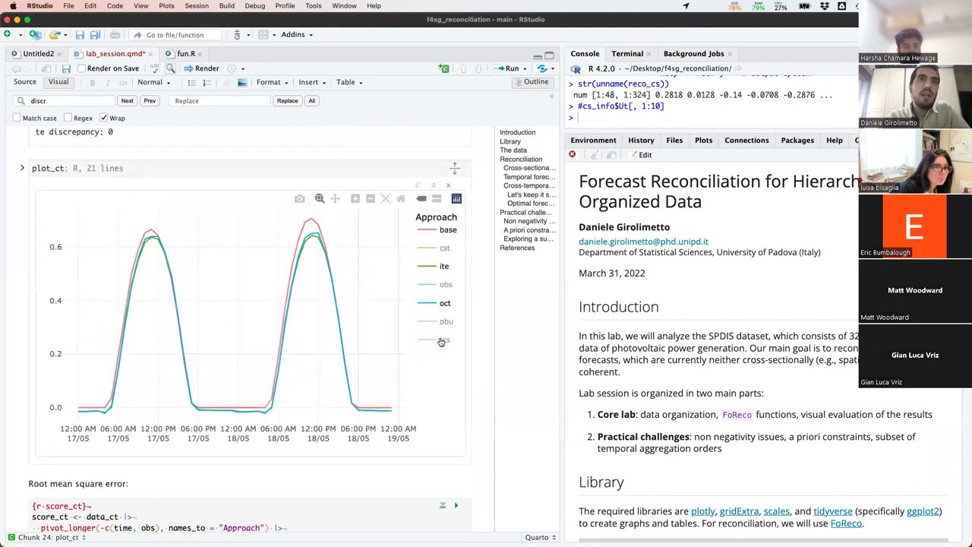
{"action": "mouse_move", "coordinate": [278, 304]}
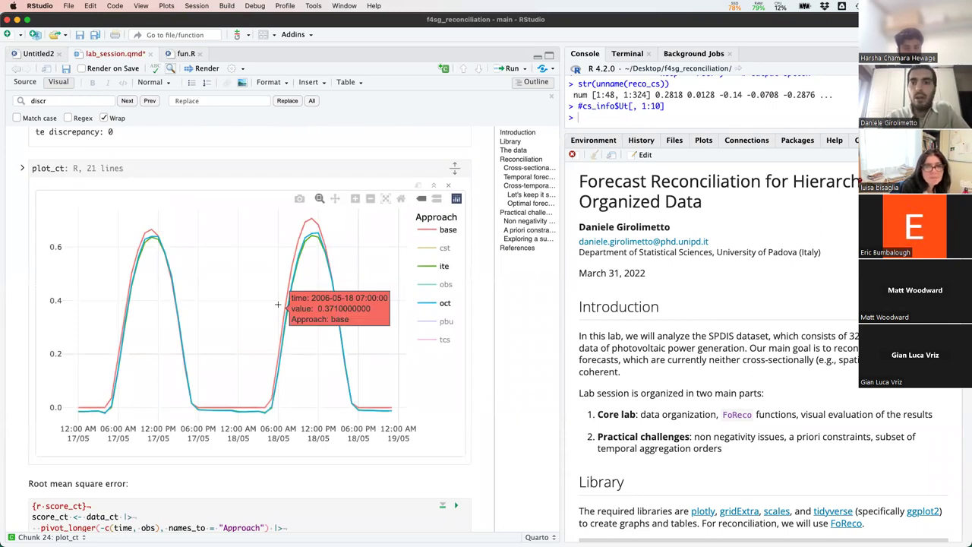
{"action": "mouse_move", "coordinate": [116, 381]}
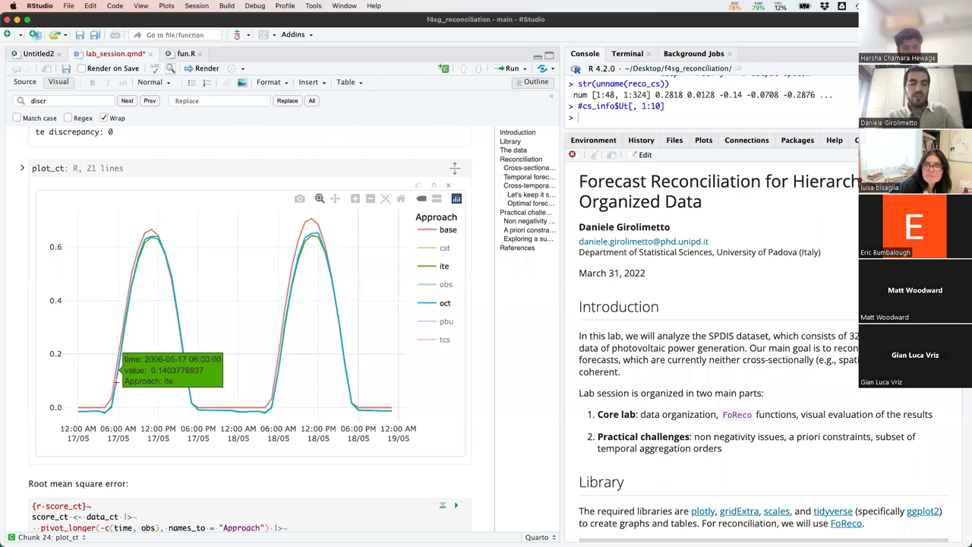
{"action": "left_click_drag", "start_coordinate": [69, 395], "coordinate": [400, 447]}
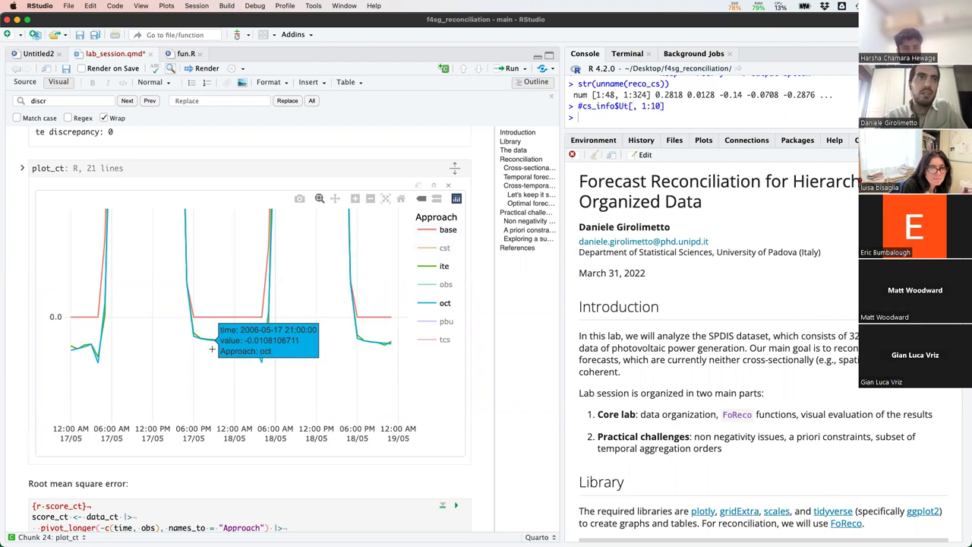
{"action": "scroll", "coordinate": [212, 348], "scroll_direction": "down", "scroll_amount": 1}
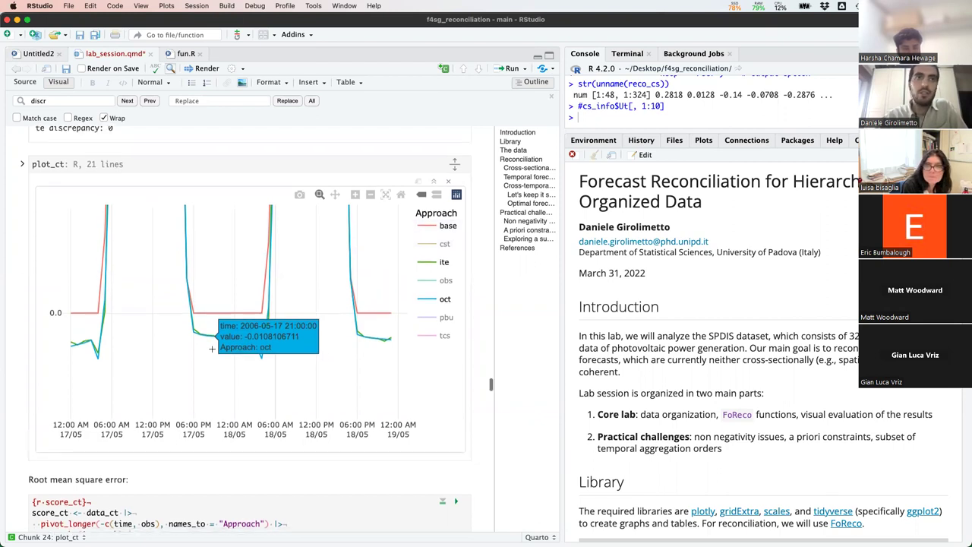
Step: Go to the Practical challenges section, then return to the zoomed plot_ct chart and inspect the base series near zero
{"action": "left_click", "coordinate": [523, 214]}
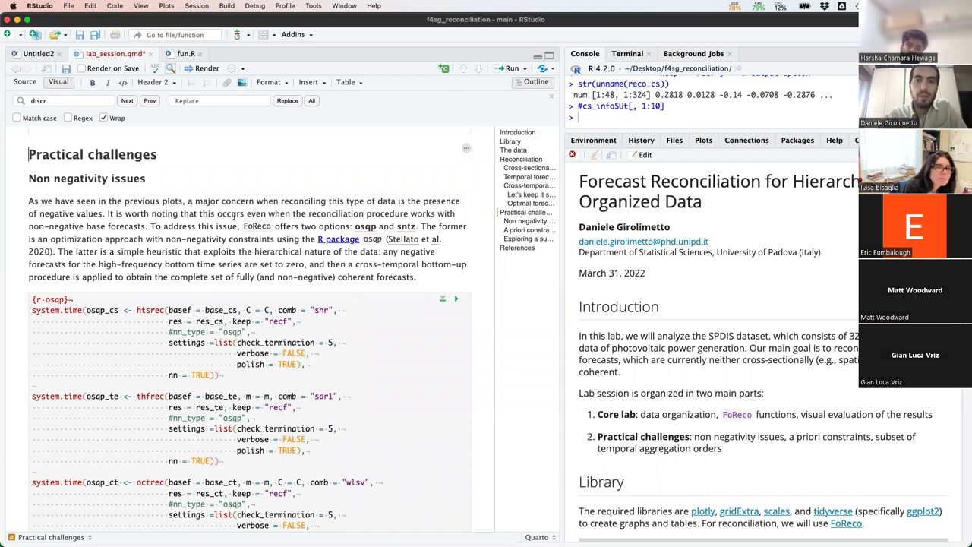
{"action": "scroll", "coordinate": [234, 216], "scroll_direction": "up", "scroll_amount": 10}
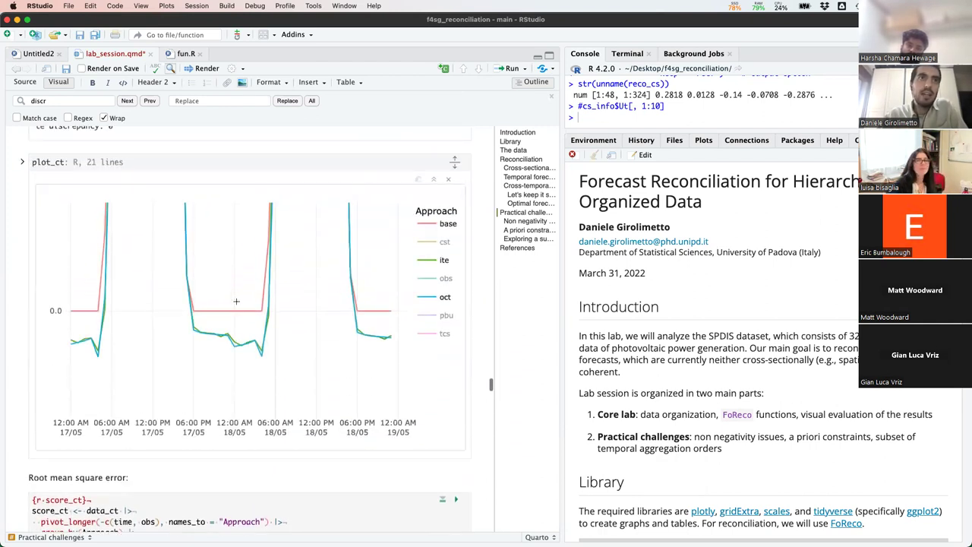
{"action": "mouse_move", "coordinate": [199, 311]}
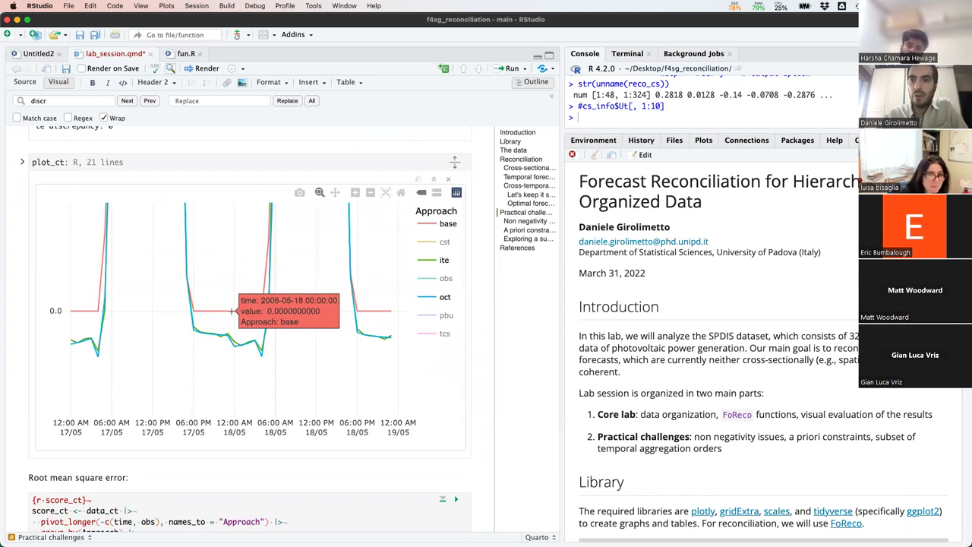
Step: Review the Non negativity issues text and the osqp chunk's htsrec, thfrec and octrec calls with their output
{"action": "scroll", "coordinate": [232, 311], "scroll_direction": "down", "scroll_amount": 10}
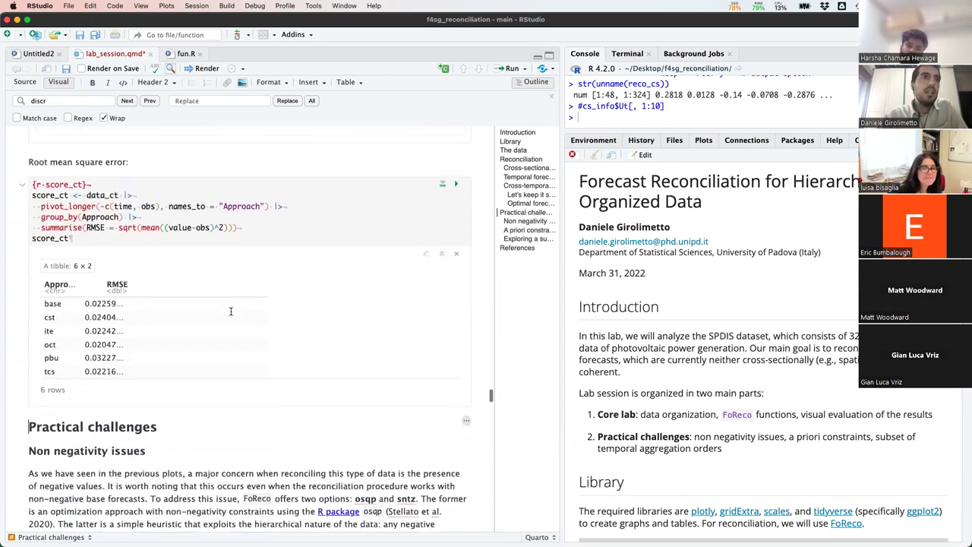
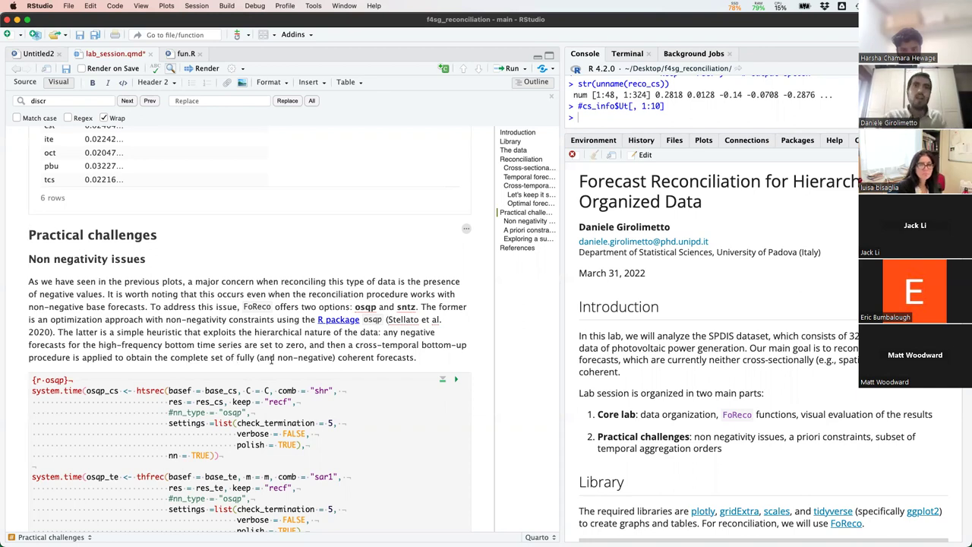
{"action": "scroll", "coordinate": [271, 360], "scroll_direction": "down", "scroll_amount": 5}
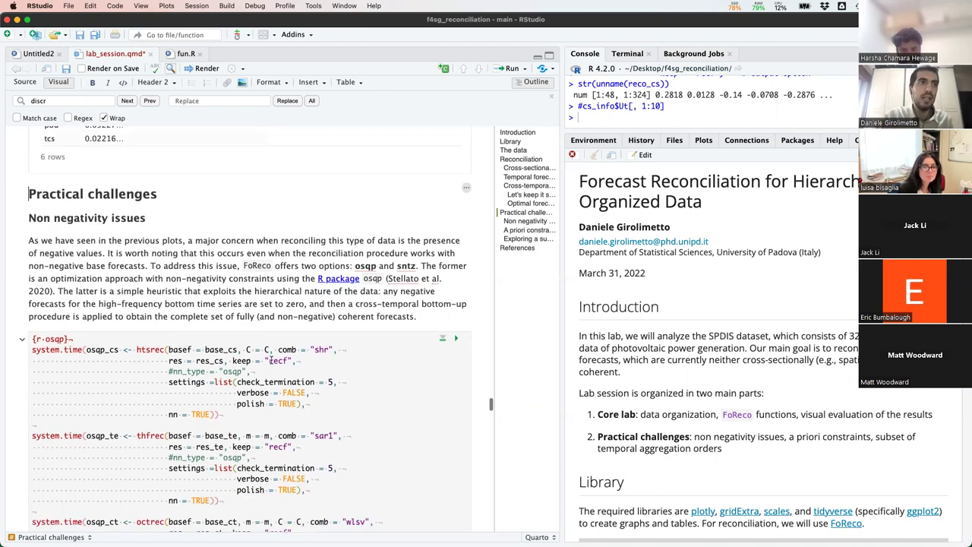
{"action": "scroll", "coordinate": [271, 360], "scroll_direction": "down", "scroll_amount": 2}
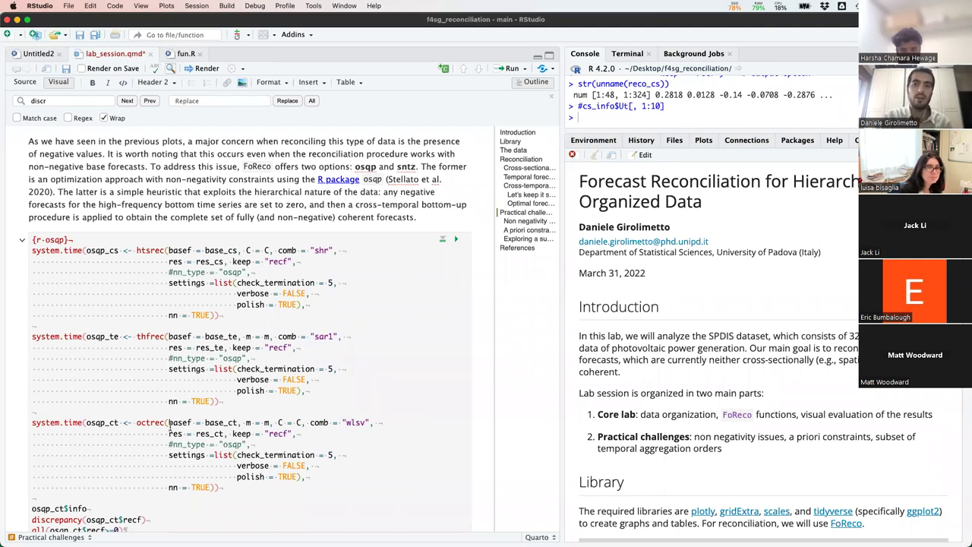
{"action": "scroll", "coordinate": [153, 431], "scroll_direction": "down", "scroll_amount": 4}
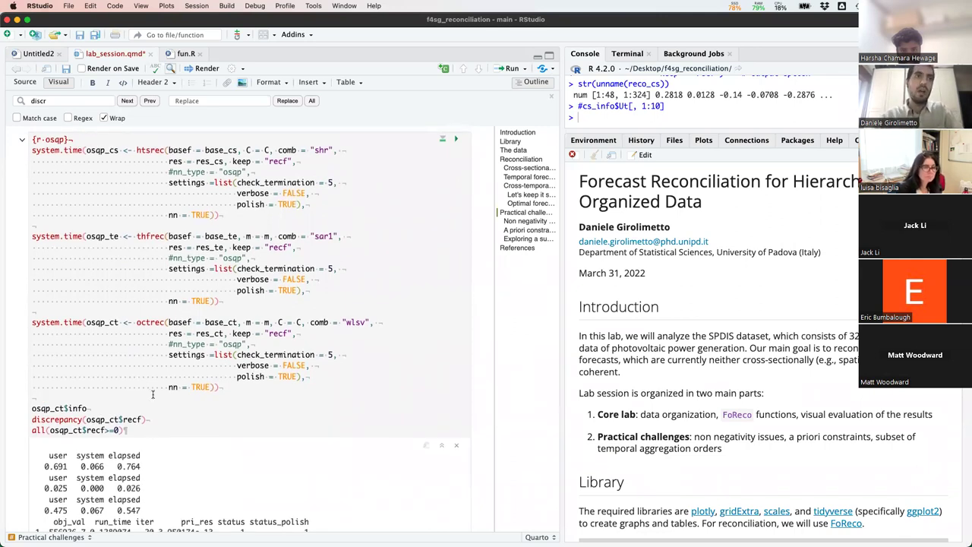
{"action": "scroll", "coordinate": [135, 409], "scroll_direction": "down", "scroll_amount": 2}
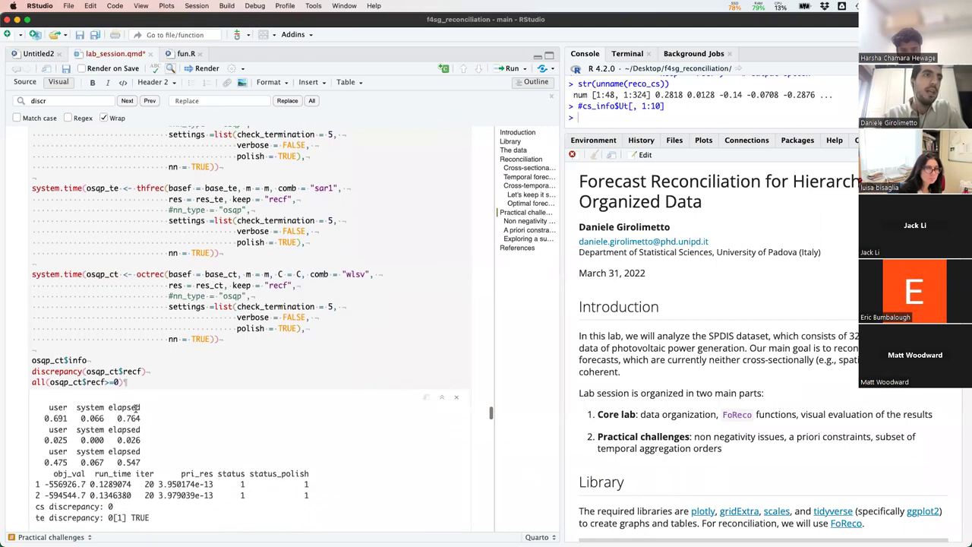
{"action": "scroll", "coordinate": [135, 408], "scroll_direction": "down", "scroll_amount": 1}
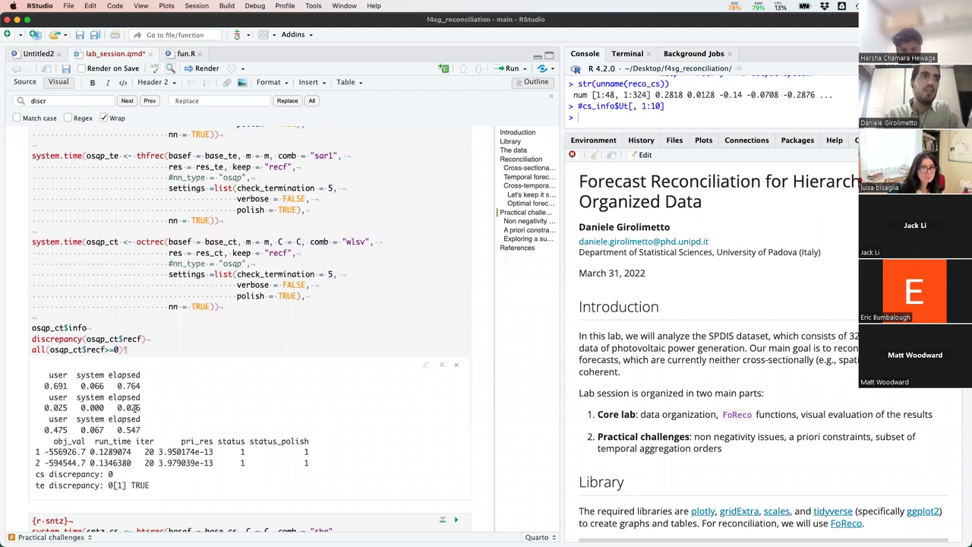
{"action": "left_click", "coordinate": [96, 328]}
{"action": "left_click", "coordinate": [23, 328], "text": "shift"}
{"action": "type", "text": "x"}
{"action": "key", "text": "ctrl+z"}
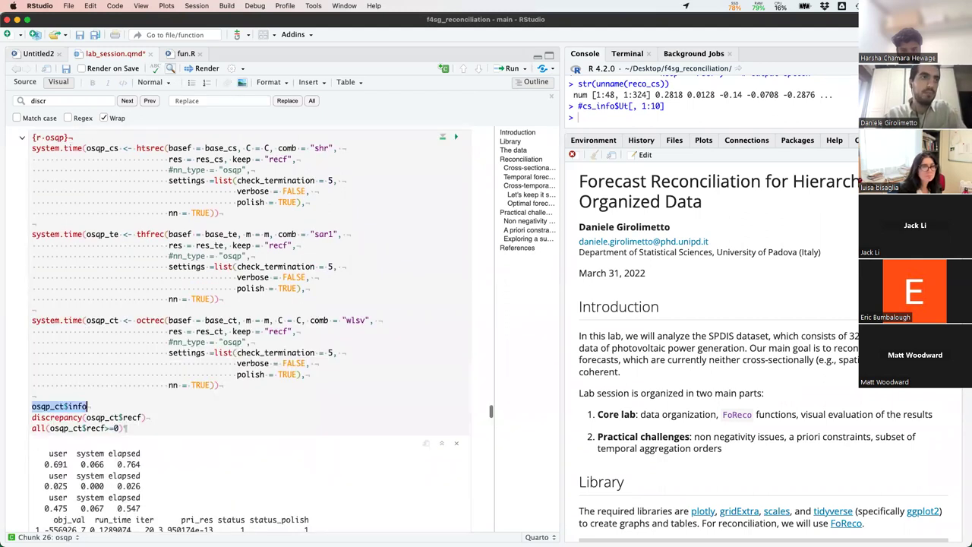
Step: Run only the osqp_ct$info line of the osqp chunk
{"action": "left_click", "coordinate": [99, 405]}
{"action": "key", "text": "shift+Home"}
{"action": "key", "text": "ctrl+Return"}
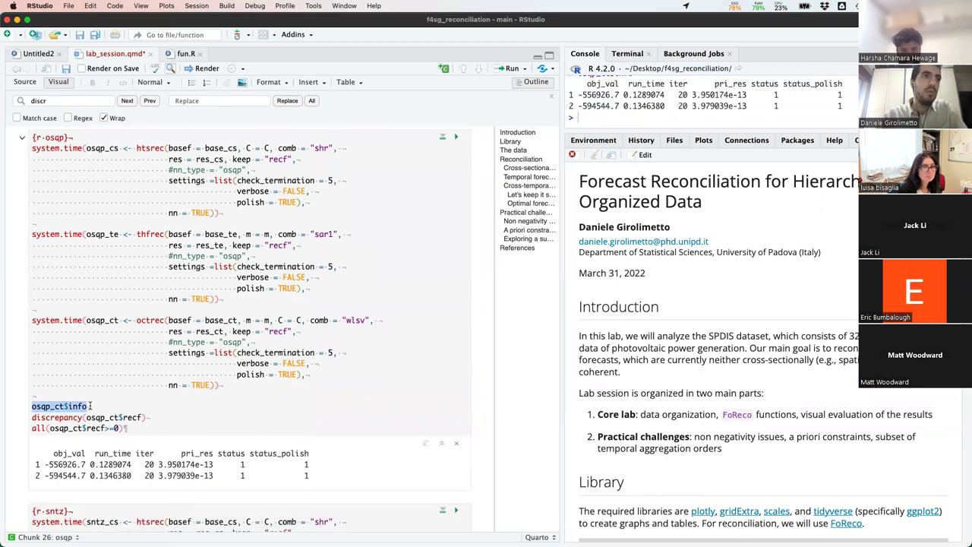
Step: Highlight the whole osqp_ct$info output table, followed by the pri_res value in its first row
{"action": "scroll", "coordinate": [165, 368], "scroll_direction": "down", "scroll_amount": 2}
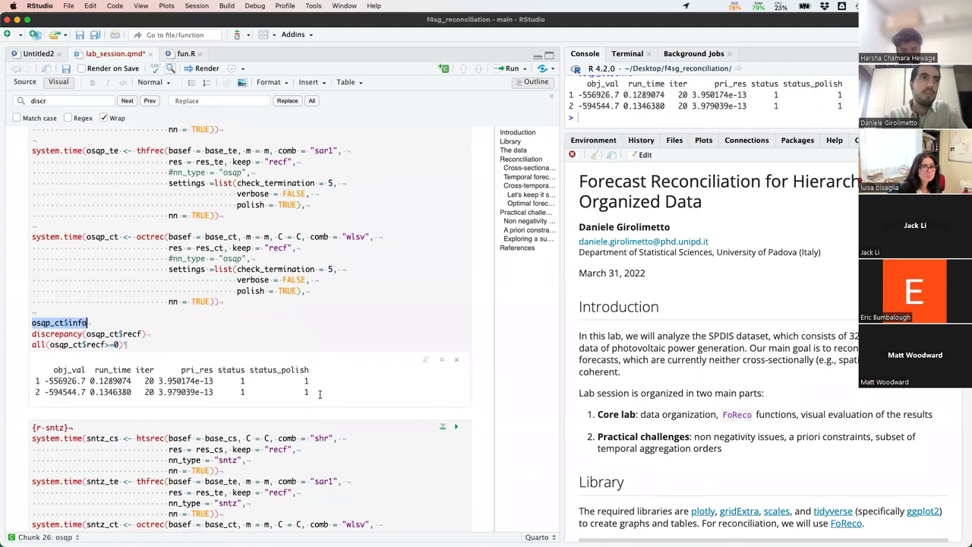
{"action": "left_click_drag", "start_coordinate": [311, 392], "coordinate": [31, 372]}
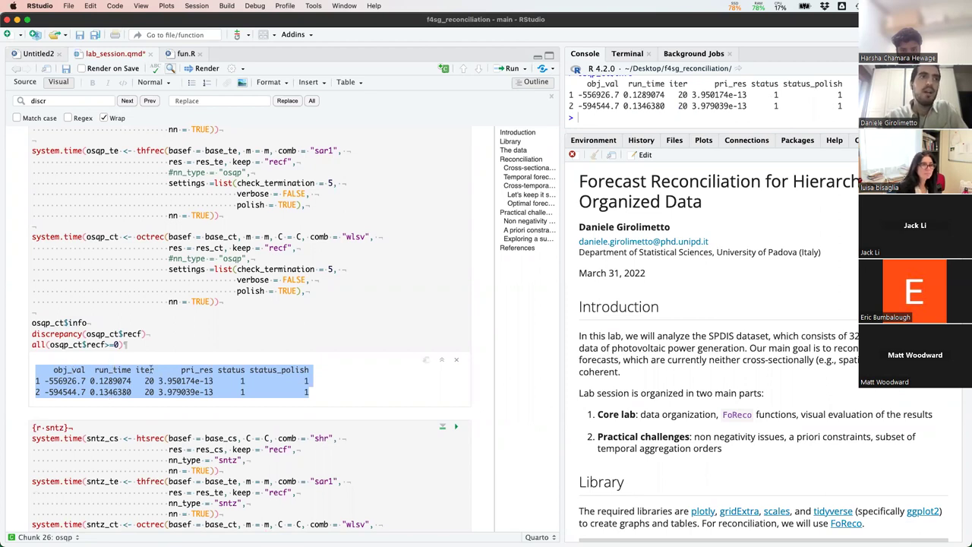
{"action": "left_click_drag", "start_coordinate": [158, 379], "coordinate": [214, 381]}
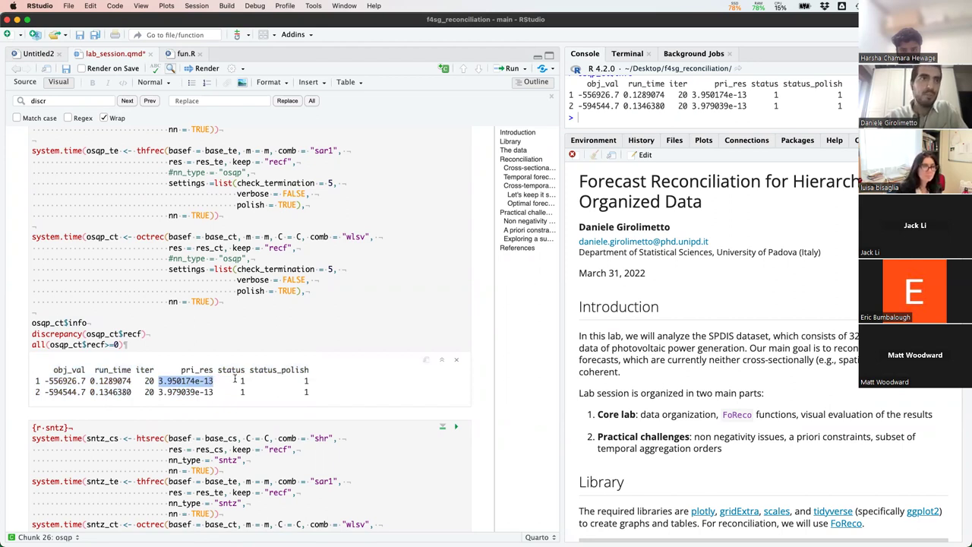
Step: Highlight the nn_type = "sntz" argument in the sntz chunk's htsrec call, followed by its nn = TRUE argument
{"action": "scroll", "coordinate": [236, 380], "scroll_direction": "down", "scroll_amount": 5}
{"action": "scroll", "coordinate": [235, 380], "scroll_direction": "down", "scroll_amount": 2}
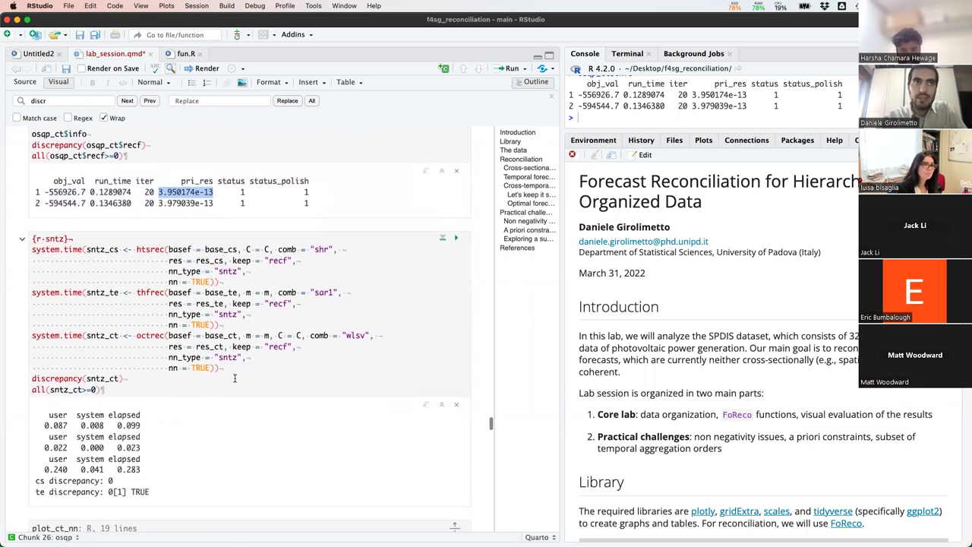
{"action": "scroll", "coordinate": [235, 377], "scroll_direction": "up", "scroll_amount": 4}
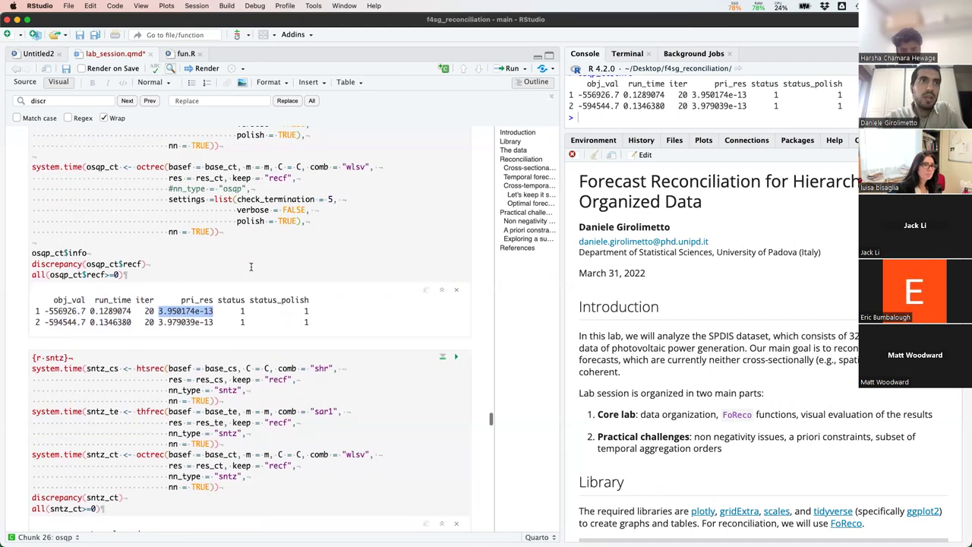
{"action": "scroll", "coordinate": [250, 267], "scroll_direction": "down", "scroll_amount": 1}
{"action": "left_click_drag", "start_coordinate": [246, 375], "coordinate": [167, 375]}
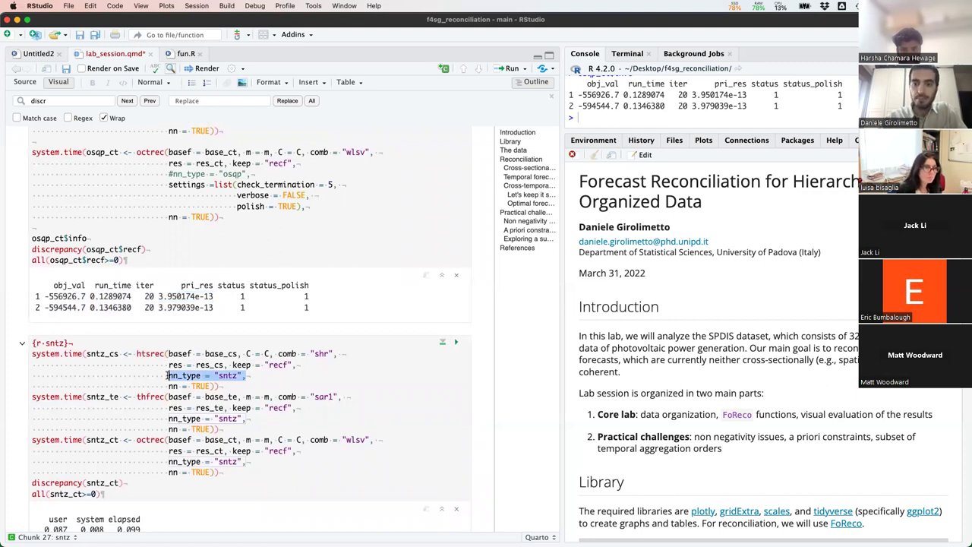
{"action": "scroll", "coordinate": [168, 375], "scroll_direction": "down", "scroll_amount": 1}
{"action": "left_click_drag", "start_coordinate": [168, 370], "coordinate": [210, 369]}
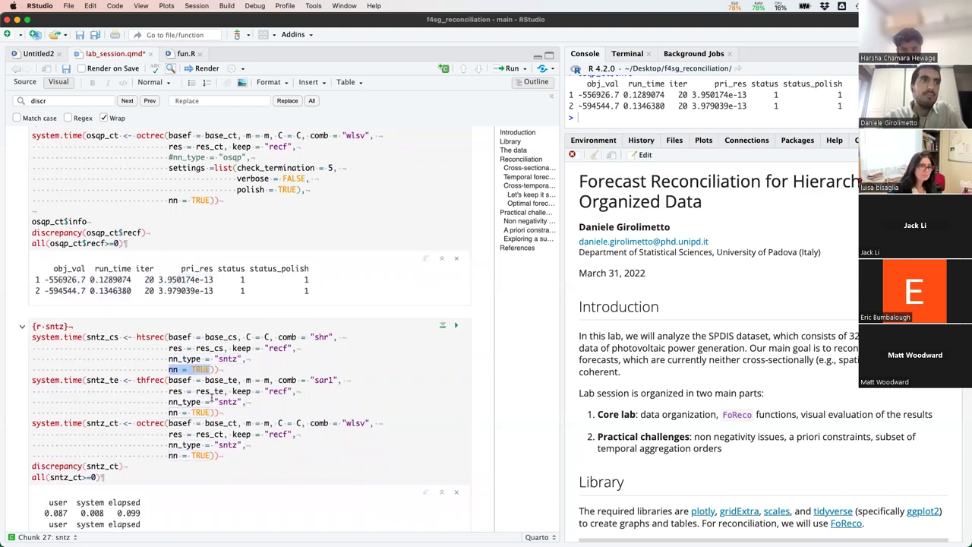
Step: Run the entire osqp chunk again and bring its output into view
{"action": "scroll", "coordinate": [211, 395], "scroll_direction": "down", "scroll_amount": 3}
{"action": "scroll", "coordinate": [212, 394], "scroll_direction": "up", "scroll_amount": 2}
{"action": "scroll", "coordinate": [211, 394], "scroll_direction": "up", "scroll_amount": 5}
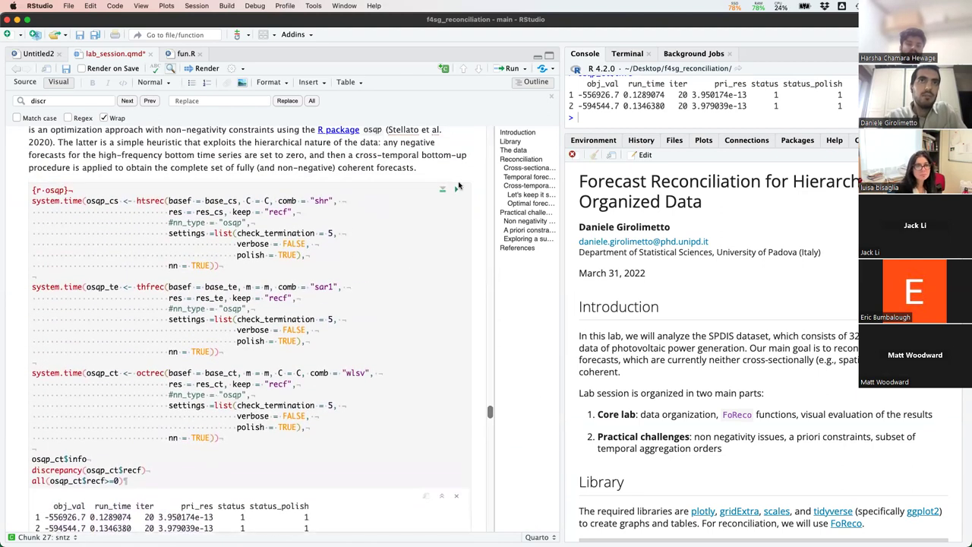
{"action": "left_click", "coordinate": [456, 188]}
{"action": "scroll", "coordinate": [373, 322], "scroll_direction": "down", "scroll_amount": 3}
{"action": "scroll", "coordinate": [373, 322], "scroll_direction": "down", "scroll_amount": 5}
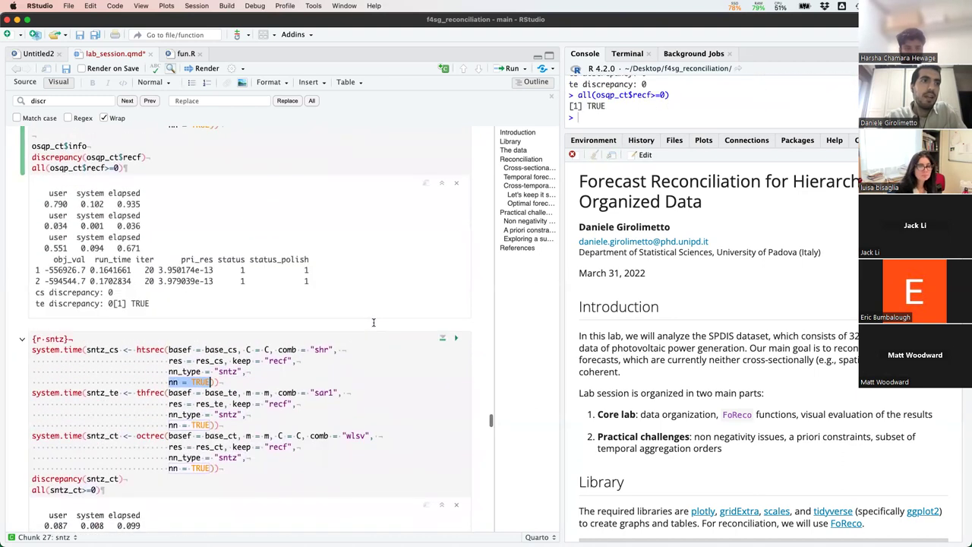
Step: Highlight the first timing row in the osqp output and compare the osqp timings with those of the sntz chunk
{"action": "scroll", "coordinate": [373, 322], "scroll_direction": "down", "scroll_amount": 1}
{"action": "left_click_drag", "start_coordinate": [140, 173], "coordinate": [40, 173]}
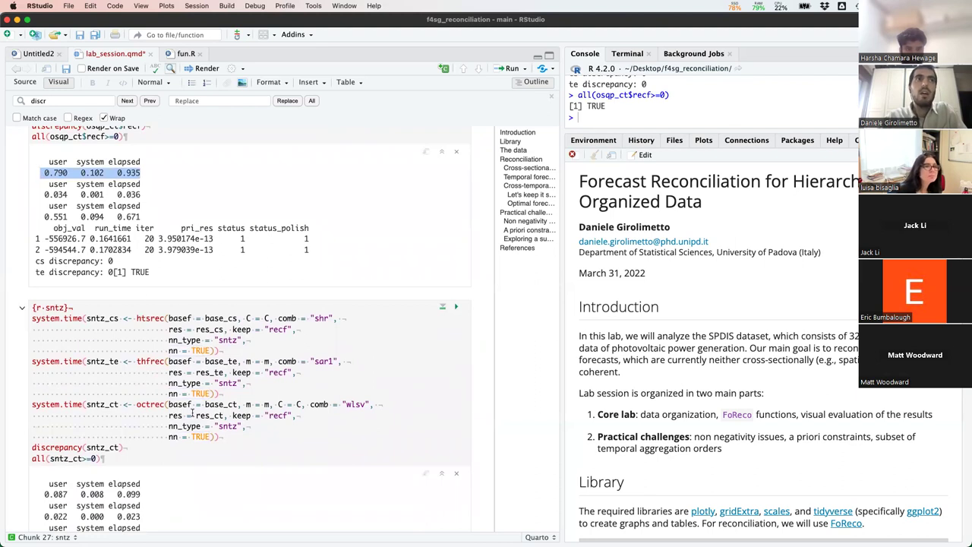
{"action": "scroll", "coordinate": [192, 411], "scroll_direction": "down", "scroll_amount": 2}
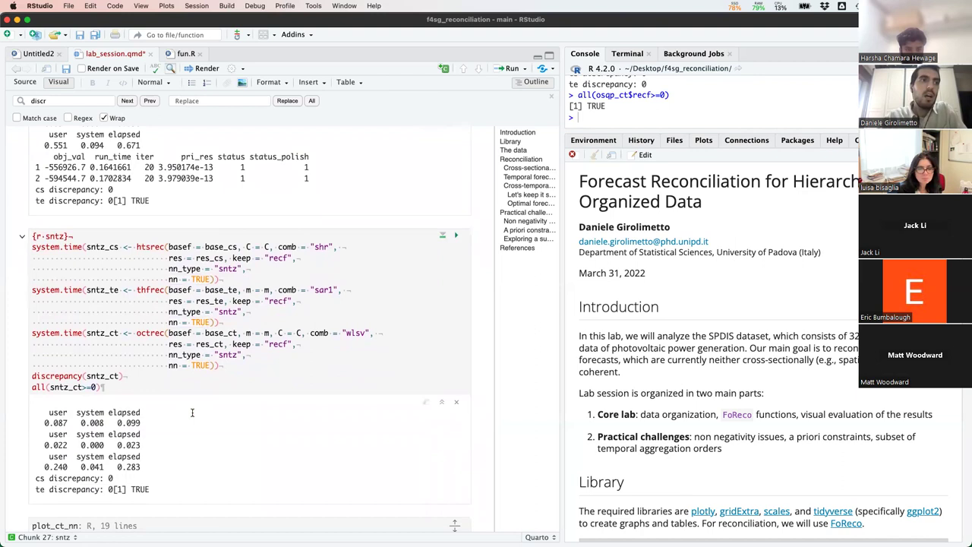
{"action": "scroll", "coordinate": [192, 413], "scroll_direction": "up", "scroll_amount": 1}
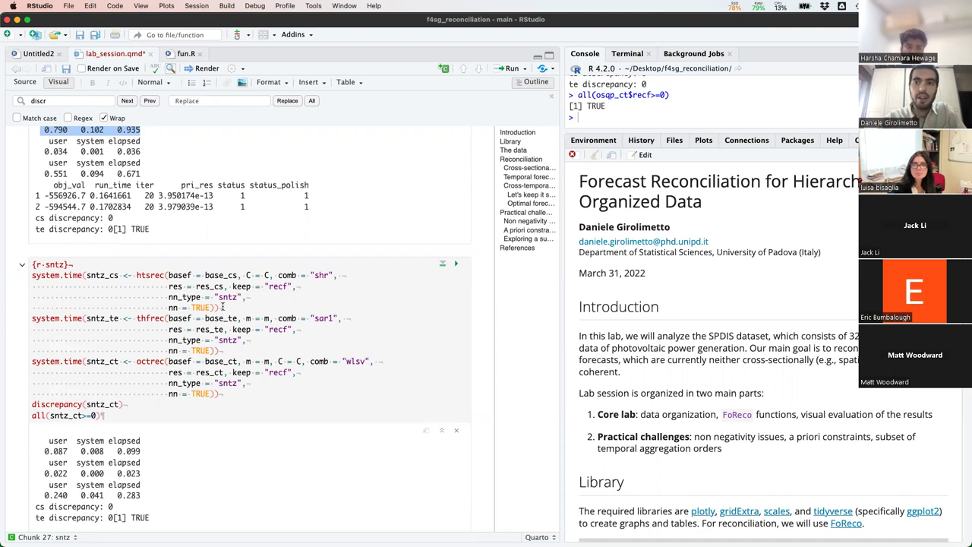
Step: Limit the plot_ct_nn chart to the obs and base series
{"action": "scroll", "coordinate": [223, 306], "scroll_direction": "down", "scroll_amount": 10}
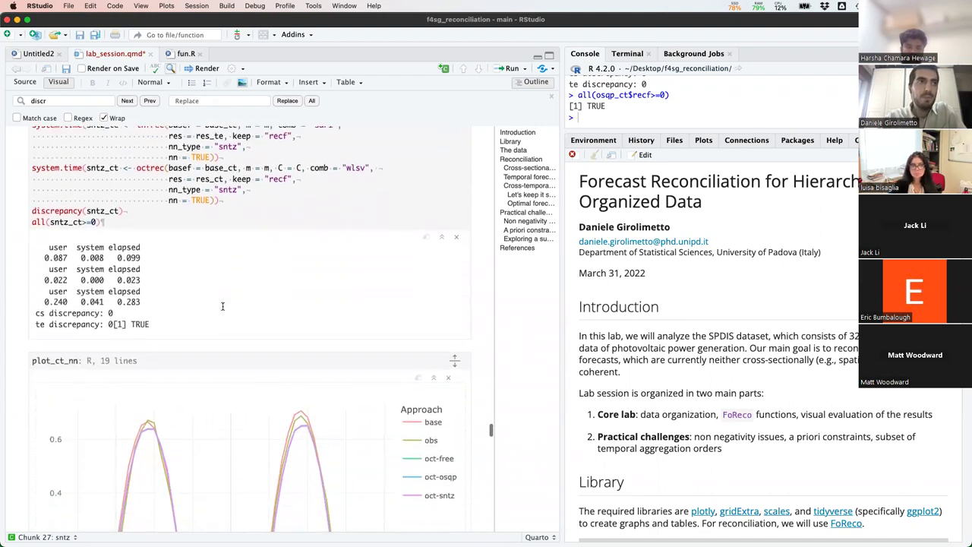
{"action": "scroll", "coordinate": [223, 306], "scroll_direction": "down", "scroll_amount": 1}
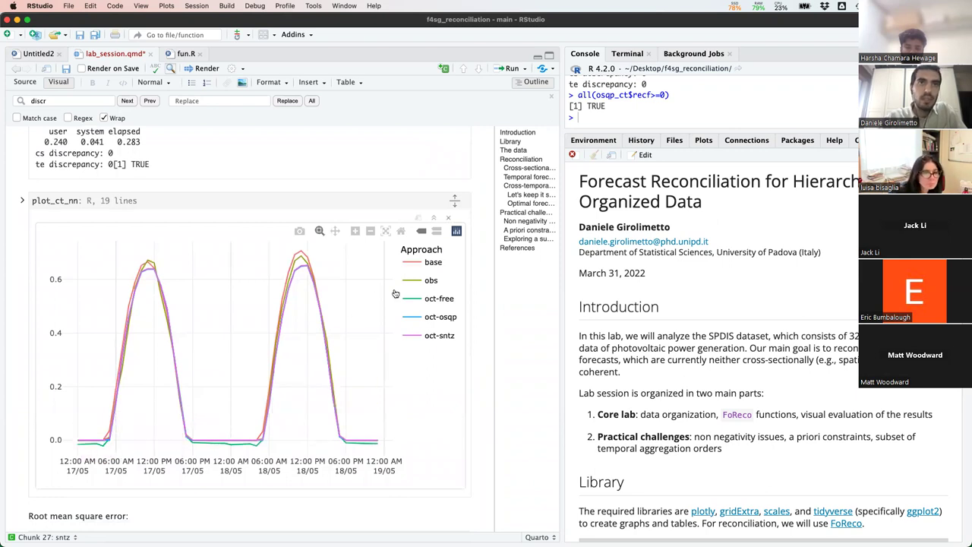
{"action": "left_click", "coordinate": [430, 281]}
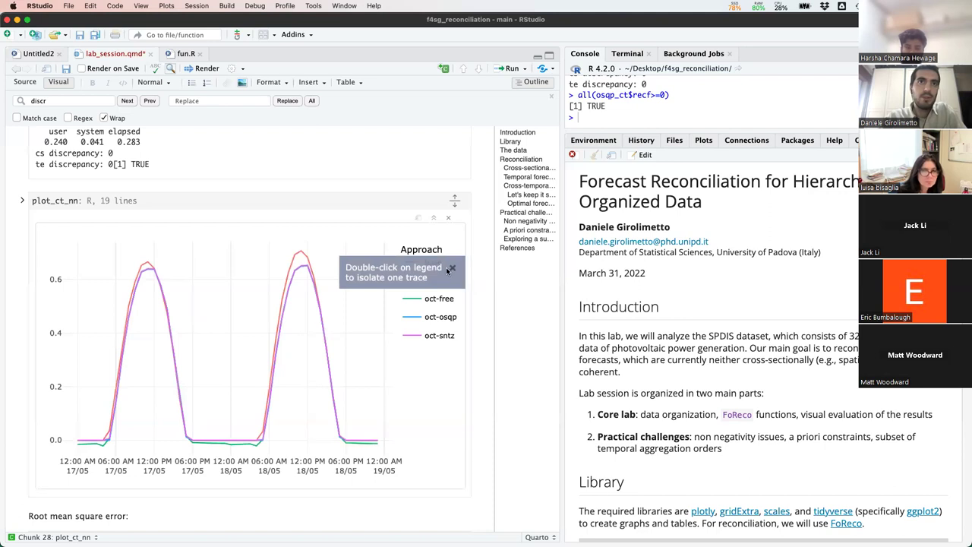
{"action": "left_click", "coordinate": [416, 283]}
{"action": "left_click", "coordinate": [416, 282]}
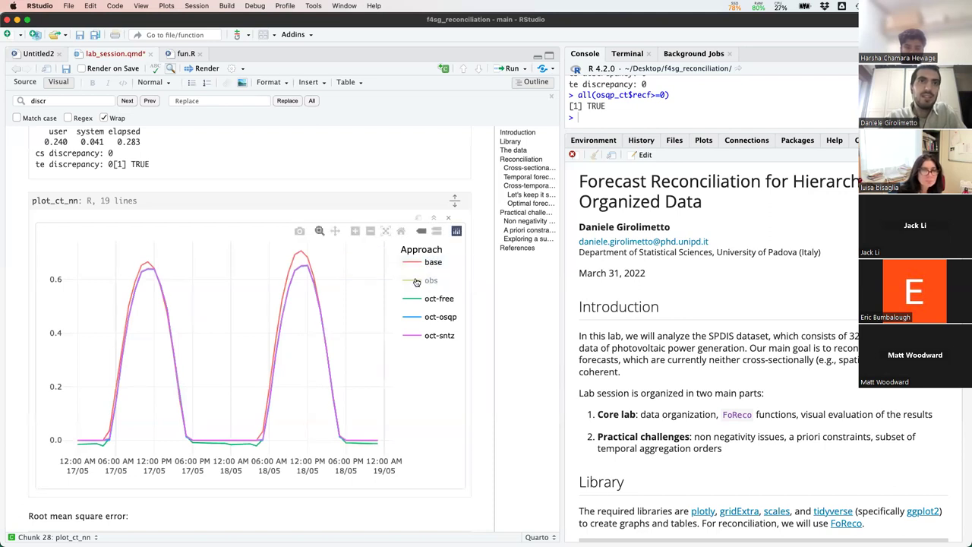
{"action": "double_click", "coordinate": [416, 281]}
{"action": "left_click", "coordinate": [426, 262]}
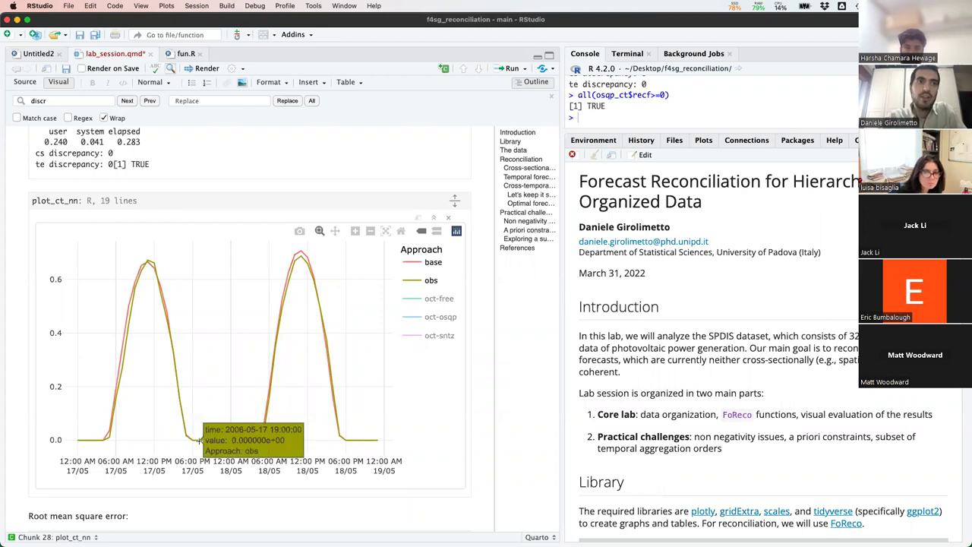
Step: Add oct-free to the plot_ct_nn chart to inspect its night-time values, then replace it with oct-osqp and oct-sntz
{"action": "left_click", "coordinate": [425, 301]}
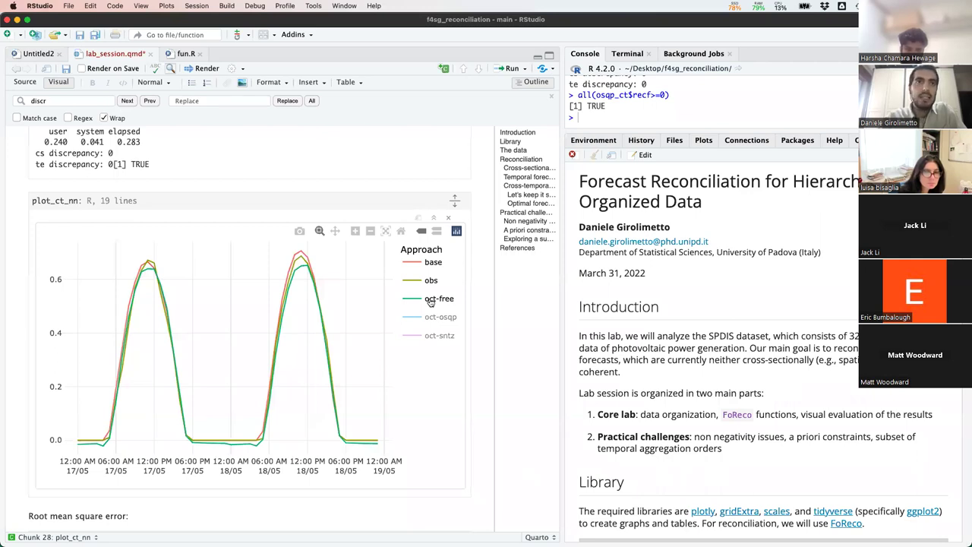
{"action": "mouse_move", "coordinate": [228, 446]}
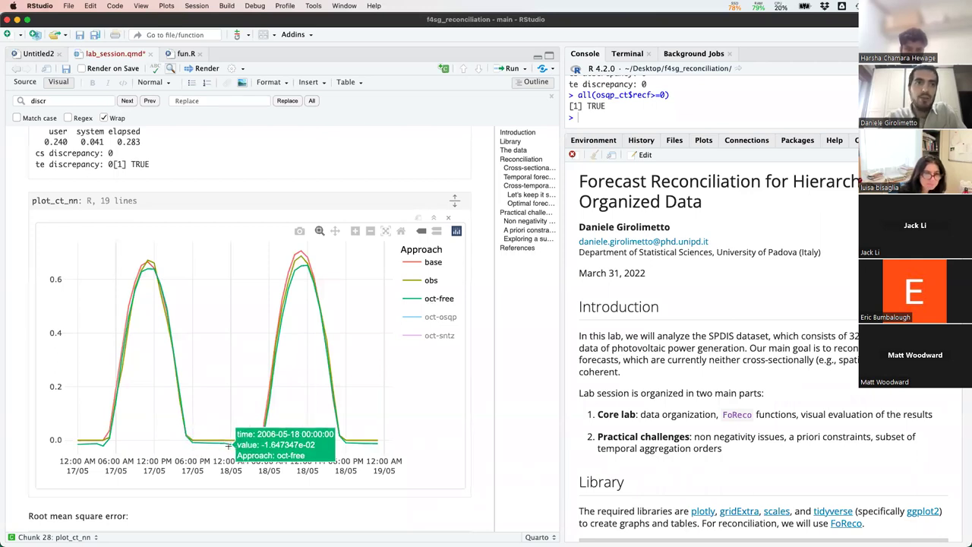
{"action": "left_click", "coordinate": [430, 317]}
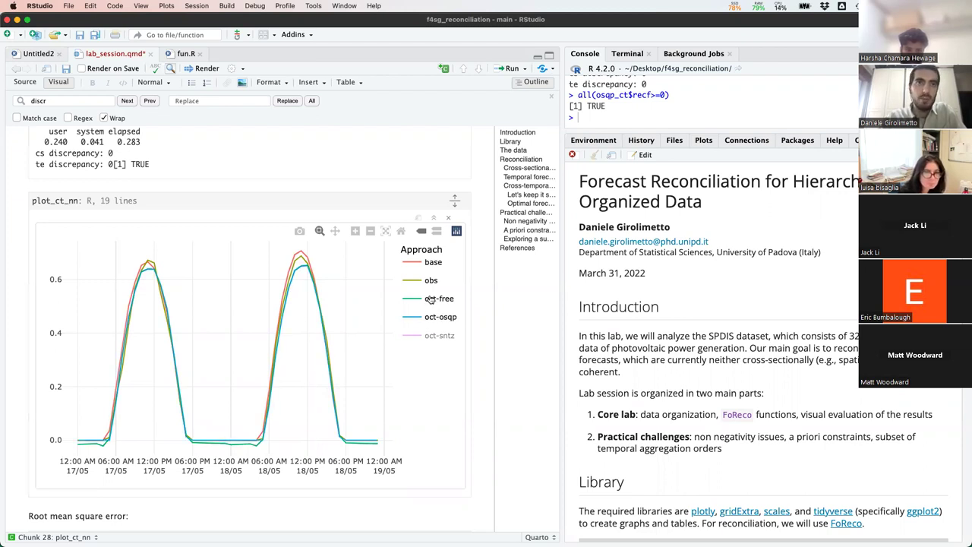
{"action": "left_click", "coordinate": [430, 299]}
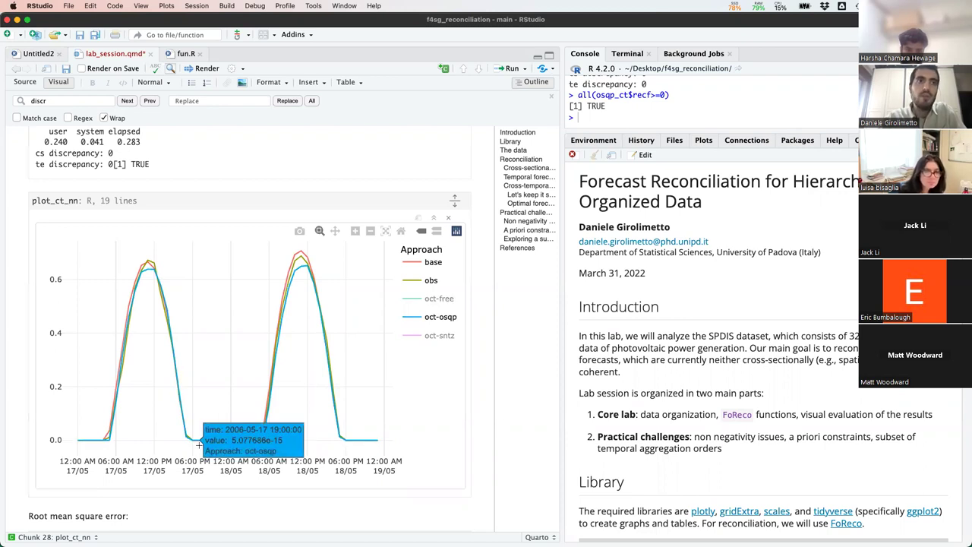
{"action": "left_click", "coordinate": [430, 338]}
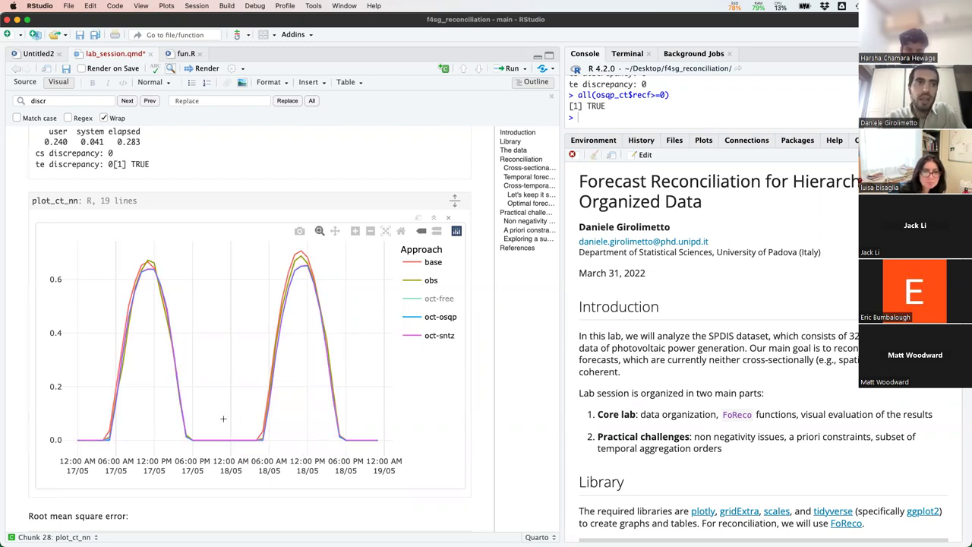
{"action": "mouse_move", "coordinate": [195, 438]}
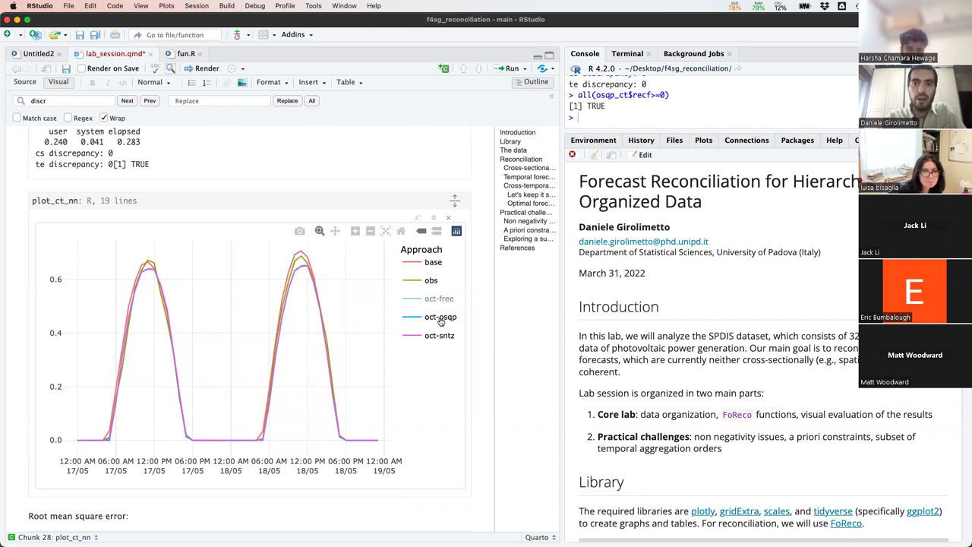
Step: Go to the Root mean square error table of the score_nn chunk and highlight its oct-sntz row
{"action": "scroll", "coordinate": [381, 358], "scroll_direction": "down", "scroll_amount": 6}
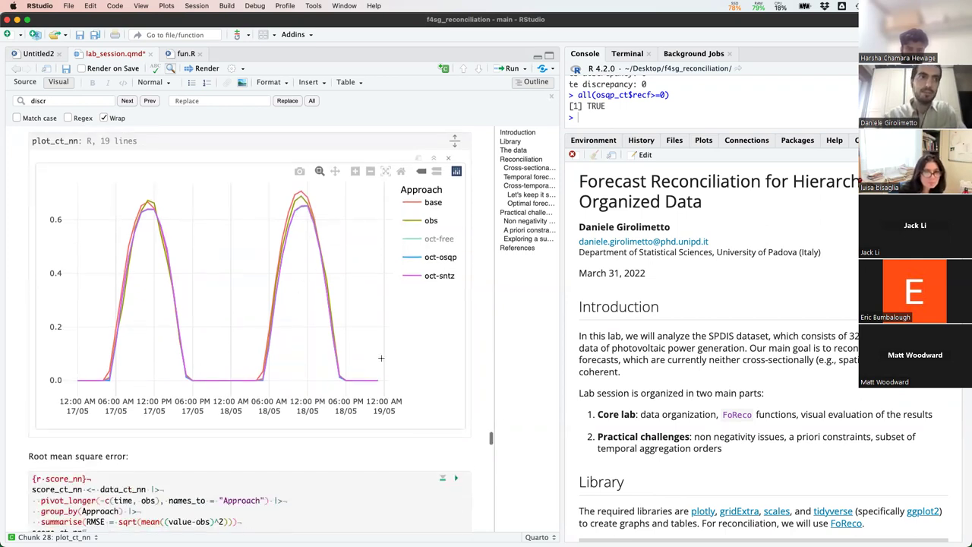
{"action": "scroll", "coordinate": [382, 358], "scroll_direction": "down", "scroll_amount": 1}
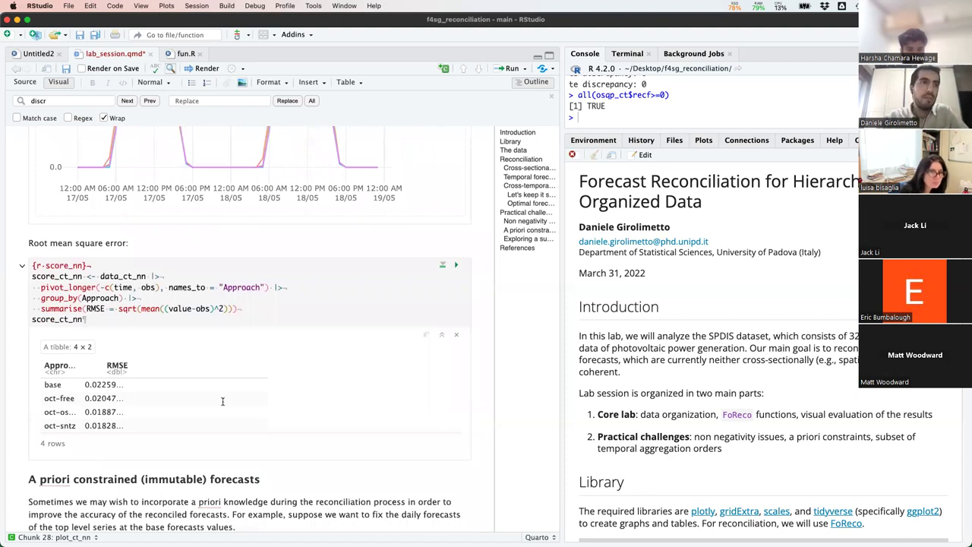
{"action": "left_click_drag", "start_coordinate": [123, 426], "coordinate": [45, 426]}
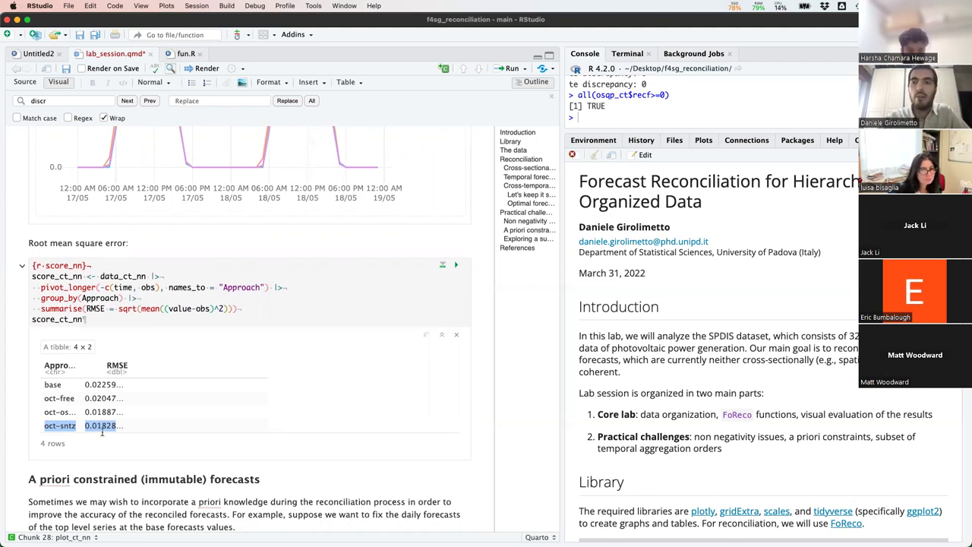
Step: Review the A priori constrained (immutable) forecasts section and highlight the base_ct[1,1:2] expression and its output values
{"action": "scroll", "coordinate": [101, 431], "scroll_direction": "down", "scroll_amount": 5}
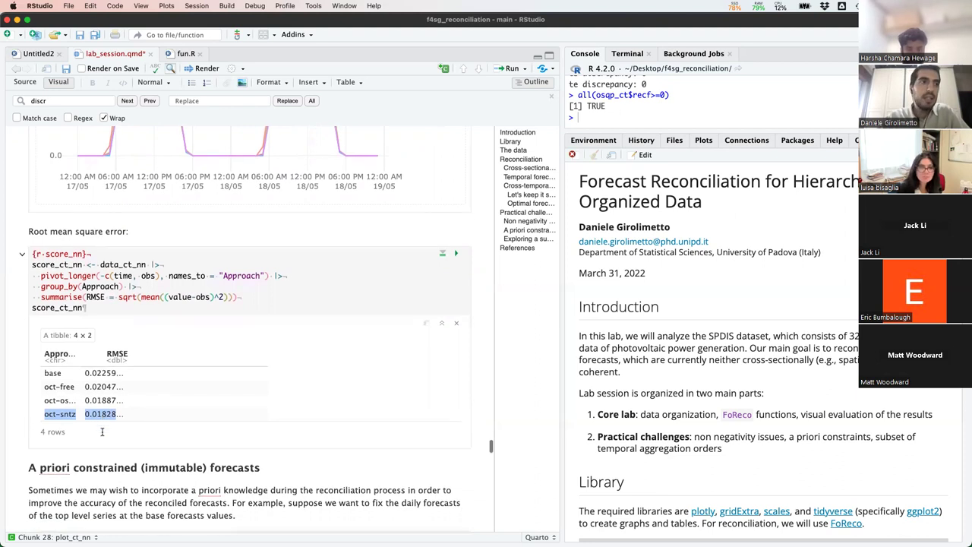
{"action": "scroll", "coordinate": [102, 432], "scroll_direction": "down", "scroll_amount": 2}
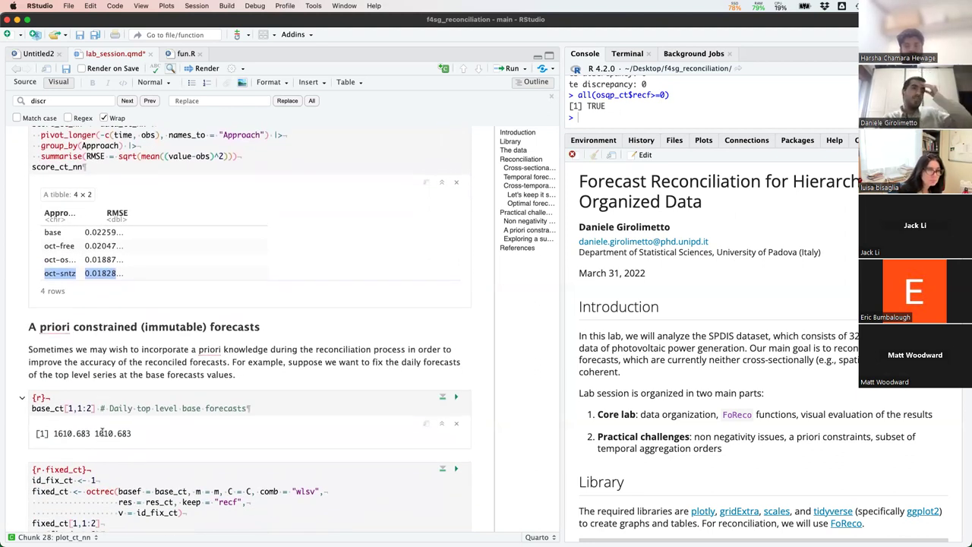
{"action": "scroll", "coordinate": [102, 431], "scroll_direction": "down", "scroll_amount": 1}
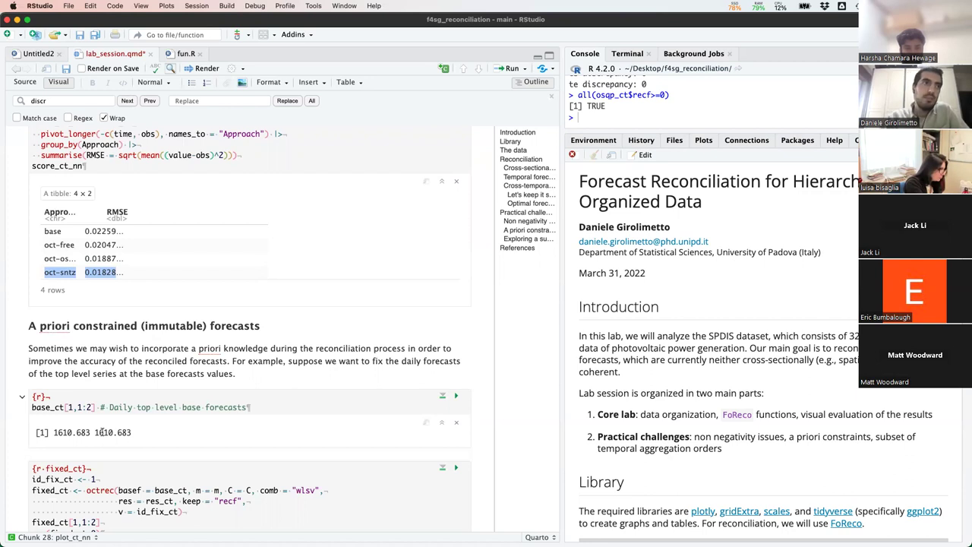
{"action": "scroll", "coordinate": [102, 432], "scroll_direction": "down", "scroll_amount": 5}
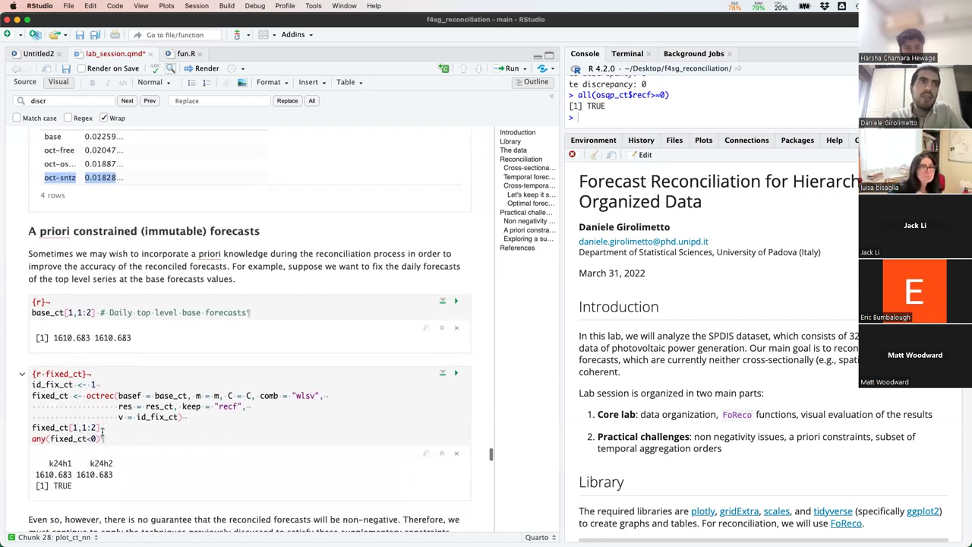
{"action": "scroll", "coordinate": [102, 431], "scroll_direction": "down", "scroll_amount": 1}
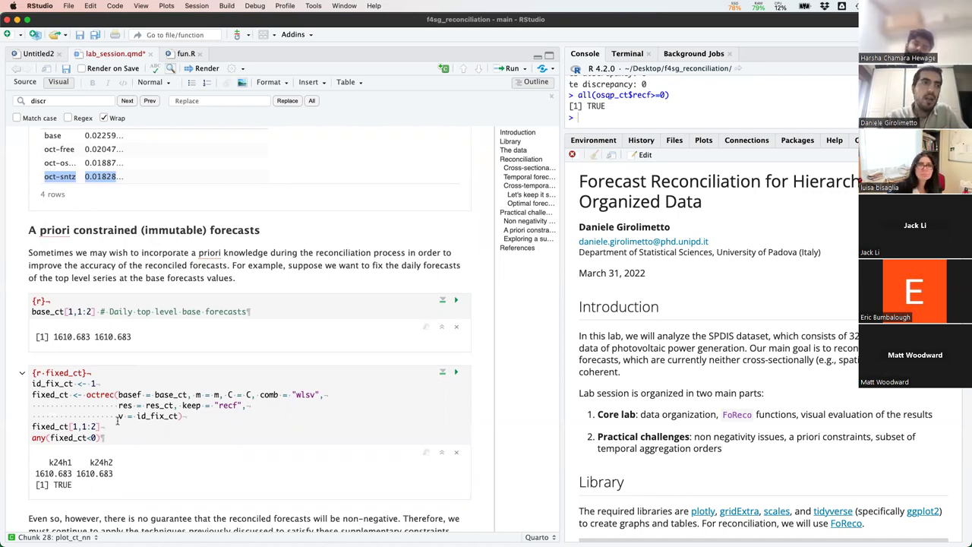
{"action": "scroll", "coordinate": [271, 326], "scroll_direction": "down", "scroll_amount": 1}
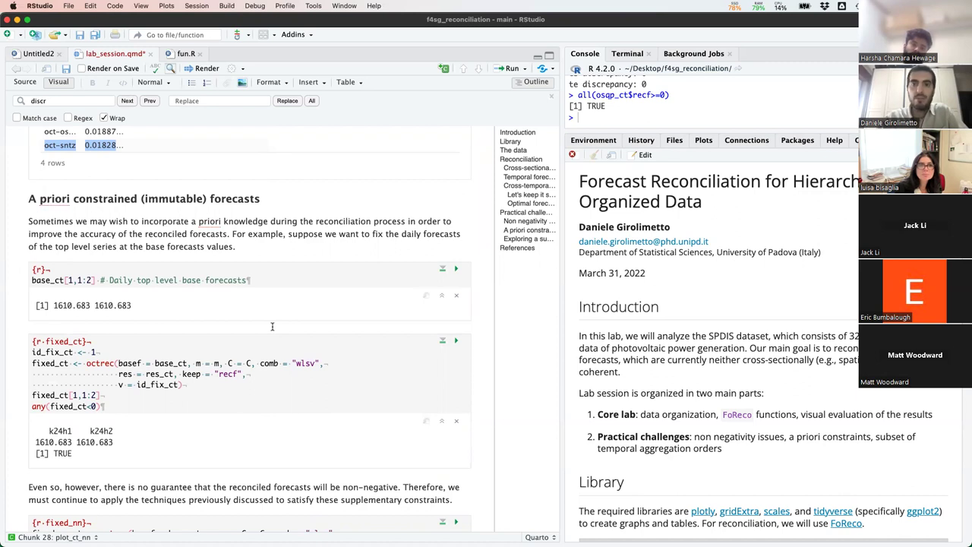
{"action": "left_click_drag", "start_coordinate": [92, 281], "coordinate": [25, 279]}
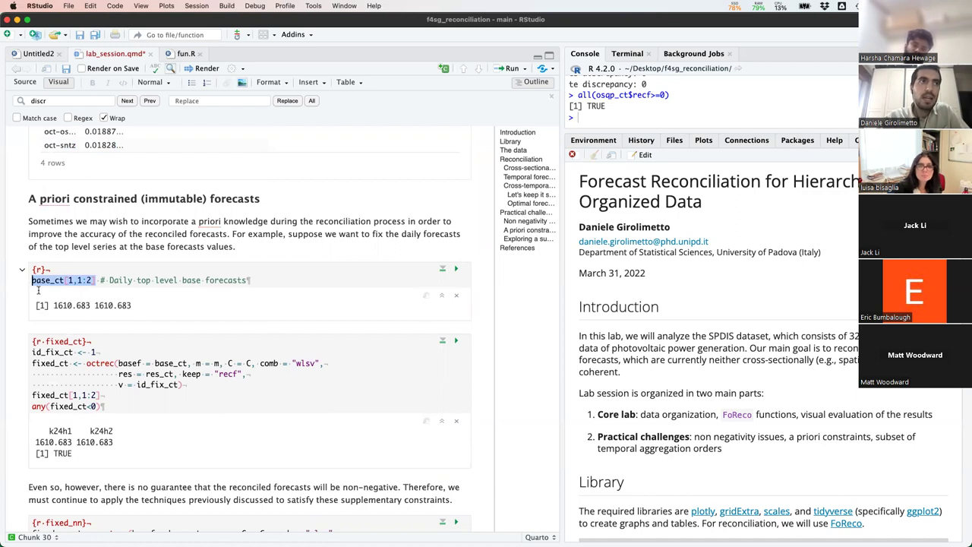
{"action": "left_click_drag", "start_coordinate": [53, 305], "coordinate": [137, 304]}
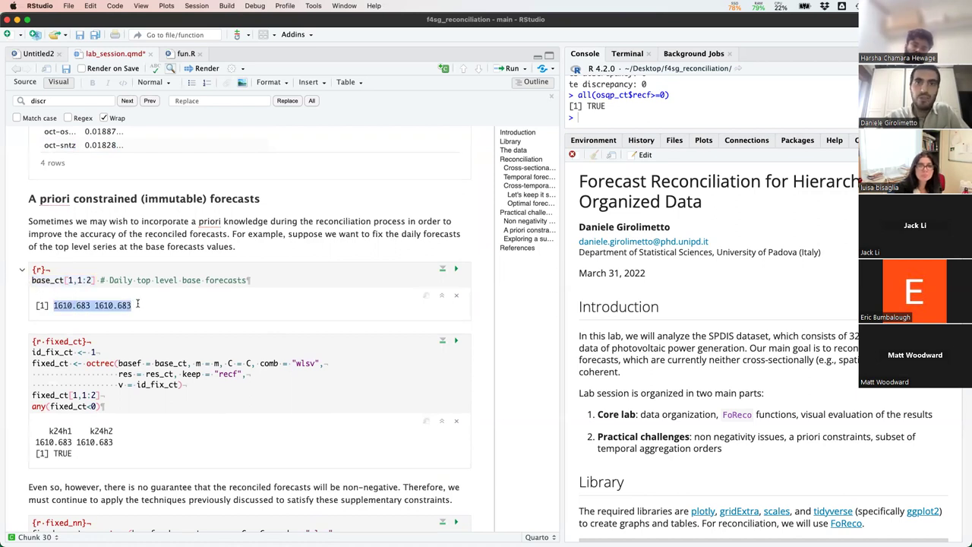
Step: Highlight the first and second daily top level base forecasts individually, followed by both values together
{"action": "double_click", "coordinate": [59, 304]}
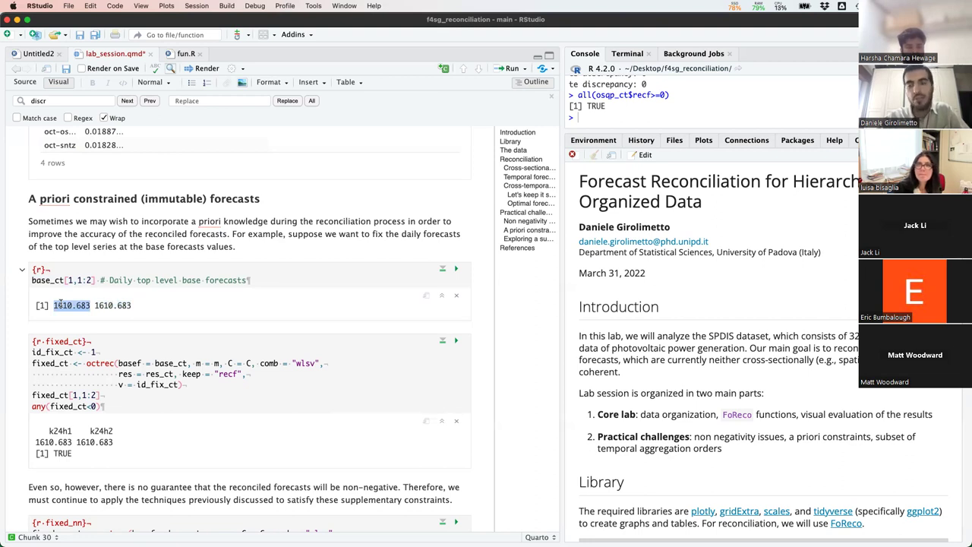
{"action": "left_click_drag", "start_coordinate": [94, 305], "coordinate": [144, 304]}
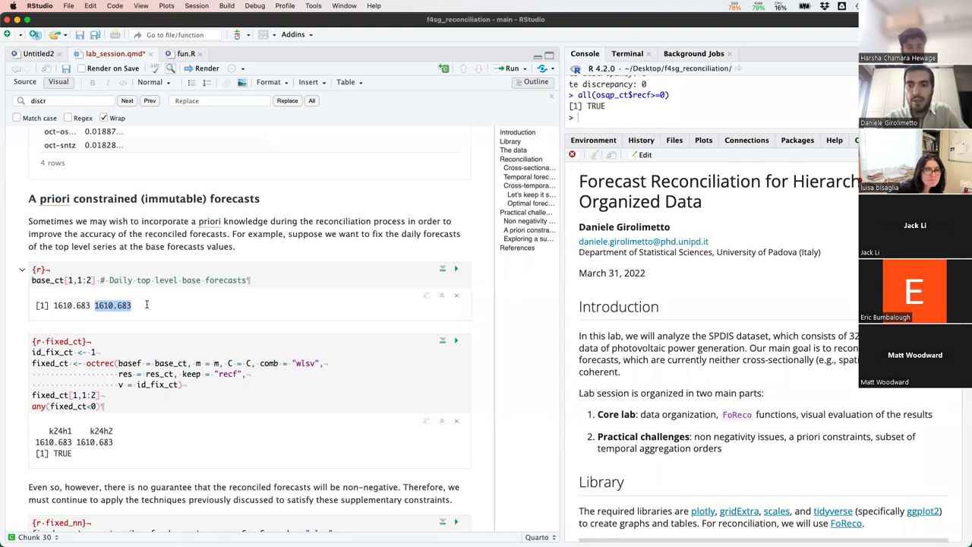
{"action": "scroll", "coordinate": [146, 304], "scroll_direction": "down", "scroll_amount": 1}
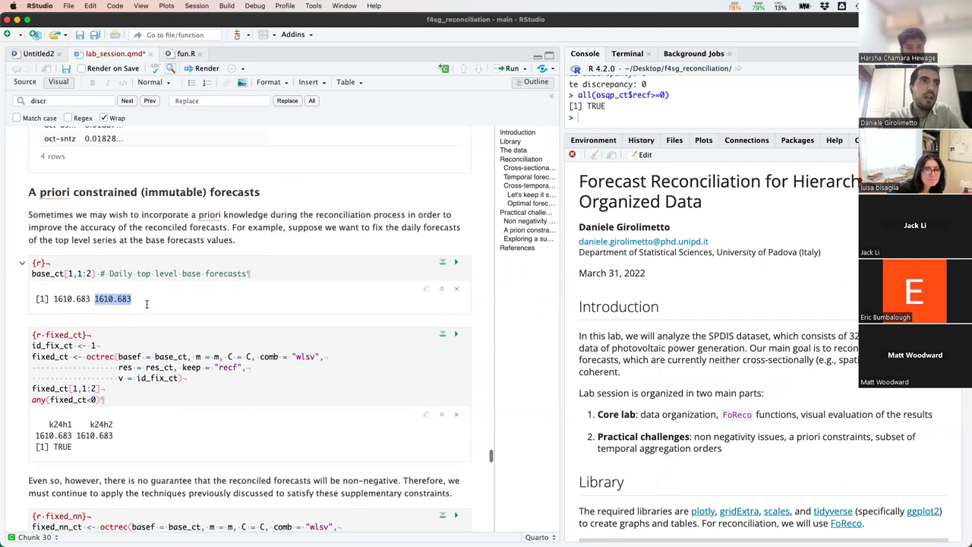
{"action": "left_click_drag", "start_coordinate": [53, 297], "coordinate": [141, 297]}
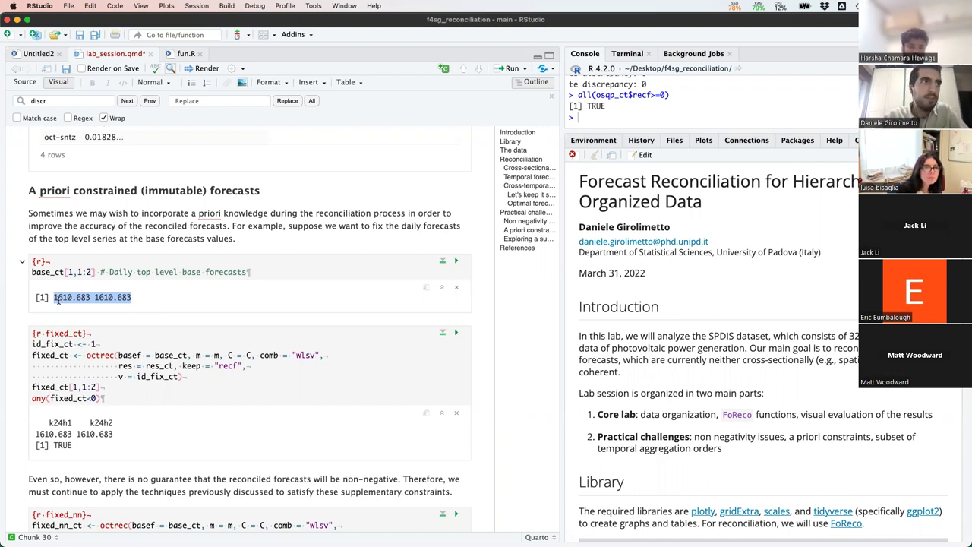
Step: Highlight the id_fix_ct <- 1 assignment in the fixed_ct chunk, followed by the v argument of the octrec call
{"action": "scroll", "coordinate": [56, 299], "scroll_direction": "down", "scroll_amount": 2}
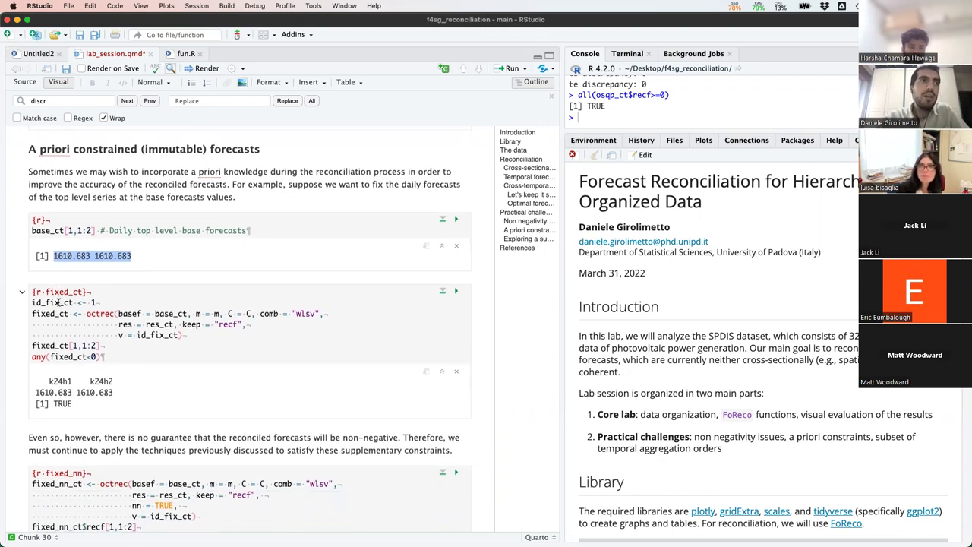
{"action": "left_click_drag", "start_coordinate": [107, 302], "coordinate": [27, 302]}
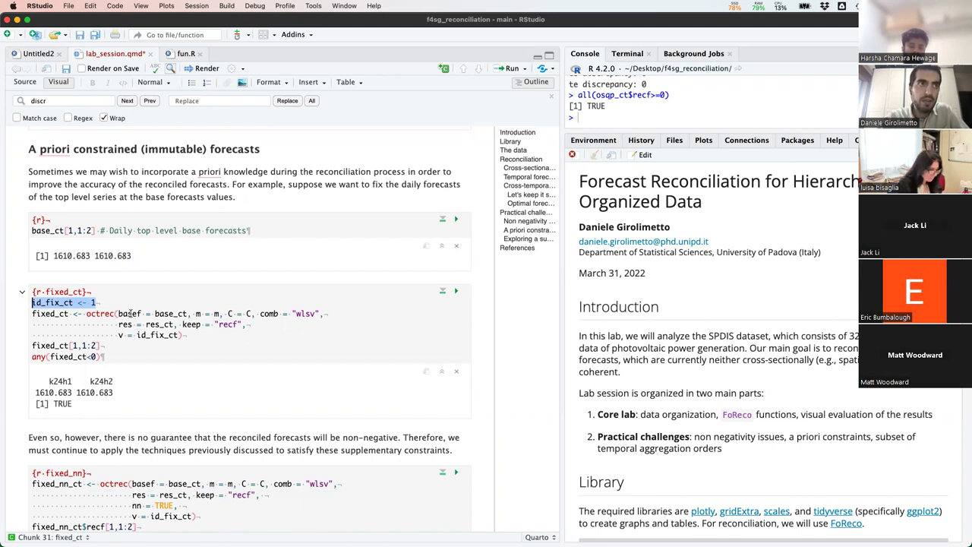
{"action": "left_click_drag", "start_coordinate": [118, 335], "coordinate": [137, 335]}
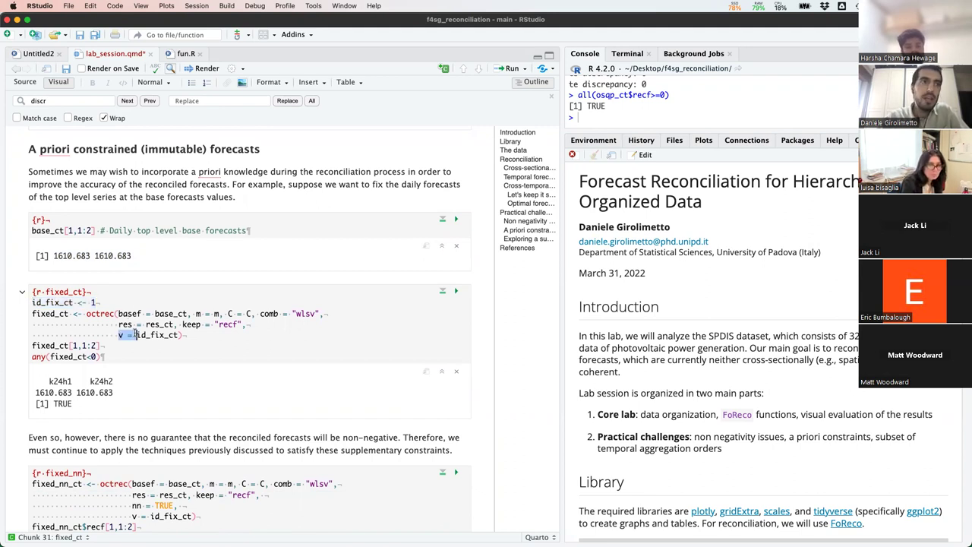
Step: Compare the daily top level values in the fixed_ct output with the base forecasts output by highlighting each in turn
{"action": "scroll", "coordinate": [119, 342], "scroll_direction": "down", "scroll_amount": 1}
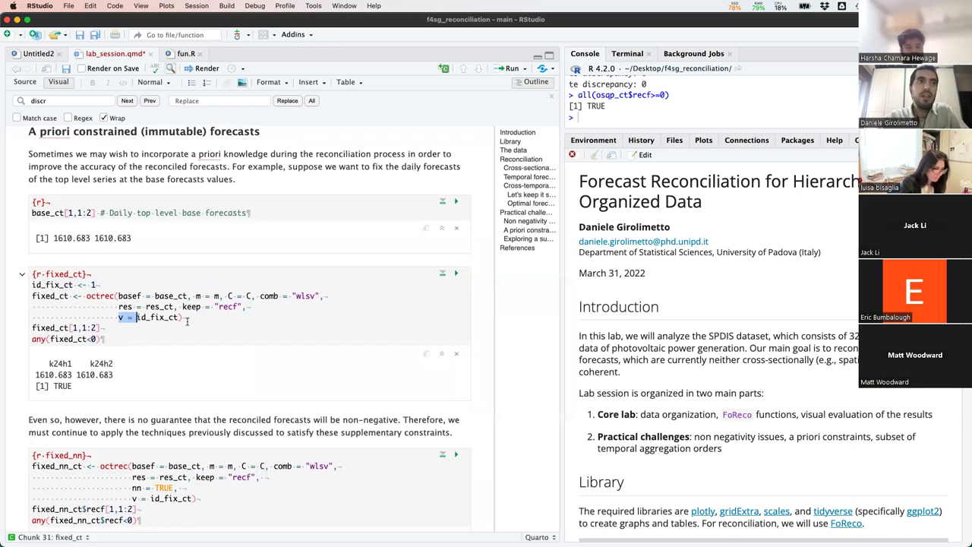
{"action": "double_click", "coordinate": [112, 374]}
{"action": "left_click_drag", "start_coordinate": [111, 374], "coordinate": [32, 363]}
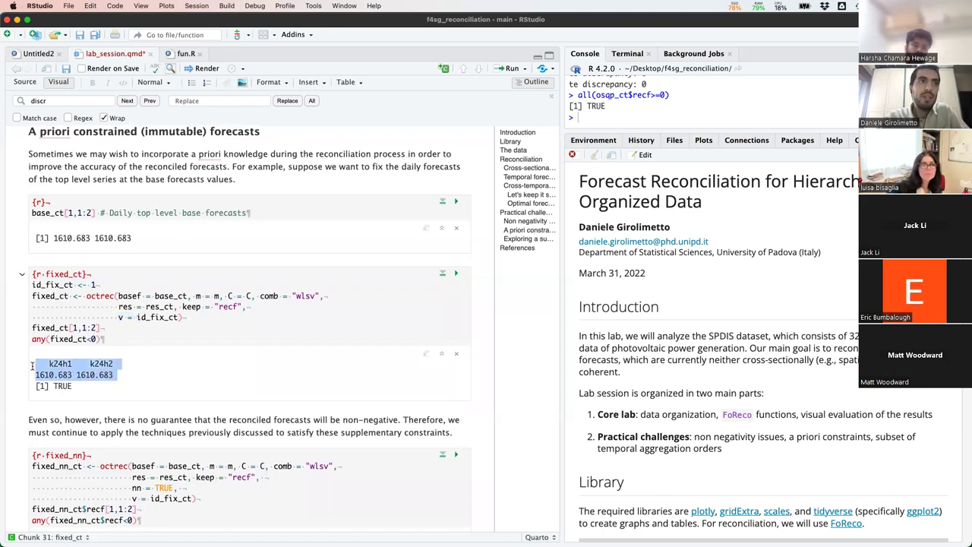
{"action": "left_click_drag", "start_coordinate": [131, 238], "coordinate": [36, 239]}
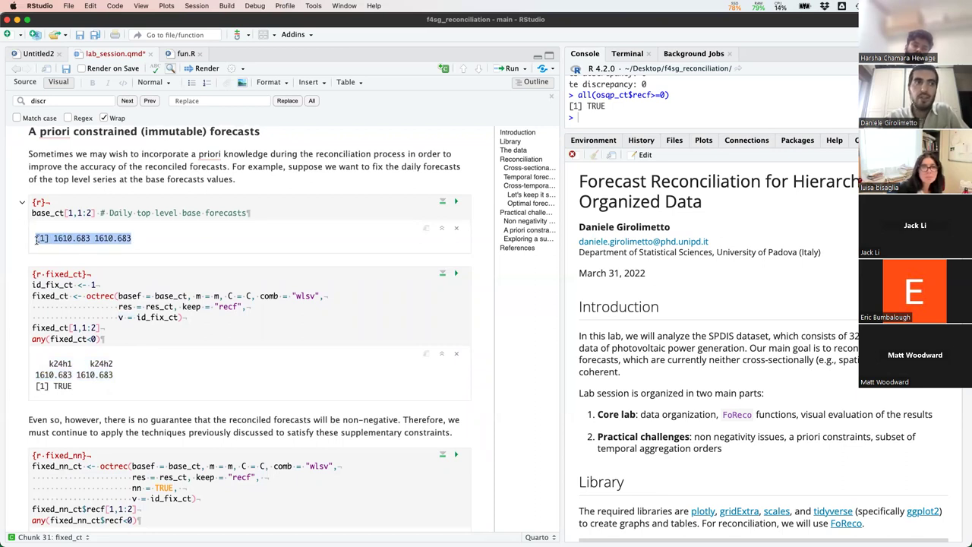
Step: Add the line discrepancy(fixed_ct) below fixed_ct[1,1:2] in the fixed_ct chunk and run the chunk
{"action": "left_click", "coordinate": [105, 327]}
{"action": "key", "text": "Return"}
{"action": "type", "text": "discr"}
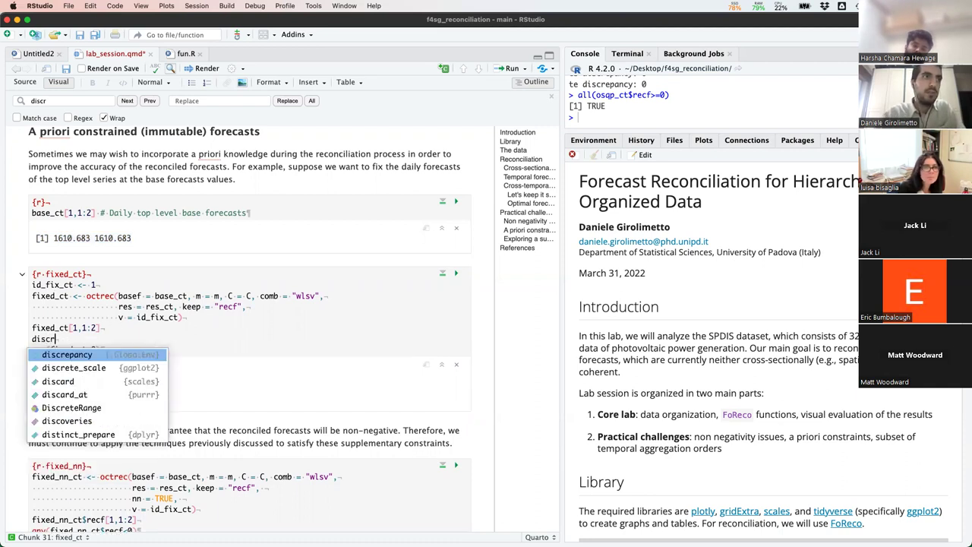
{"action": "key", "text": "Return"}
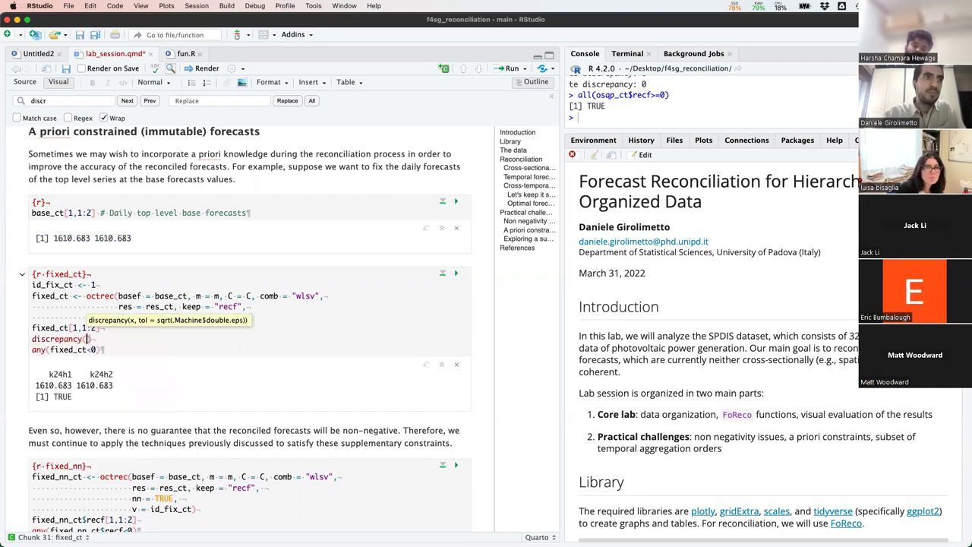
{"action": "type", "text": "fixed_ct"}
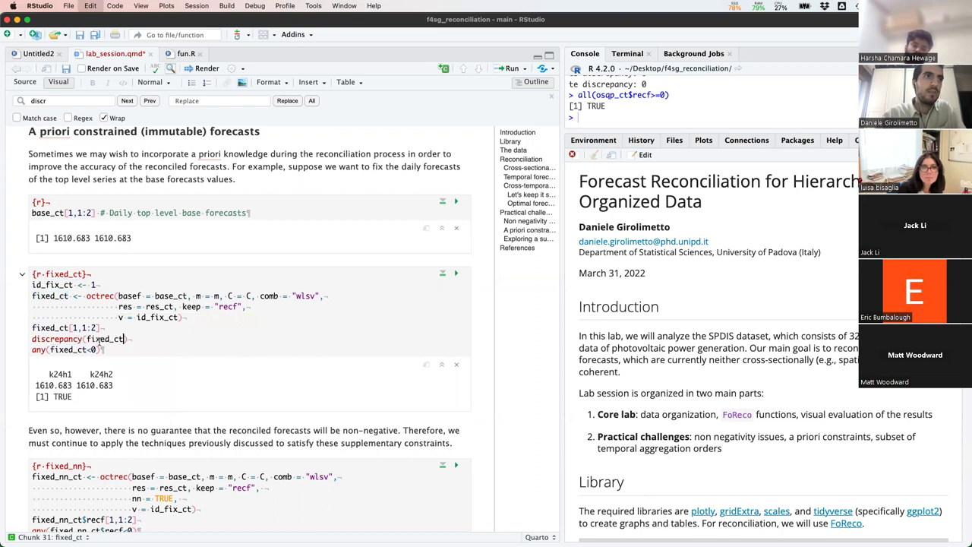
{"action": "left_click", "coordinate": [456, 275]}
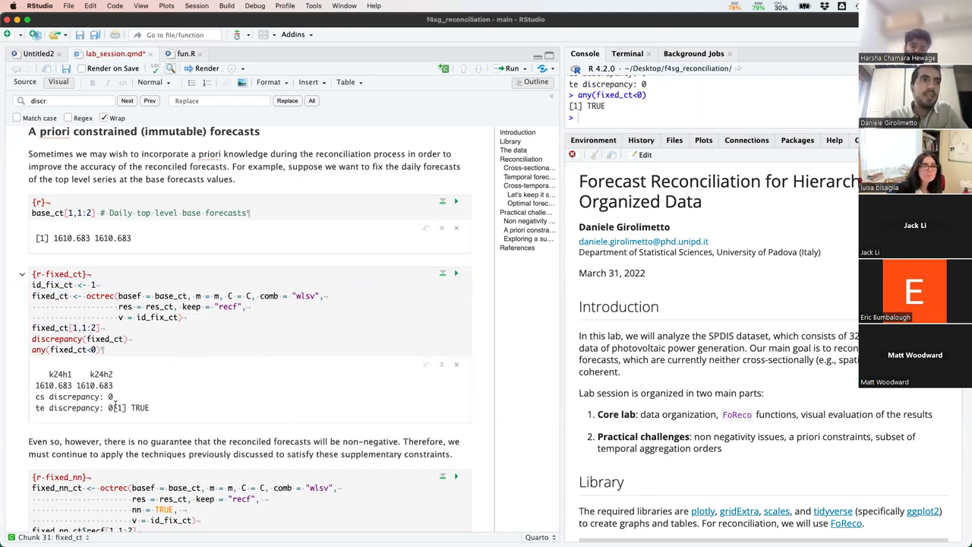
Step: Highlight the cs and te discrepancy lines and the daily values in the fixed_ct output, followed by the any(fixed_ct<0) check
{"action": "left_click_drag", "start_coordinate": [114, 407], "coordinate": [30, 398]}
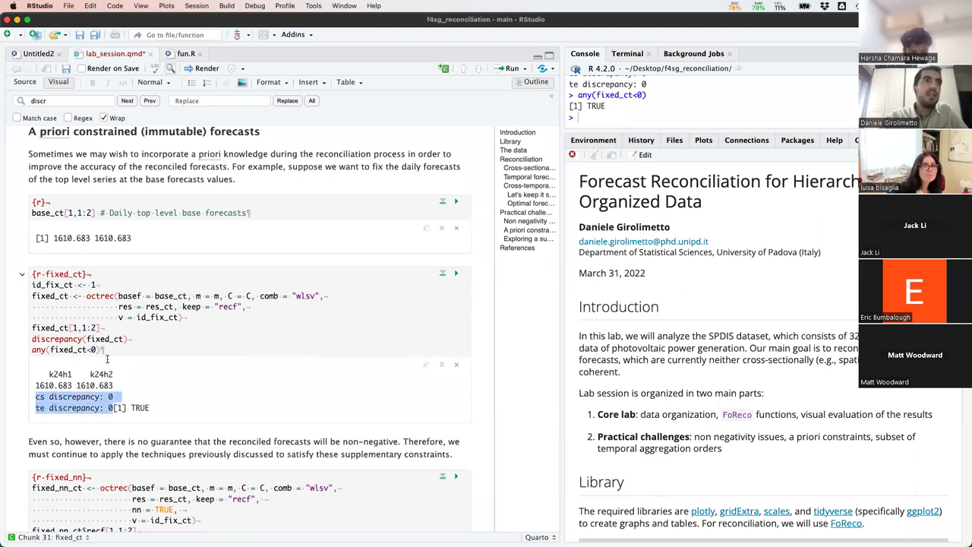
{"action": "triple_click", "coordinate": [32, 384]}
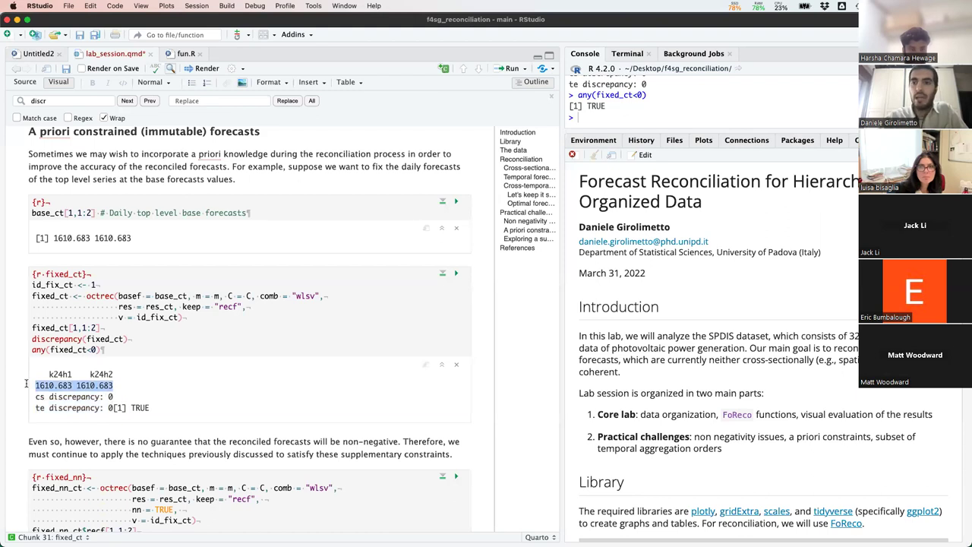
{"action": "left_click", "coordinate": [26, 384]}
{"action": "scroll", "coordinate": [26, 383], "scroll_direction": "down", "scroll_amount": 3}
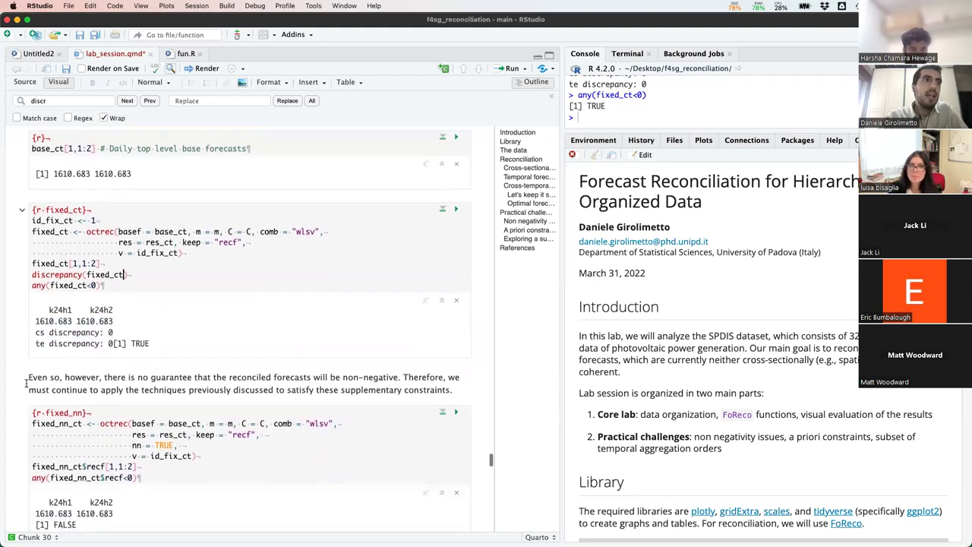
{"action": "left_click_drag", "start_coordinate": [106, 283], "coordinate": [8, 285]}
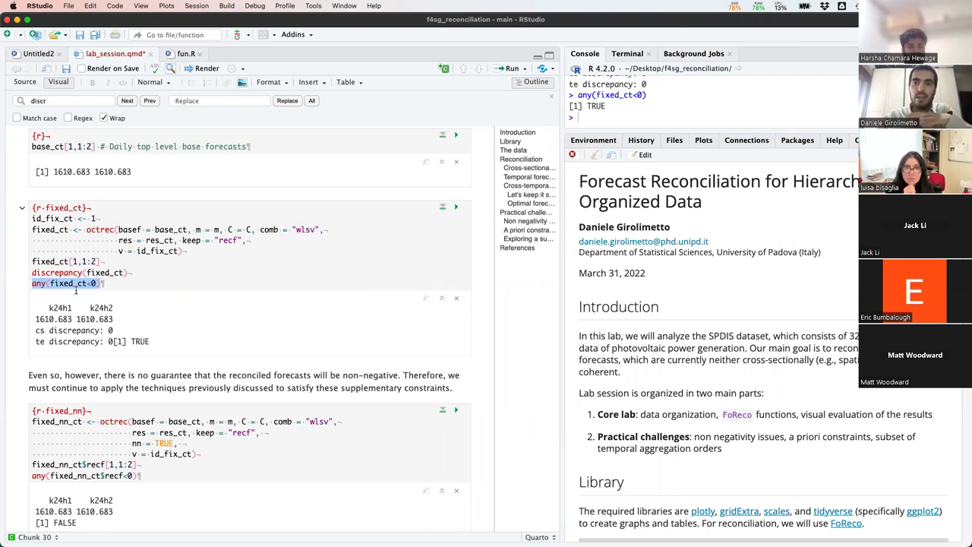
Step: Highlight the nn = TRUE argument and the any(fixed_nn_ct$recf<0) check in the fixed_nn chunk
{"action": "scroll", "coordinate": [76, 290], "scroll_direction": "down", "scroll_amount": 3}
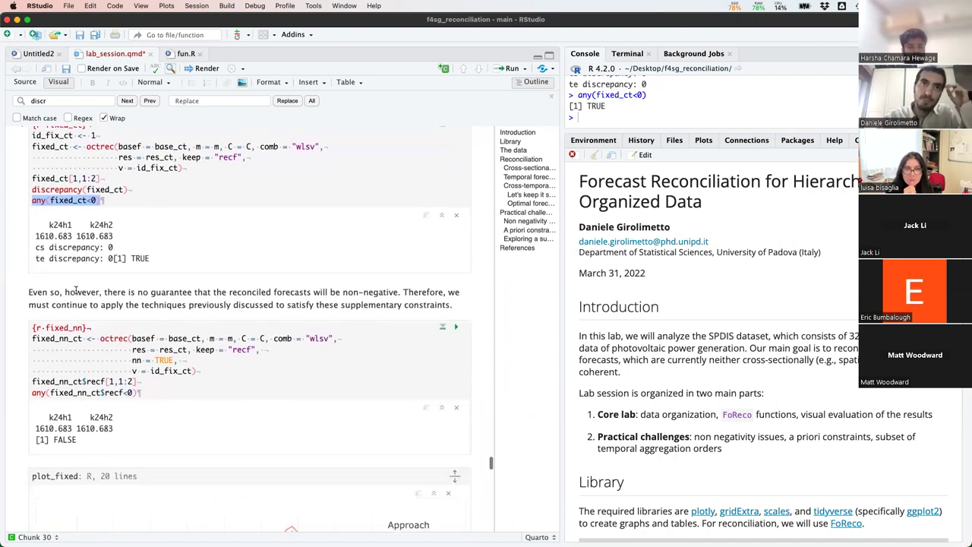
{"action": "scroll", "coordinate": [76, 292], "scroll_direction": "down", "scroll_amount": 1}
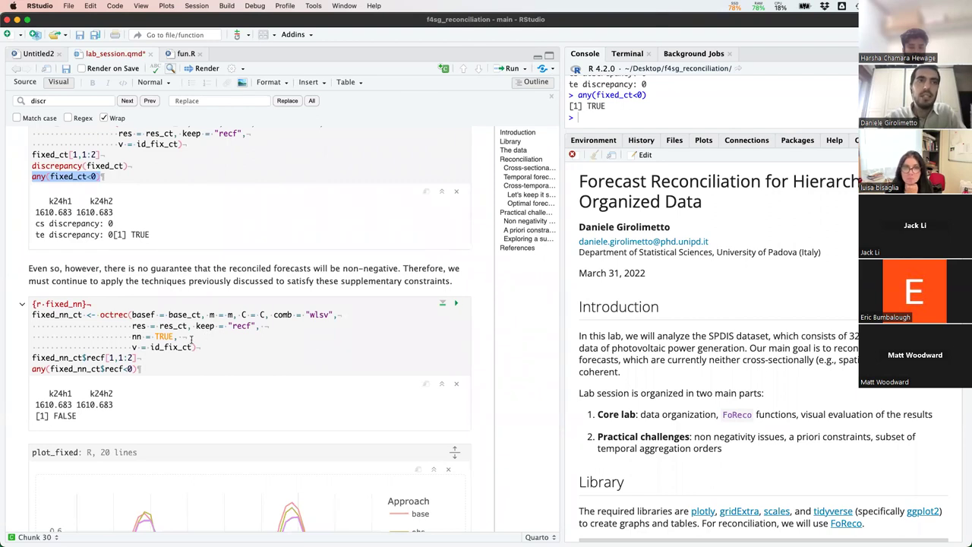
{"action": "left_click_drag", "start_coordinate": [177, 336], "coordinate": [132, 337]}
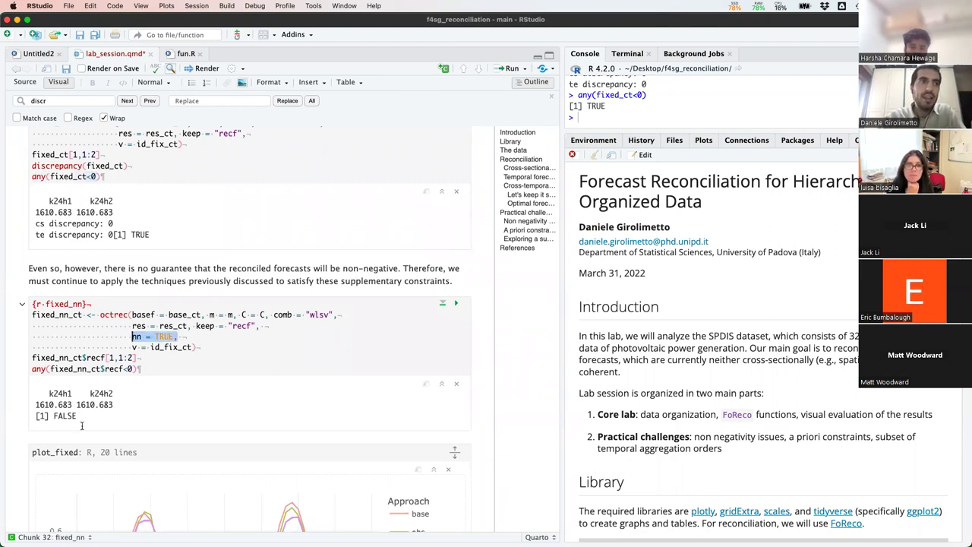
{"action": "left_click_drag", "start_coordinate": [33, 369], "coordinate": [163, 368]}
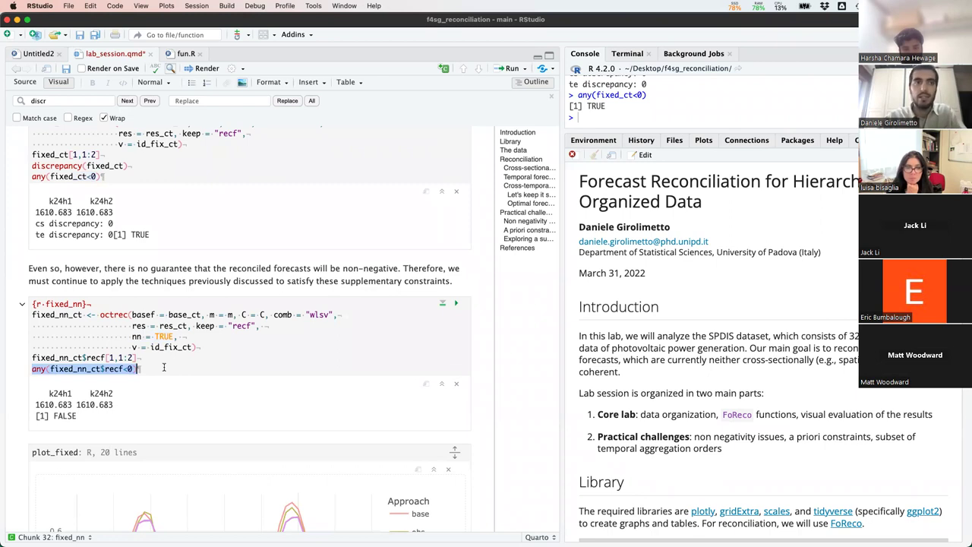
Step: Reduce the plot_fixed chart to the obs, base and oct-free series
{"action": "scroll", "coordinate": [163, 368], "scroll_direction": "down", "scroll_amount": 3}
{"action": "scroll", "coordinate": [164, 370], "scroll_direction": "down", "scroll_amount": 4}
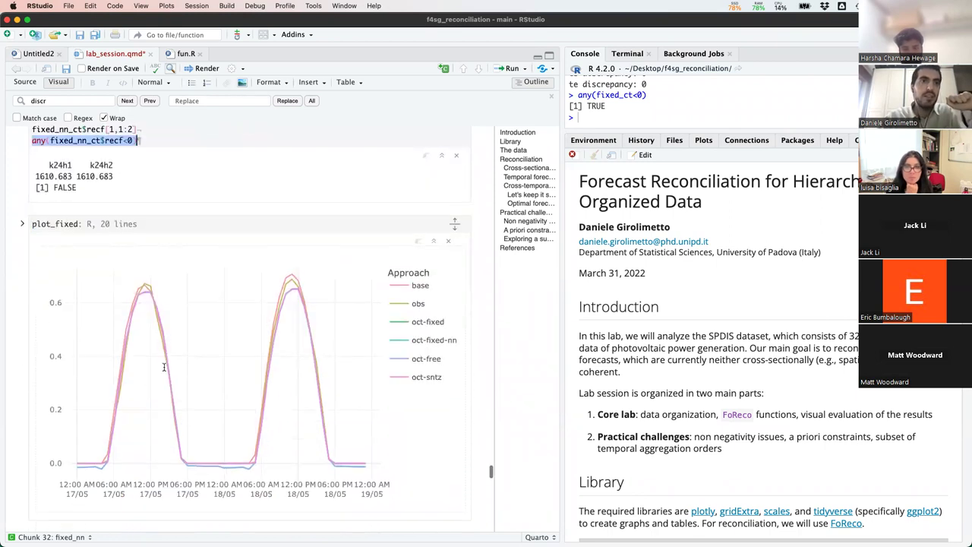
{"action": "double_click", "coordinate": [411, 305]}
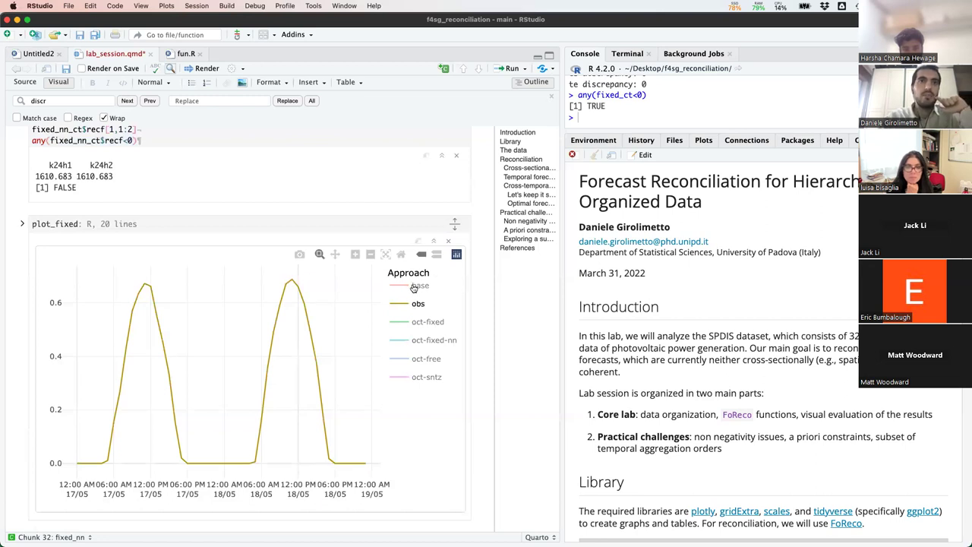
{"action": "double_click", "coordinate": [414, 304]}
{"action": "left_click", "coordinate": [416, 323]}
{"action": "left_click", "coordinate": [417, 322]}
{"action": "left_click", "coordinate": [412, 359]}
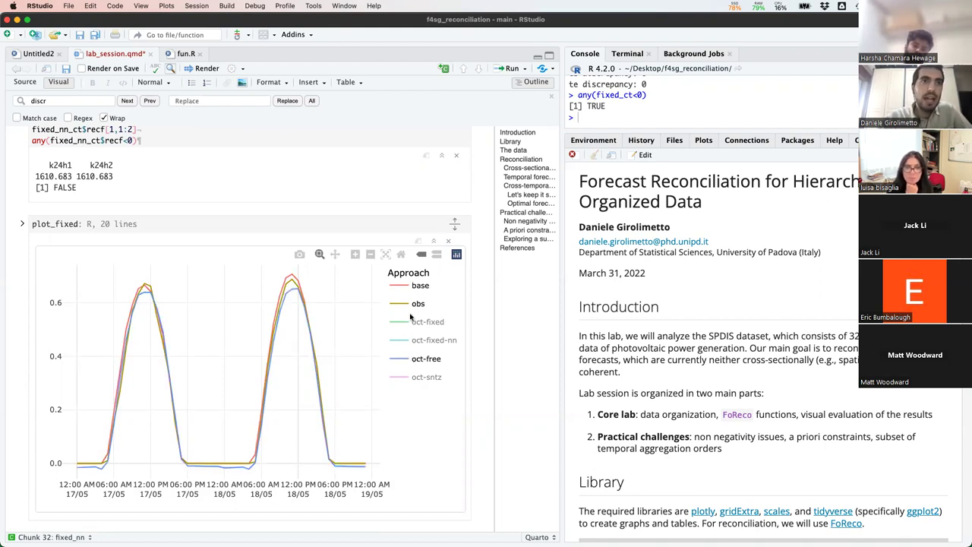
Step: Replace oct-free with oct-fixed and oct-fixed-nn in the plot_fixed chart, zoom into the night between 17/05 and 18/05, and hide oct-fixed
{"action": "left_click", "coordinate": [408, 324]}
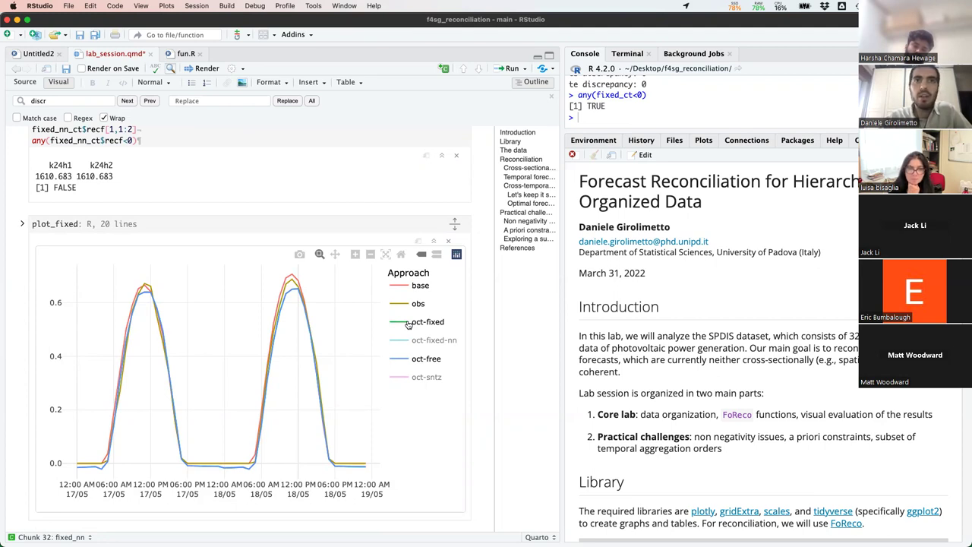
{"action": "left_click", "coordinate": [409, 360]}
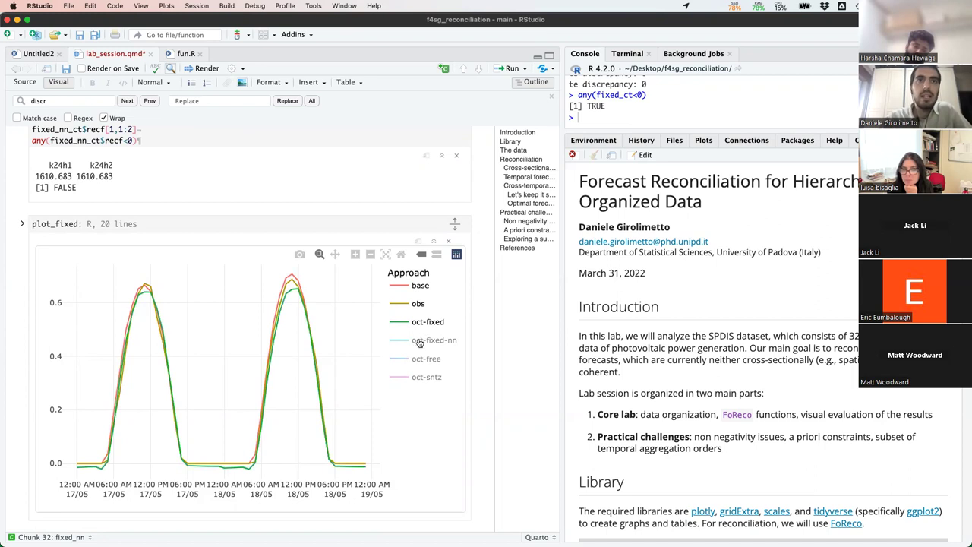
{"action": "left_click", "coordinate": [417, 342]}
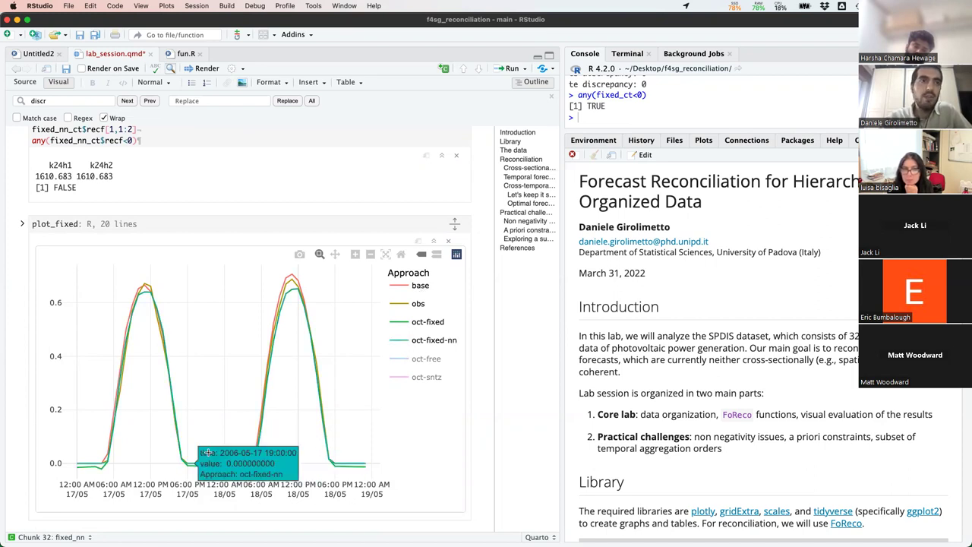
{"action": "left_click_drag", "start_coordinate": [169, 465], "coordinate": [265, 492]}
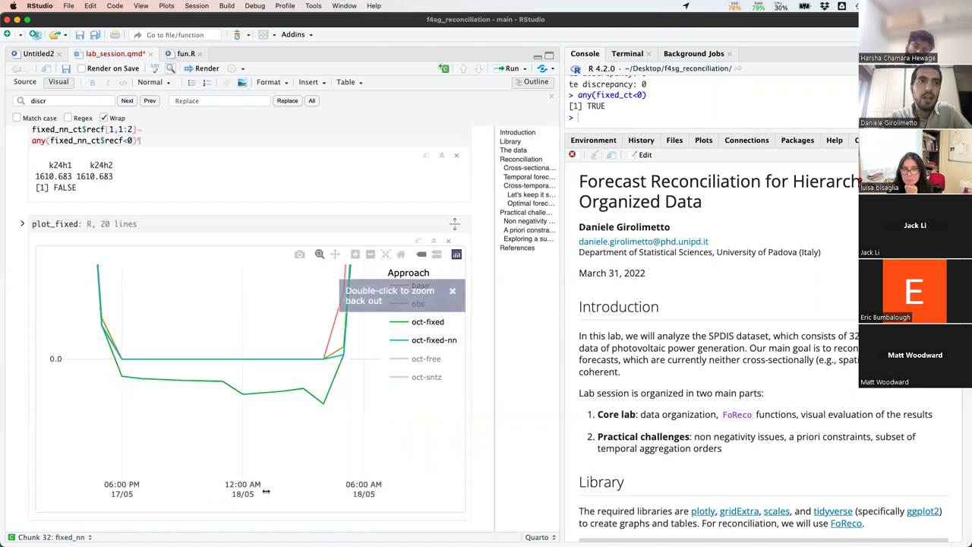
{"action": "left_click", "coordinate": [417, 329]}
Step: Go to the RMSE table of the score_nn_fixed chunk and highlight its oct-fixed row, followed by its oct-free row
{"action": "scroll", "coordinate": [259, 376], "scroll_direction": "down", "scroll_amount": 5}
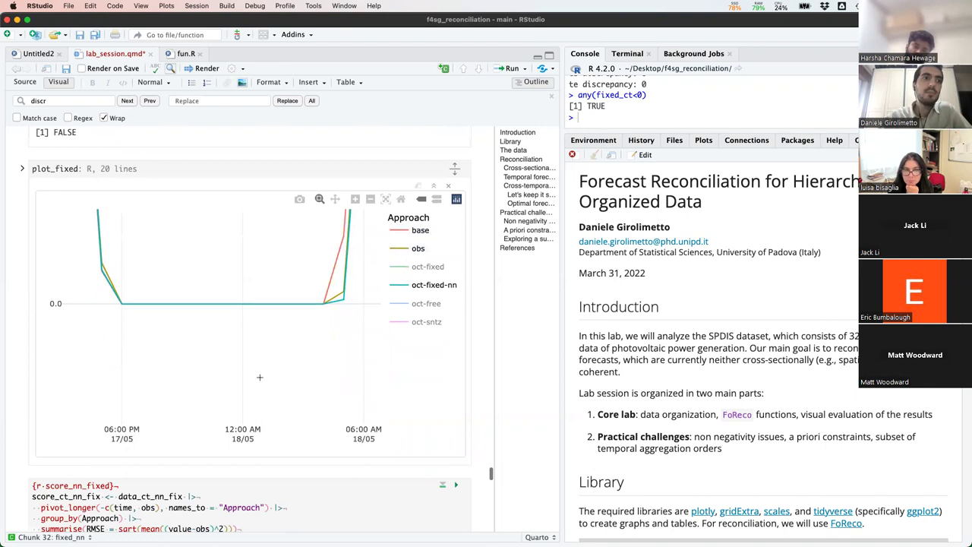
{"action": "scroll", "coordinate": [259, 377], "scroll_direction": "down", "scroll_amount": 2}
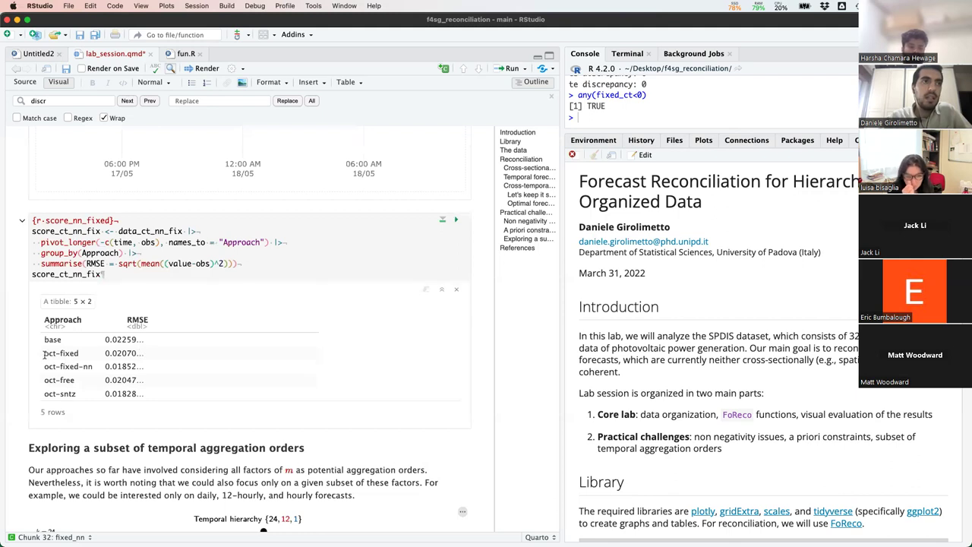
{"action": "left_click_drag", "start_coordinate": [44, 353], "coordinate": [146, 350]}
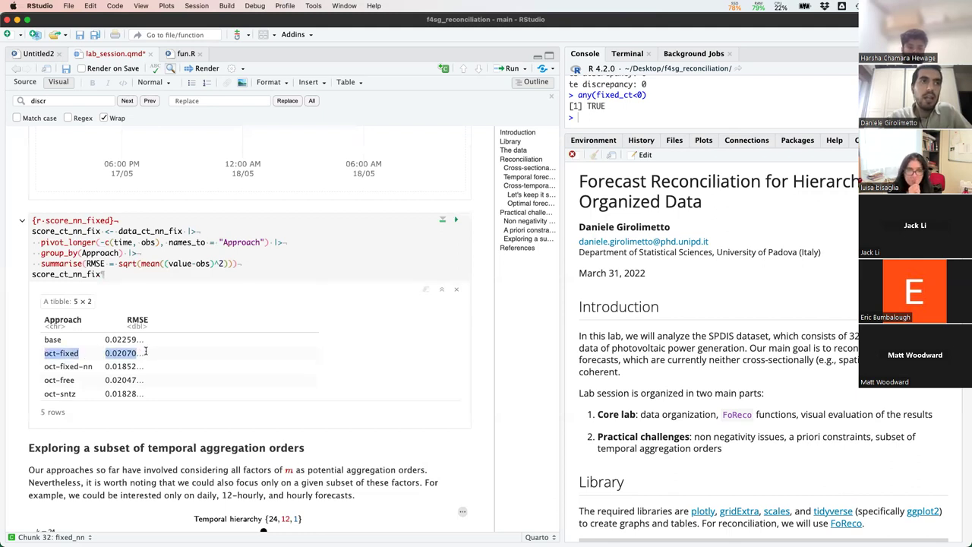
{"action": "left_click", "coordinate": [44, 380]}
{"action": "left_click_drag", "start_coordinate": [44, 380], "coordinate": [149, 381]}
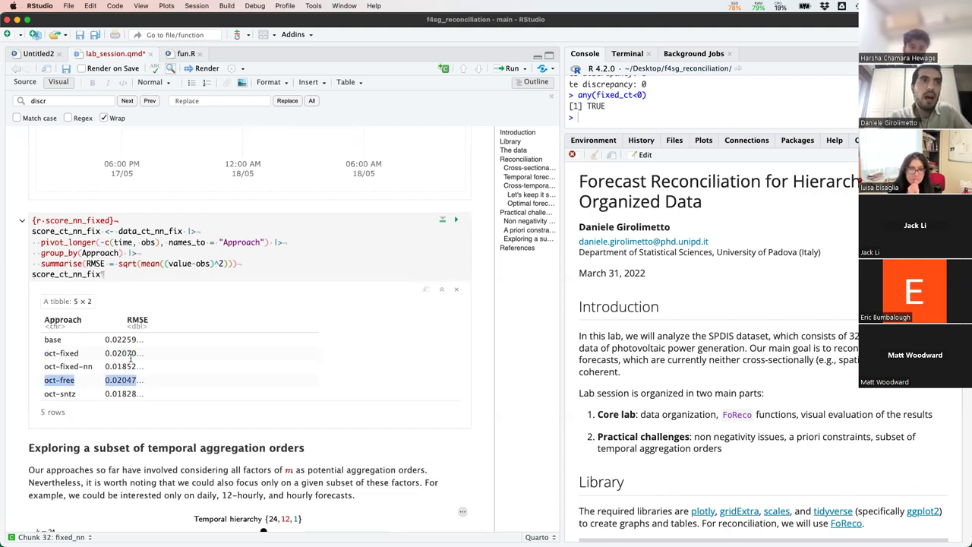
Step: Highlight the base, oct-fixed-nn and oct-sntz rows of the score_nn_fixed RMSE table one after another
{"action": "left_click_drag", "start_coordinate": [60, 353], "coordinate": [163, 339]}
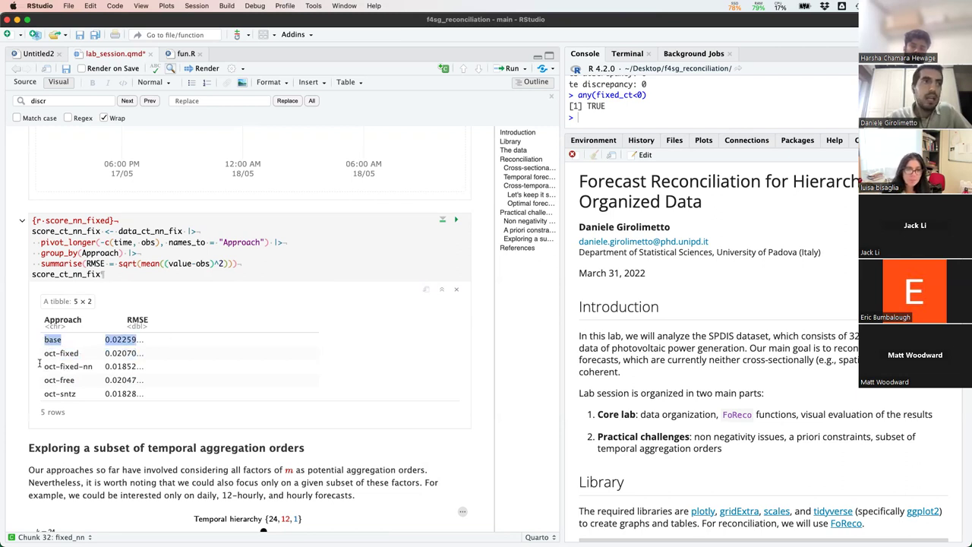
{"action": "left_click_drag", "start_coordinate": [142, 368], "coordinate": [41, 369]}
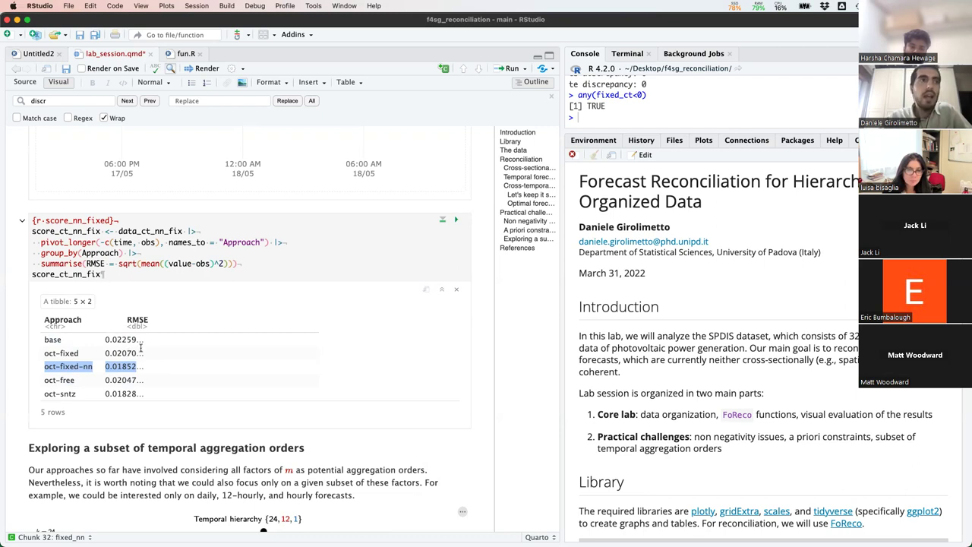
{"action": "left_click_drag", "start_coordinate": [140, 393], "coordinate": [44, 394]}
Step: Review the Exploring a subset of temporal aggregation orders section, including the {24,12,1} hierarchy diagram and the reco_red chunk
{"action": "scroll", "coordinate": [46, 393], "scroll_direction": "down", "scroll_amount": 5}
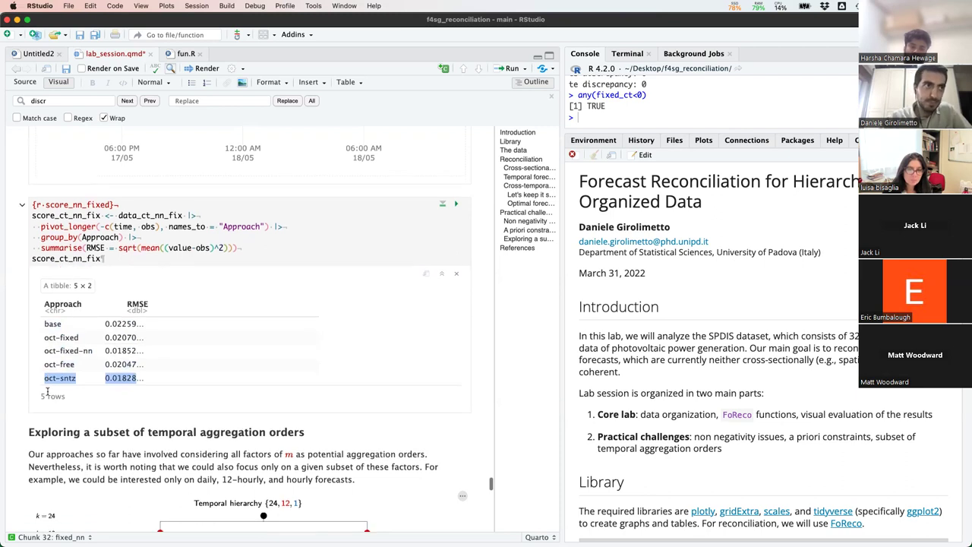
{"action": "scroll", "coordinate": [47, 391], "scroll_direction": "down", "scroll_amount": 4}
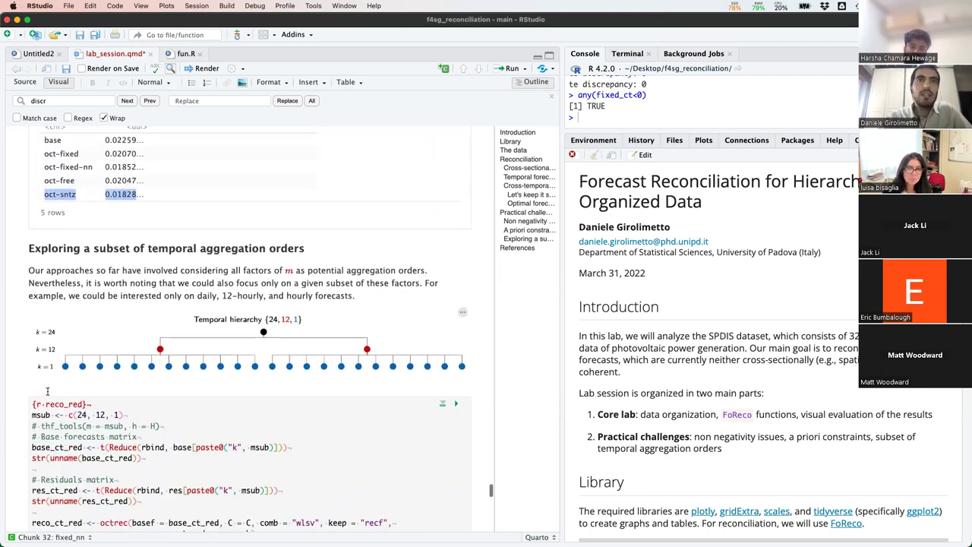
{"action": "scroll", "coordinate": [47, 392], "scroll_direction": "up", "scroll_amount": 1}
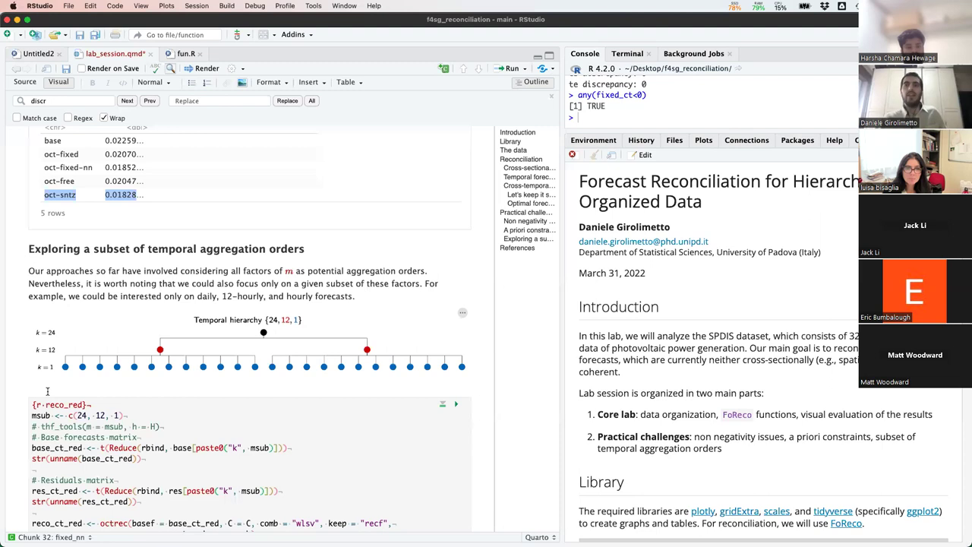
{"action": "scroll", "coordinate": [47, 391], "scroll_direction": "down", "scroll_amount": 2}
{"action": "scroll", "coordinate": [47, 391], "scroll_direction": "up", "scroll_amount": 3}
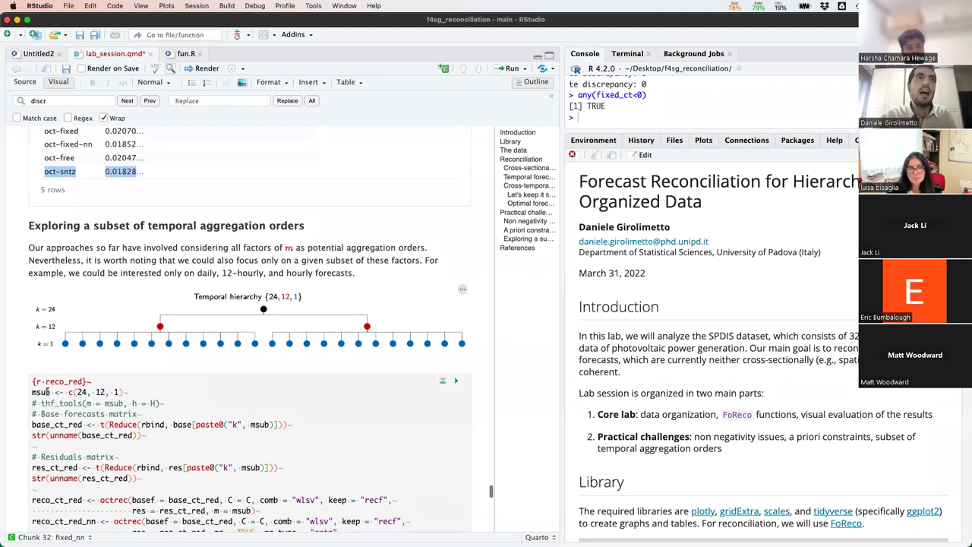
Step: Highlight the msub <- c(24, 12, 1) line of the reco_red chunk, followed by each of its aggregation orders
{"action": "scroll", "coordinate": [48, 391], "scroll_direction": "down", "scroll_amount": 1}
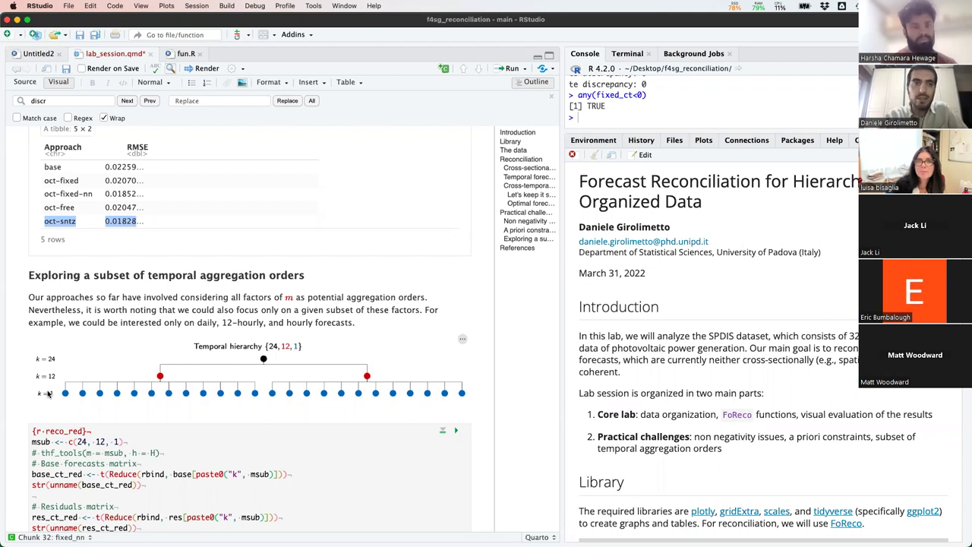
{"action": "scroll", "coordinate": [65, 418], "scroll_direction": "down", "scroll_amount": 2}
{"action": "scroll", "coordinate": [65, 419], "scroll_direction": "down", "scroll_amount": 2}
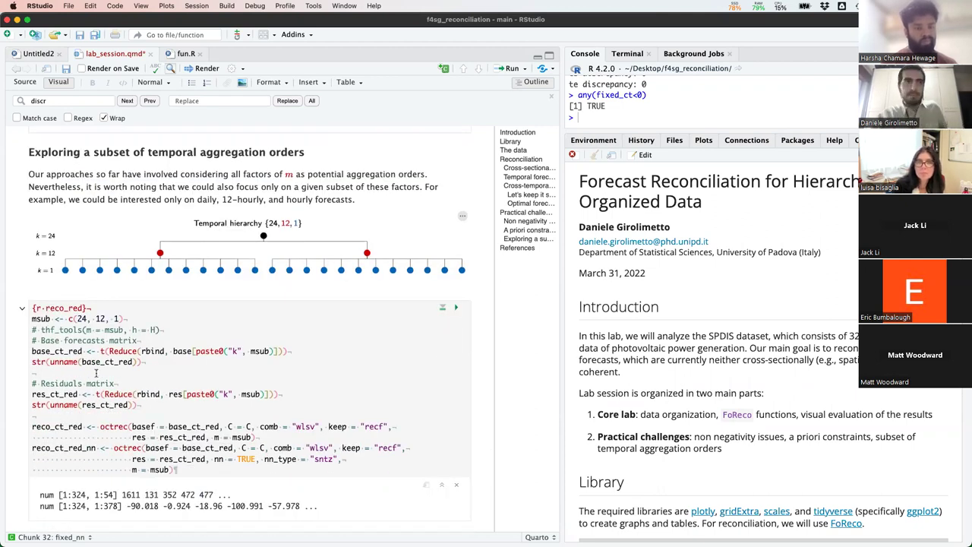
{"action": "left_click_drag", "start_coordinate": [128, 318], "coordinate": [5, 323]}
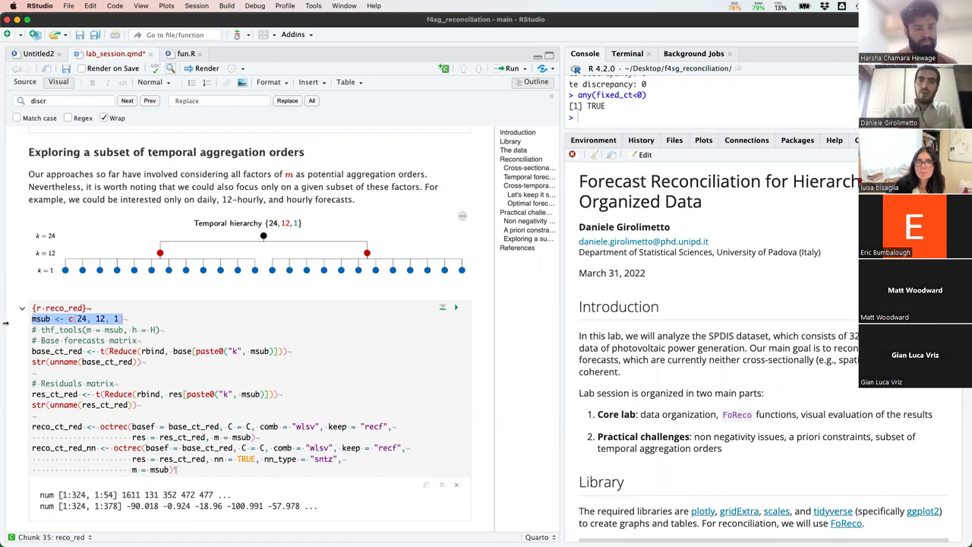
{"action": "double_click", "coordinate": [81, 319]}
{"action": "double_click", "coordinate": [100, 319]}
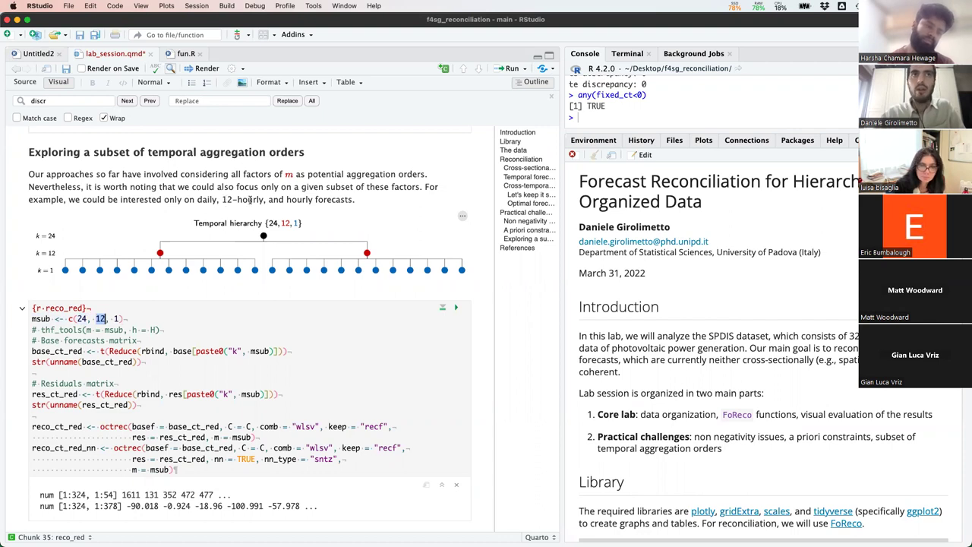
{"action": "double_click", "coordinate": [117, 319]}
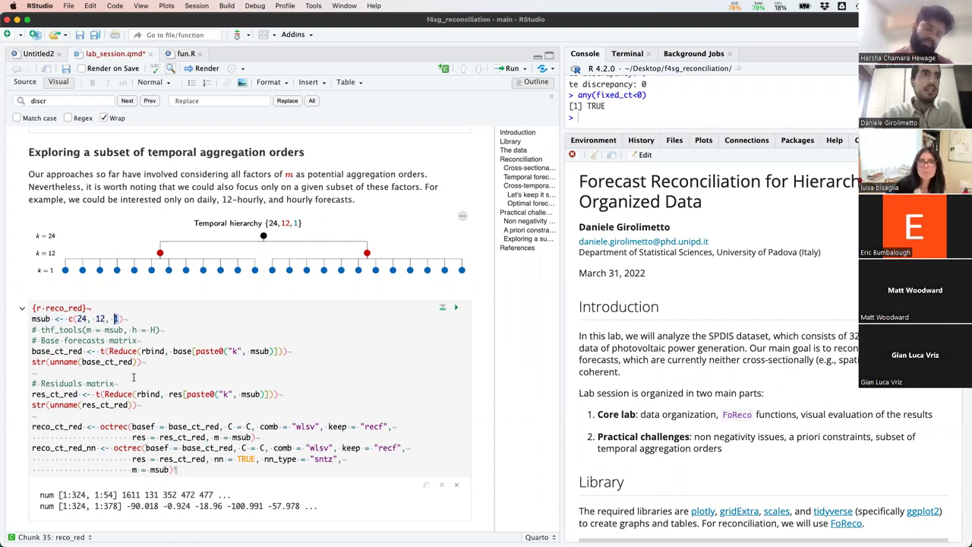
Step: Highlight the base_ct_red assignment in the reco_red chunk, followed by the c(24, 12, 1) vector that defines msub
{"action": "scroll", "coordinate": [126, 332], "scroll_direction": "down", "scroll_amount": 2}
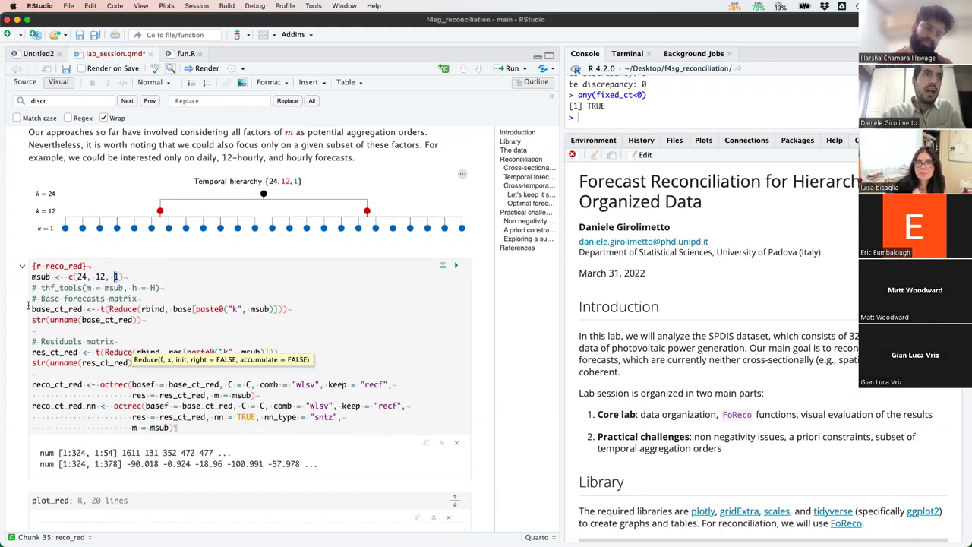
{"action": "left_click_drag", "start_coordinate": [30, 309], "coordinate": [31, 320]}
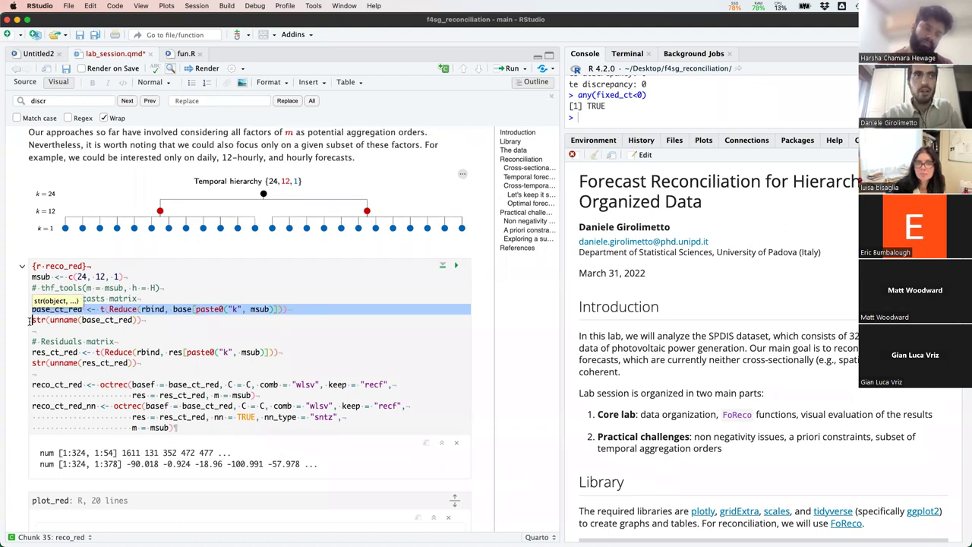
{"action": "left_click_drag", "start_coordinate": [126, 277], "coordinate": [65, 277]}
{"action": "scroll", "coordinate": [117, 261], "scroll_direction": "down", "scroll_amount": 3}
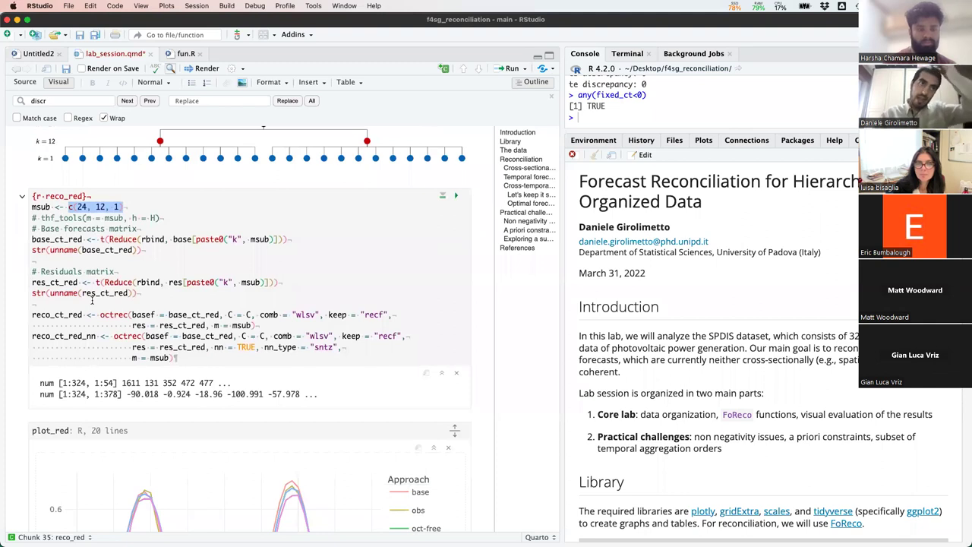
Step: Highlight the reco_ct_red octrec call, and compare its m argument with the msub definition
{"action": "left_click", "coordinate": [251, 325]}
{"action": "left_click", "coordinate": [23, 313], "text": "shift"}
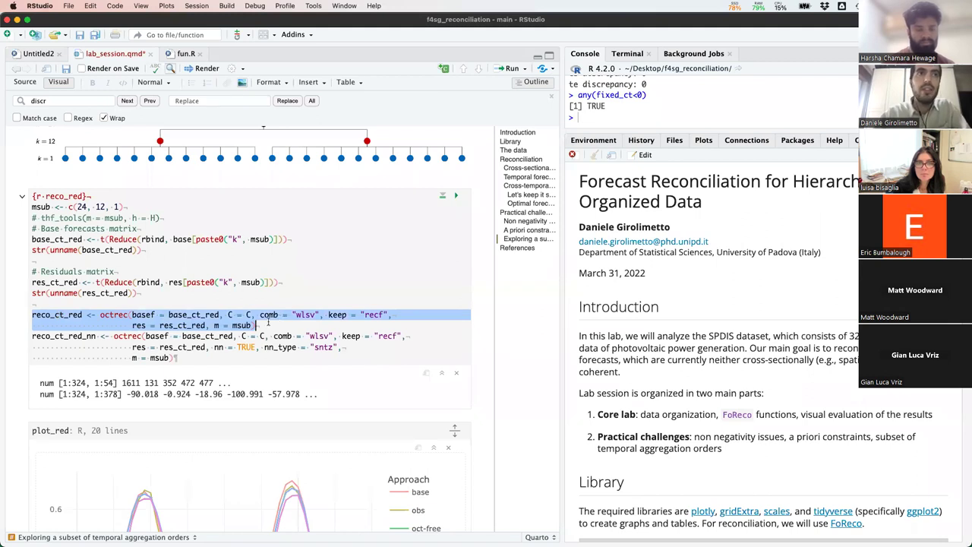
{"action": "left_click", "coordinate": [215, 325]}
{"action": "left_click_drag", "start_coordinate": [214, 326], "coordinate": [232, 325]}
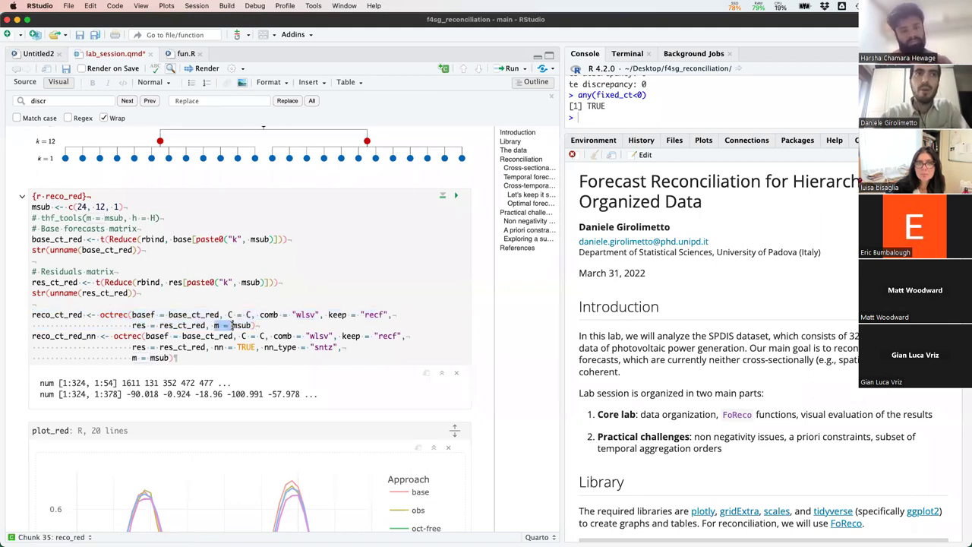
{"action": "left_click_drag", "start_coordinate": [125, 206], "coordinate": [31, 206]}
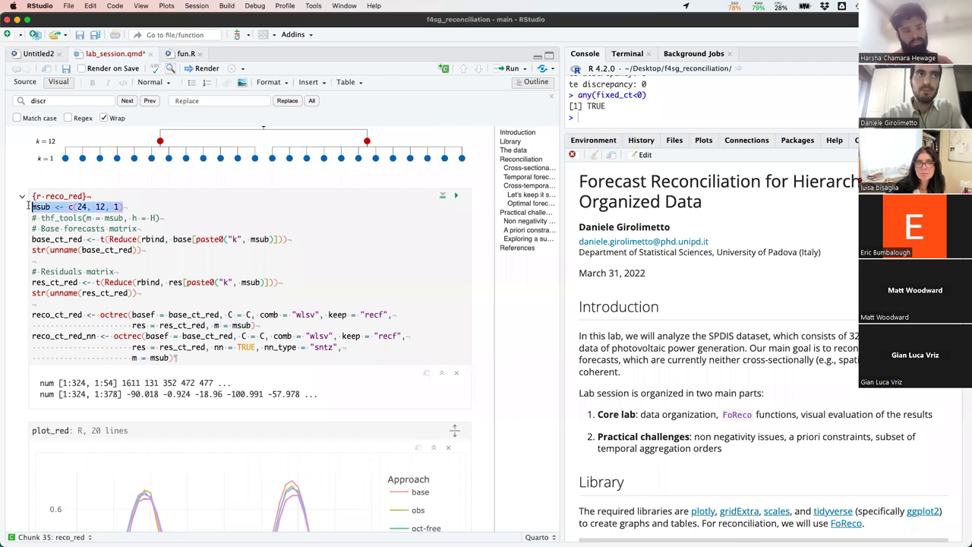
{"action": "left_click_drag", "start_coordinate": [213, 325], "coordinate": [231, 325]}
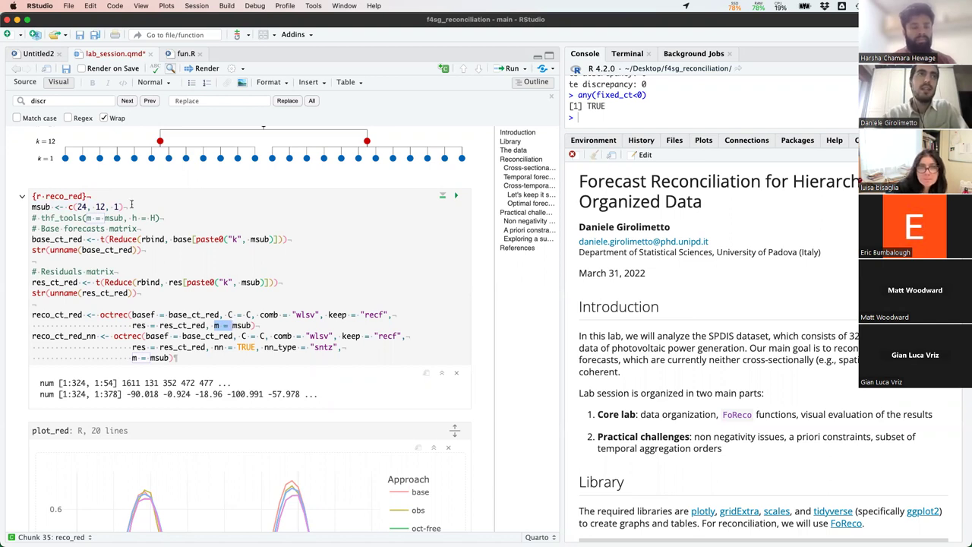
{"action": "left_click_drag", "start_coordinate": [124, 207], "coordinate": [32, 206]}
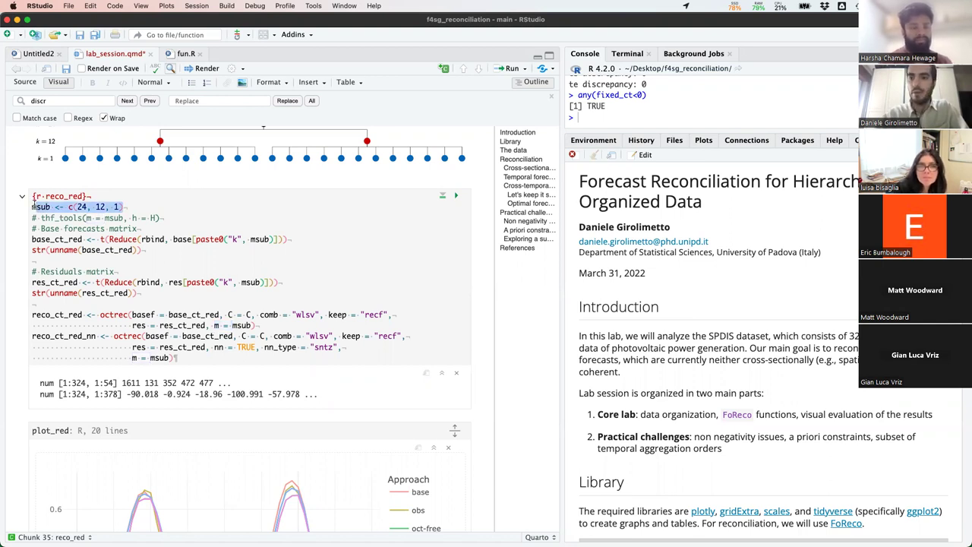
Step: Isolate the base series in the plot_red chart, and briefly expand and collapse the chunk's code
{"action": "scroll", "coordinate": [101, 281], "scroll_direction": "down", "scroll_amount": 3}
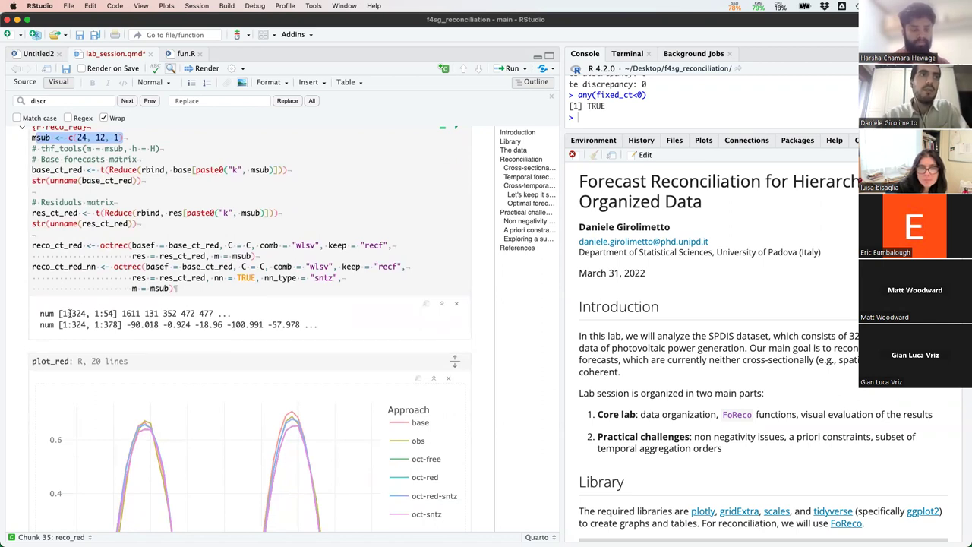
{"action": "scroll", "coordinate": [69, 314], "scroll_direction": "up", "scroll_amount": 1}
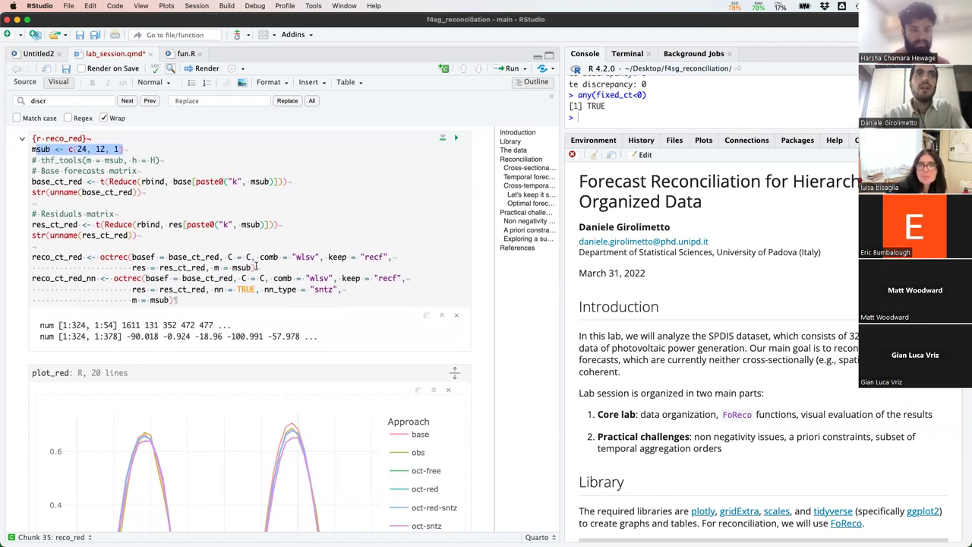
{"action": "scroll", "coordinate": [256, 267], "scroll_direction": "up", "scroll_amount": 3}
{"action": "scroll", "coordinate": [255, 268], "scroll_direction": "up", "scroll_amount": 15}
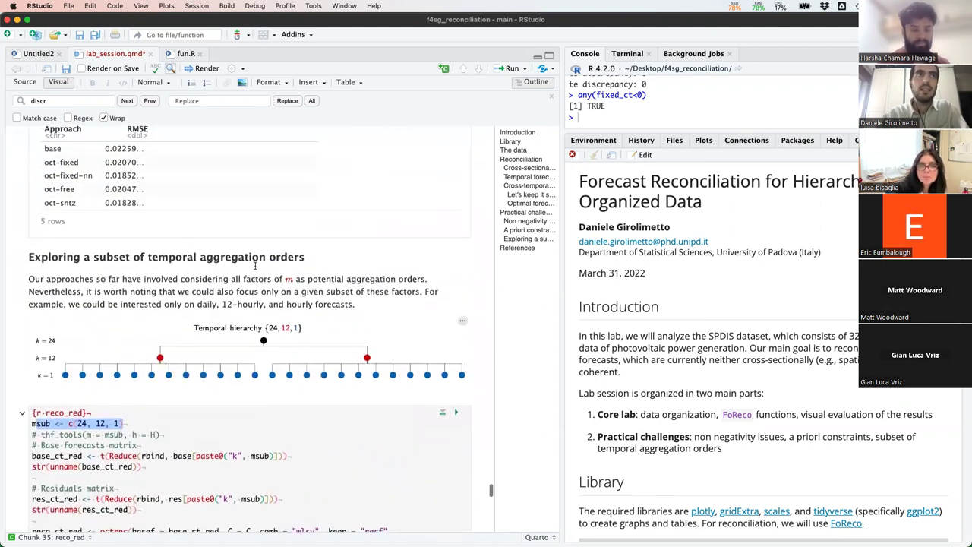
{"action": "scroll", "coordinate": [275, 303], "scroll_direction": "down", "scroll_amount": 8}
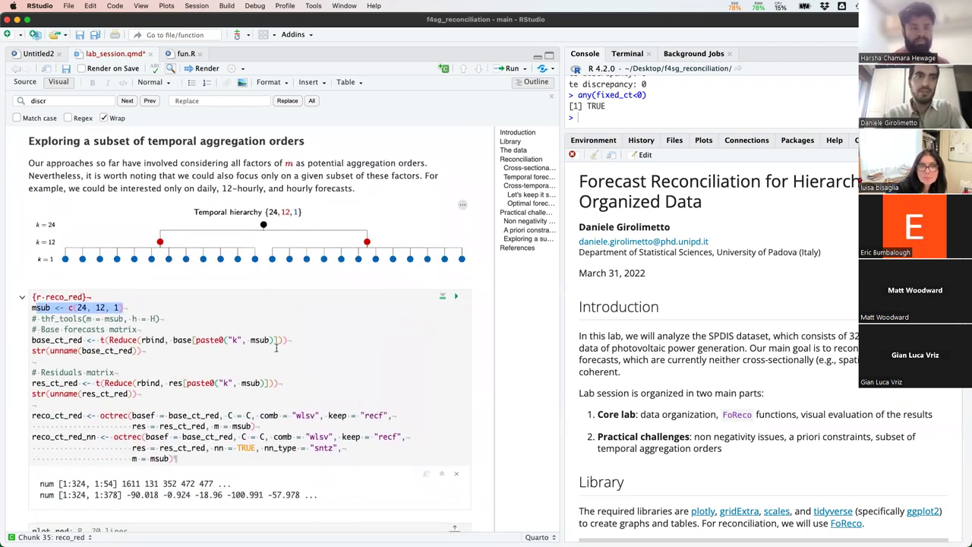
{"action": "scroll", "coordinate": [277, 351], "scroll_direction": "down", "scroll_amount": 20}
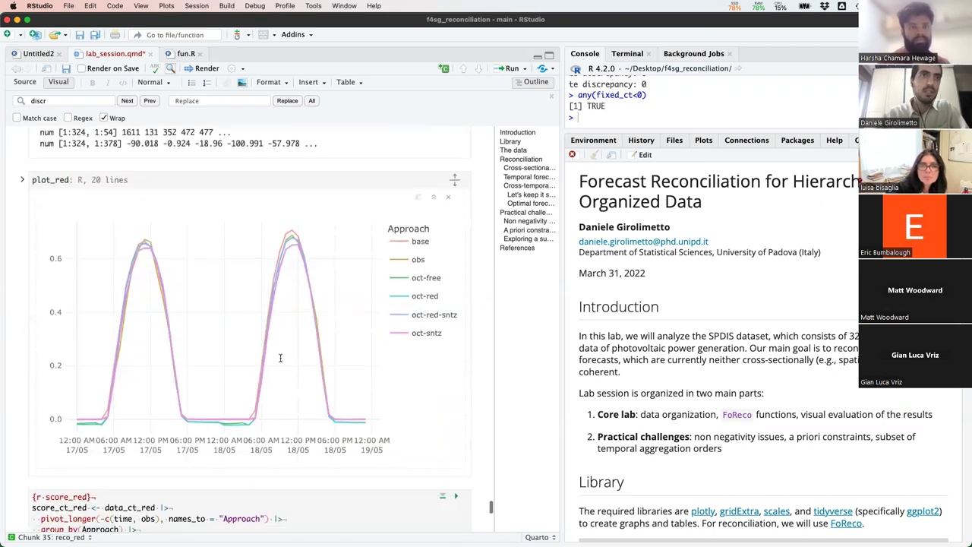
{"action": "double_click", "coordinate": [417, 243]}
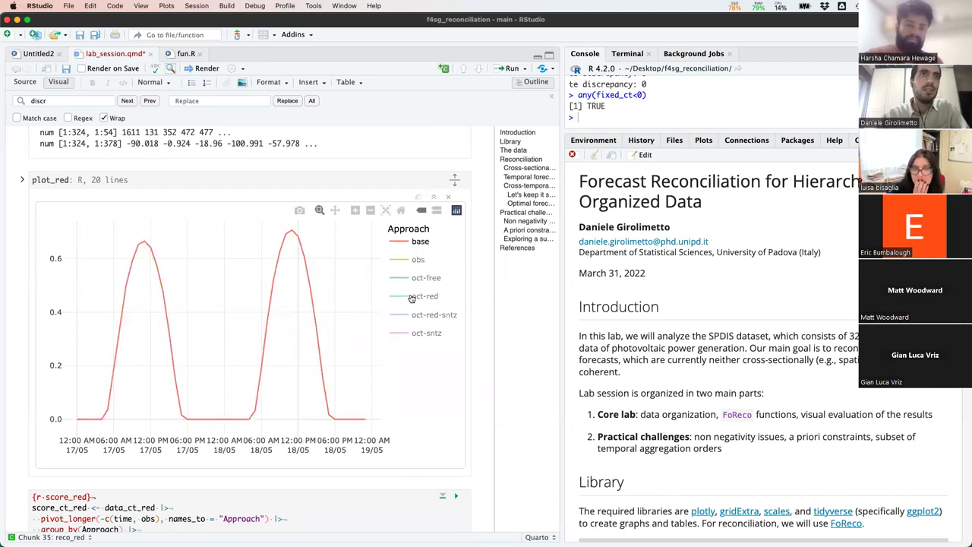
{"action": "left_click", "coordinate": [22, 179]}
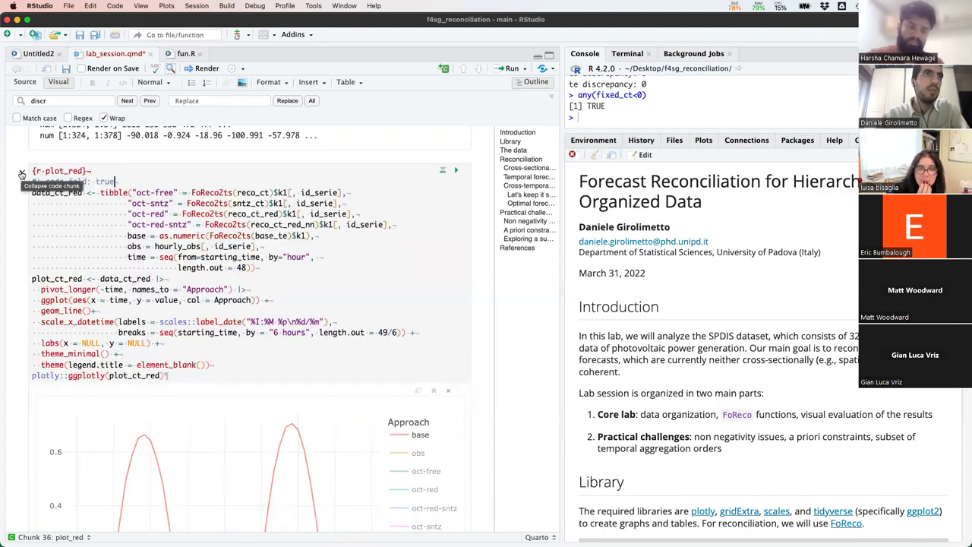
{"action": "left_click", "coordinate": [22, 173]}
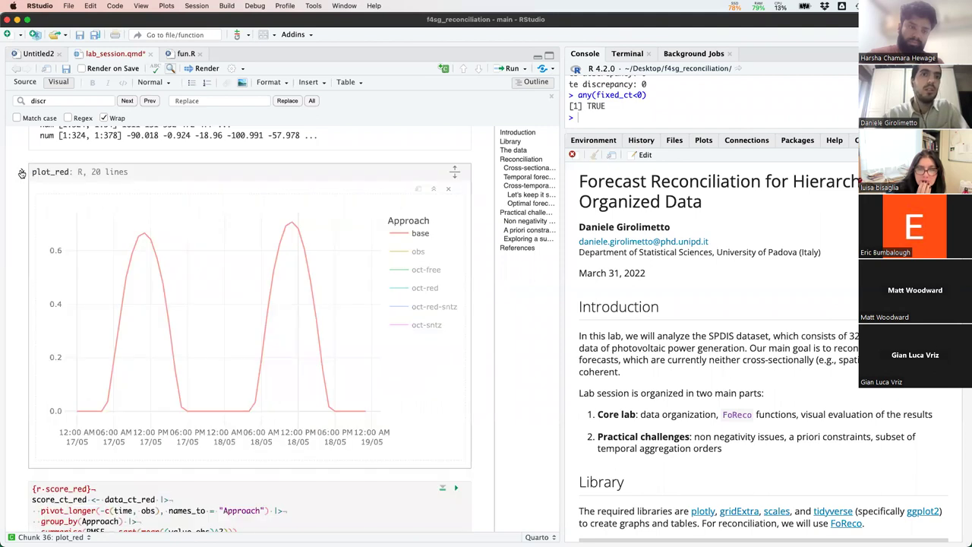
Step: Show the obs and oct-red series alongside base in the plot_red chart
{"action": "scroll", "coordinate": [187, 282], "scroll_direction": "down", "scroll_amount": 2}
{"action": "left_click", "coordinate": [414, 198]}
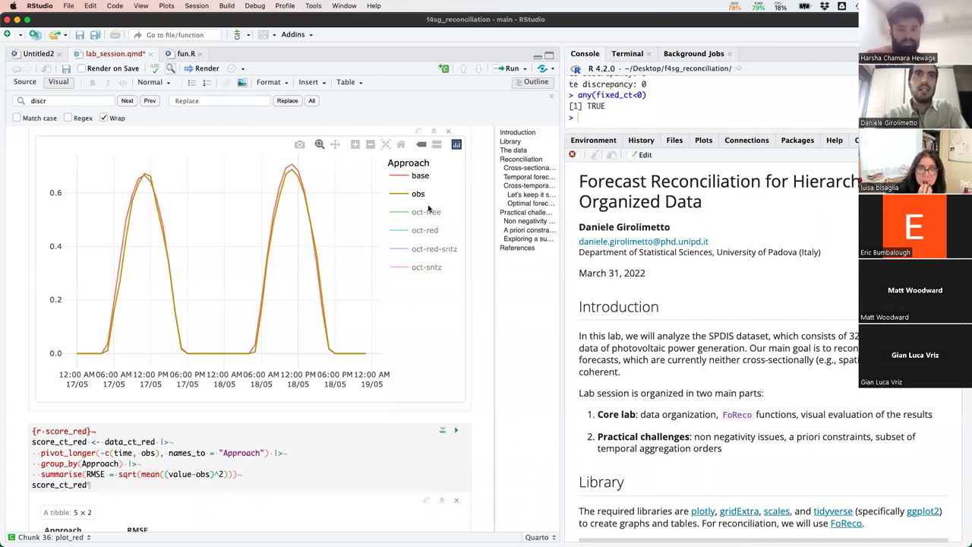
{"action": "scroll", "coordinate": [426, 224], "scroll_direction": "up", "scroll_amount": 1}
{"action": "left_click", "coordinate": [423, 259]}
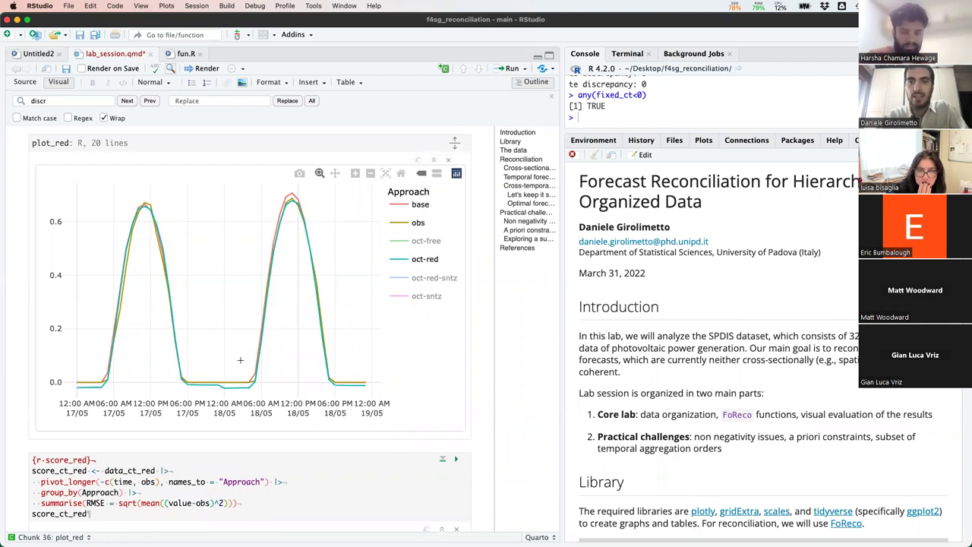
Step: Highlight nn_type = "sntz" in the reco_ct_red_nn call, and replace oct-red with oct-red-sntz in the plot_red chart
{"action": "scroll", "coordinate": [240, 361], "scroll_direction": "up", "scroll_amount": 5}
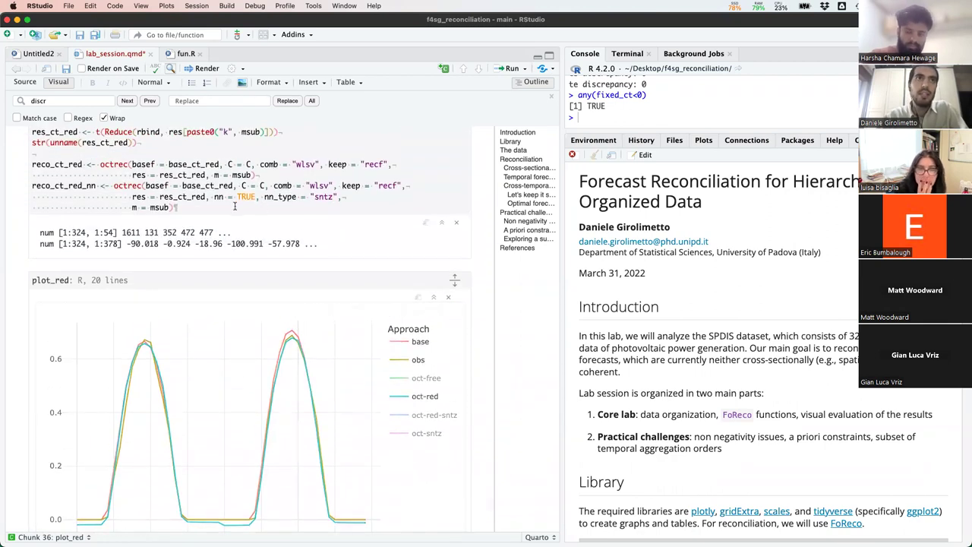
{"action": "left_click_drag", "start_coordinate": [214, 196], "coordinate": [342, 197]}
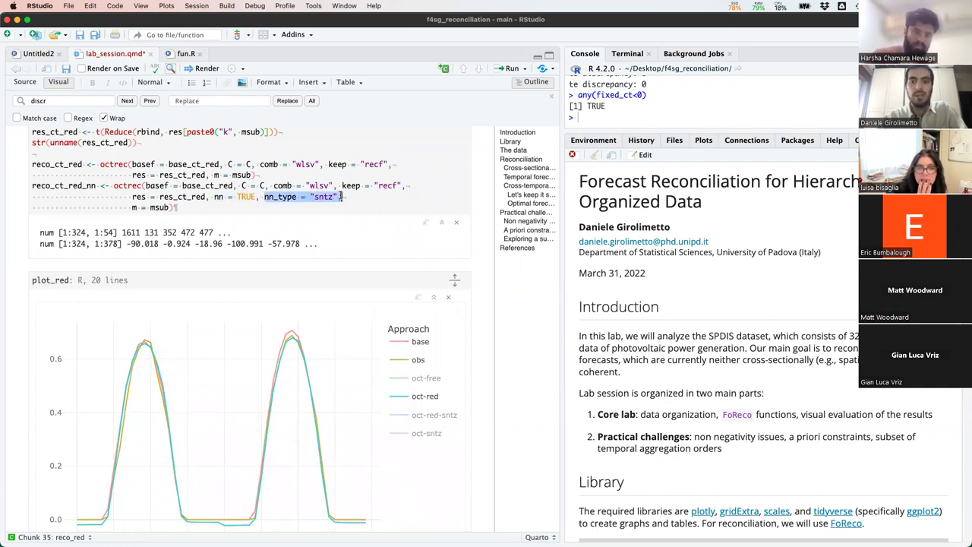
{"action": "scroll", "coordinate": [341, 196], "scroll_direction": "down", "scroll_amount": 2}
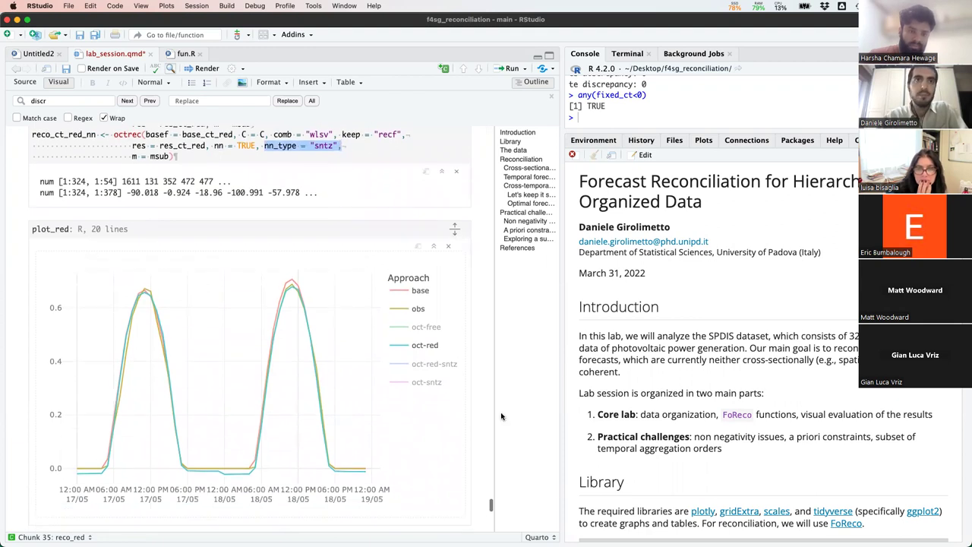
{"action": "left_click", "coordinate": [425, 367]}
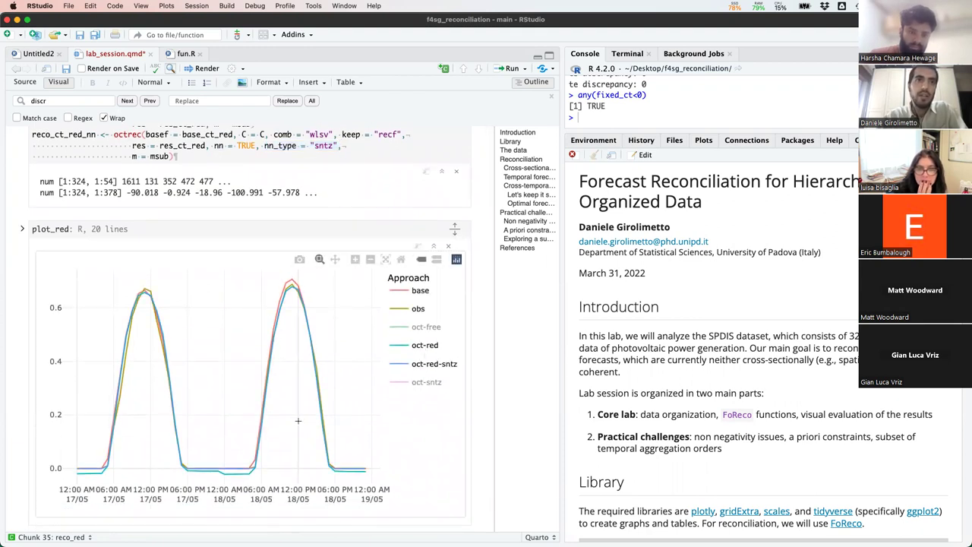
{"action": "left_click", "coordinate": [424, 346]}
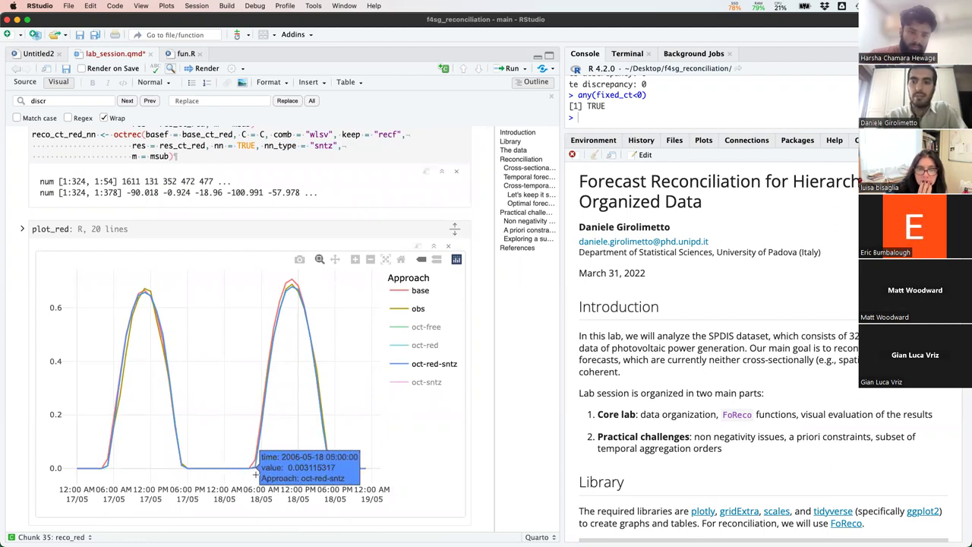
Step: Go to the score_red RMSE table and highlight all of its rows, followed by the oct-free entry
{"action": "scroll", "coordinate": [255, 474], "scroll_direction": "down", "scroll_amount": 2}
{"action": "scroll", "coordinate": [255, 474], "scroll_direction": "down", "scroll_amount": 4}
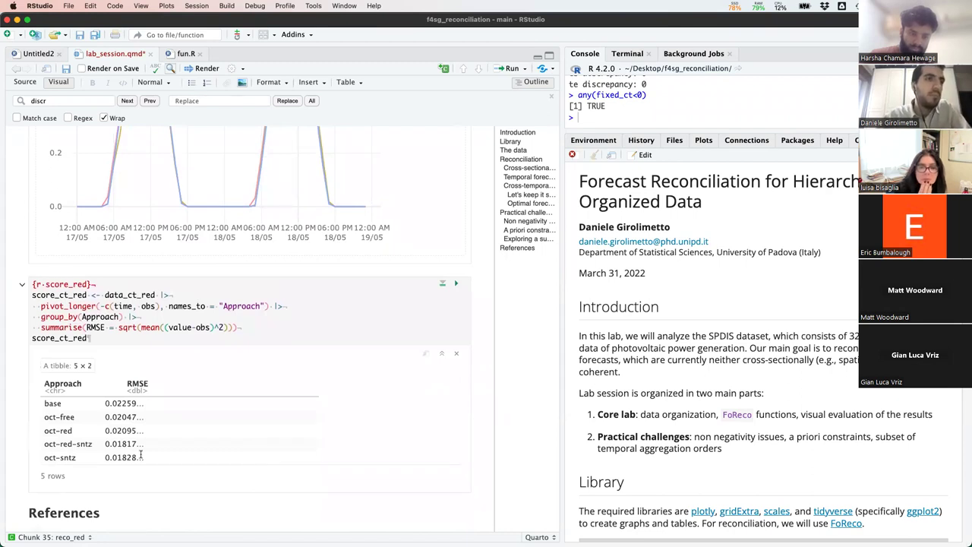
{"action": "left_click_drag", "start_coordinate": [140, 456], "coordinate": [46, 404]}
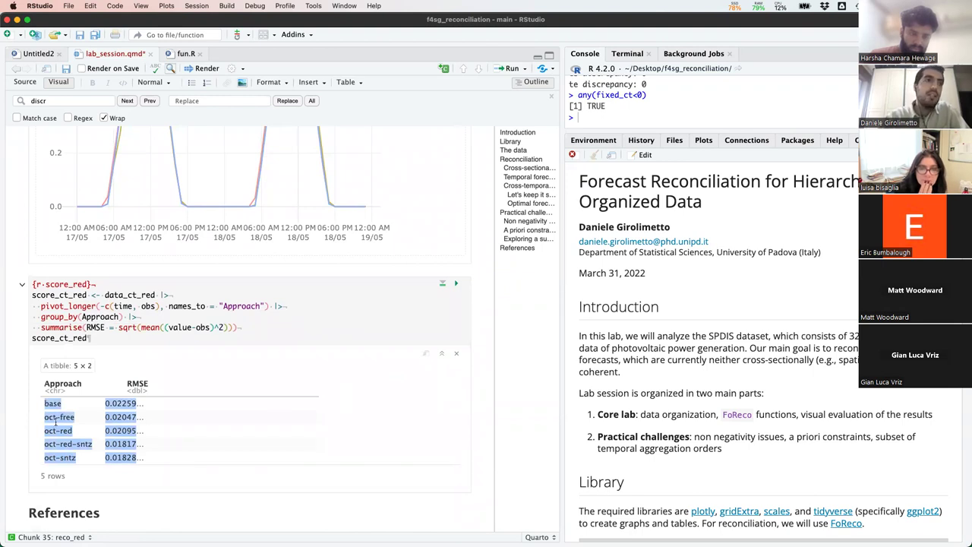
{"action": "left_click", "coordinate": [56, 418]}
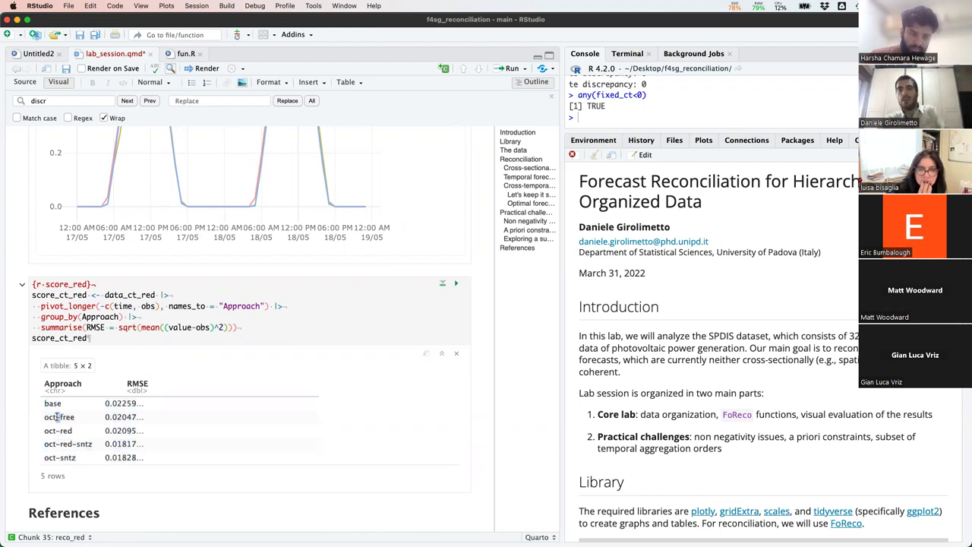
Step: Revisit the plot_red chart, and highlight the 2023 "Spatio-temporal reconciliation of solar forecasts" entry in the References section
{"action": "scroll", "coordinate": [91, 365], "scroll_direction": "up", "scroll_amount": 5}
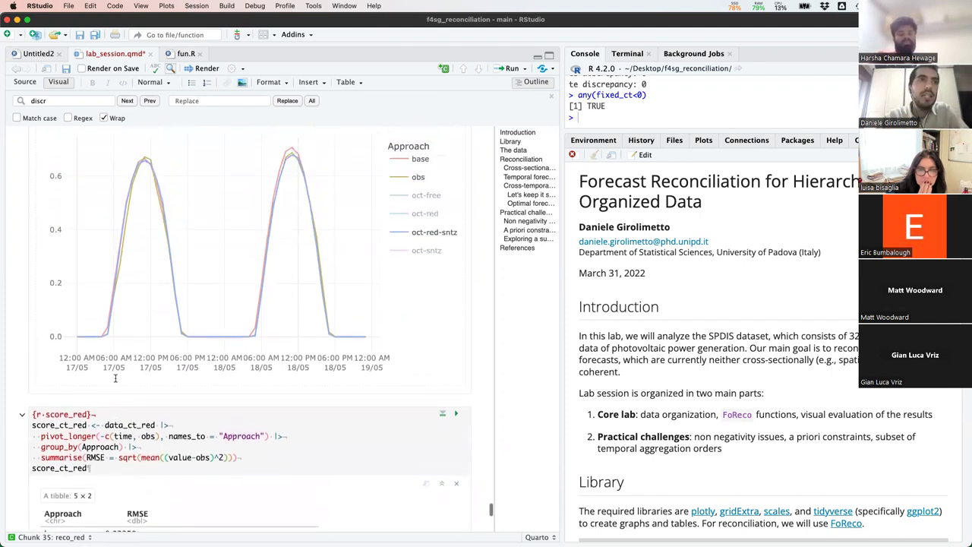
{"action": "mouse_move", "coordinate": [142, 234]}
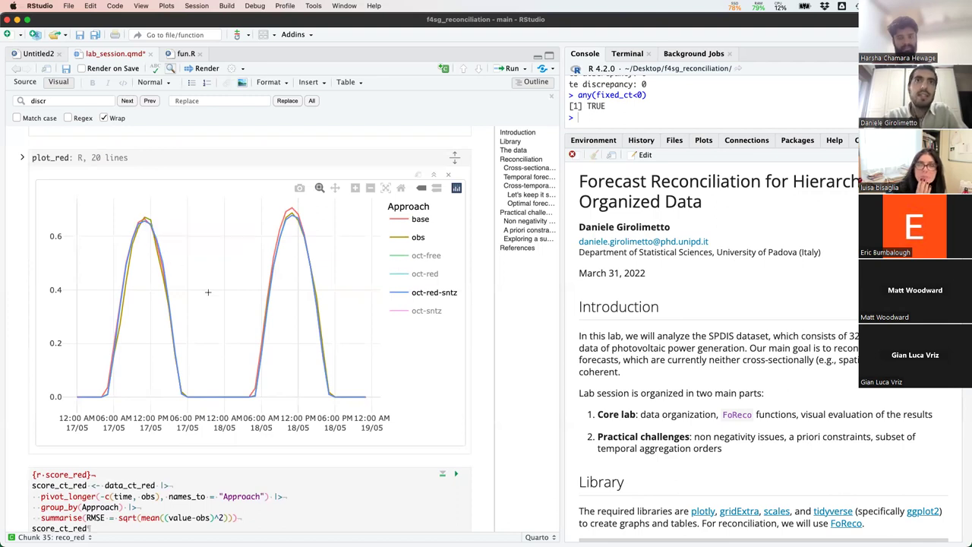
{"action": "scroll", "coordinate": [208, 292], "scroll_direction": "down", "scroll_amount": 10}
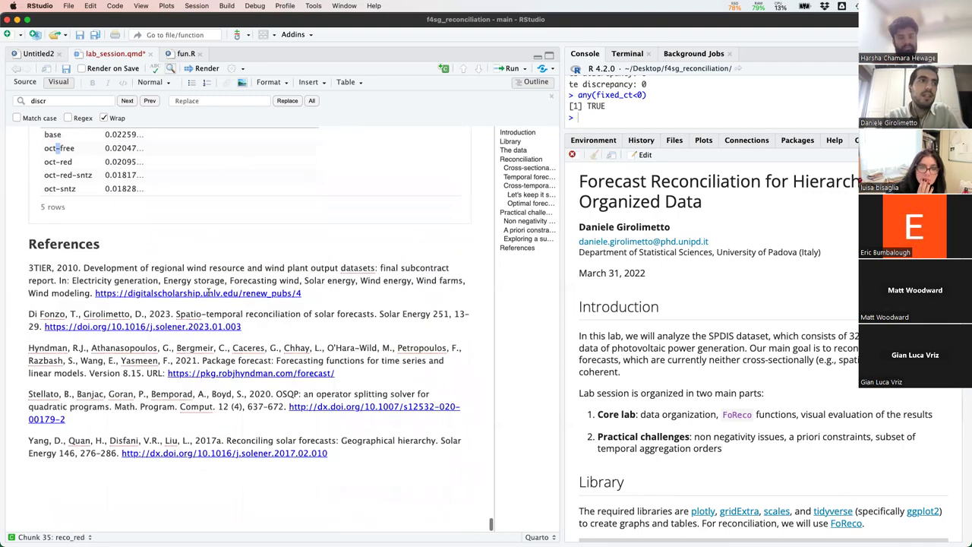
{"action": "left_click_drag", "start_coordinate": [30, 313], "coordinate": [244, 325]}
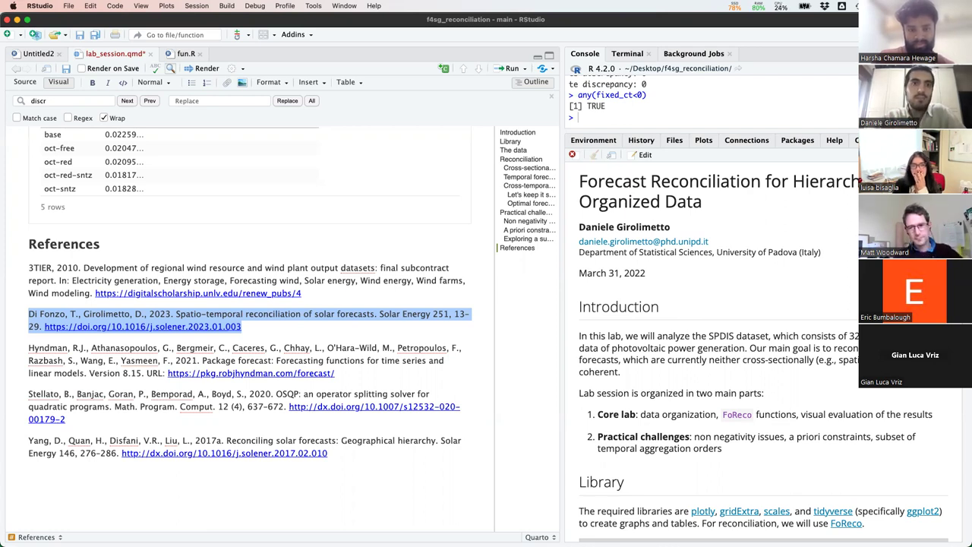
Step: Switch to the presentation slides, look through the References pages, and stop on slide 18
{"action": "key", "text": "ctrl+Right"}
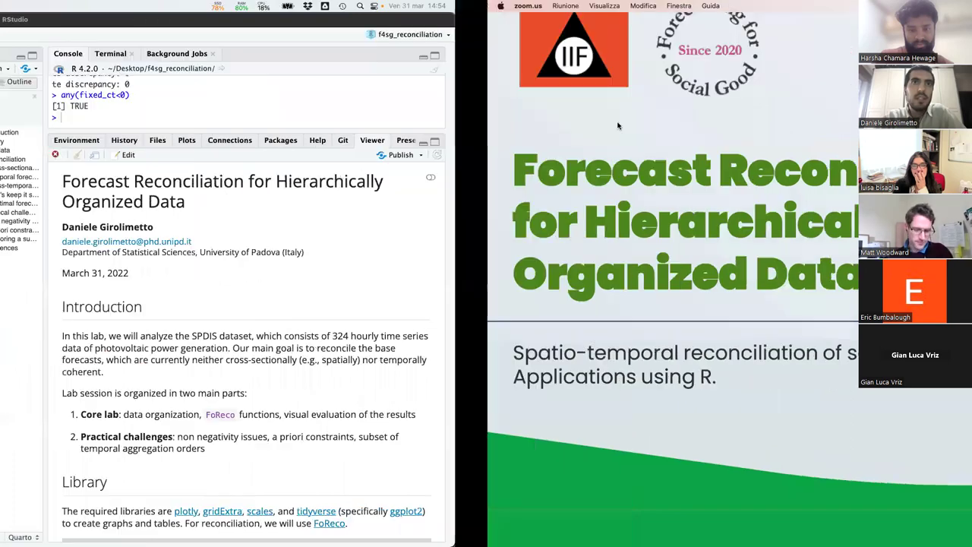
{"action": "key", "text": "ctrl+Right"}
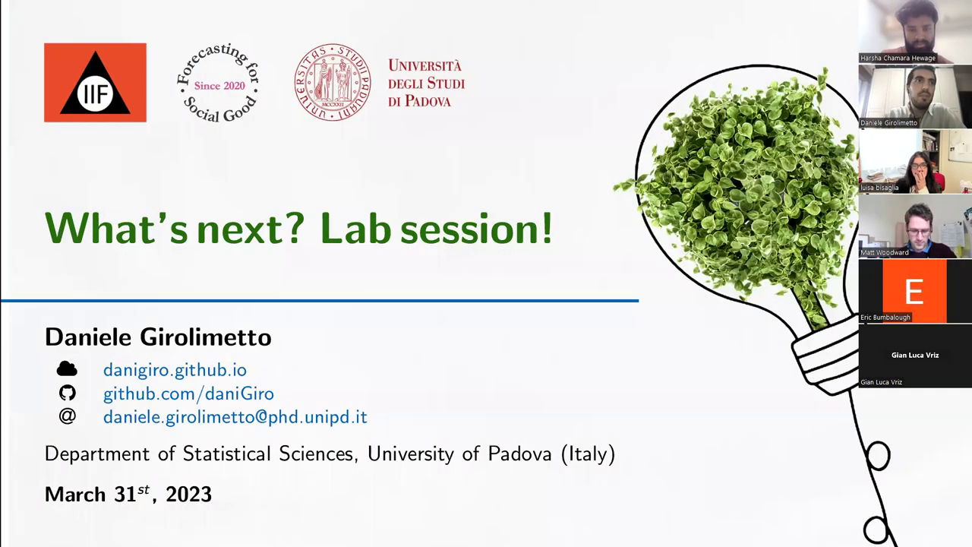
{"action": "key", "text": "Right"}
{"action": "key", "text": "Right"}
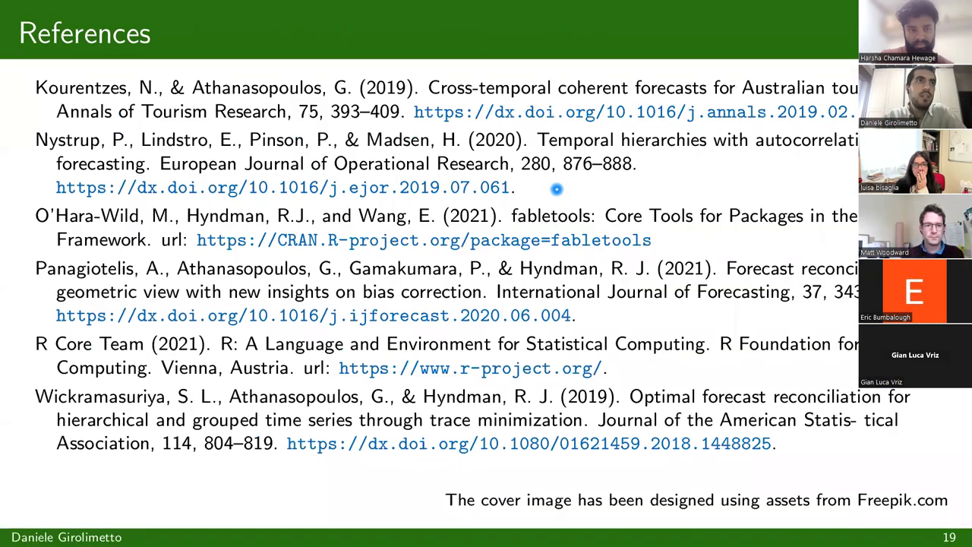
{"action": "key", "text": "Left"}
{"action": "key", "text": "Left"}
{"action": "key", "text": "Right"}
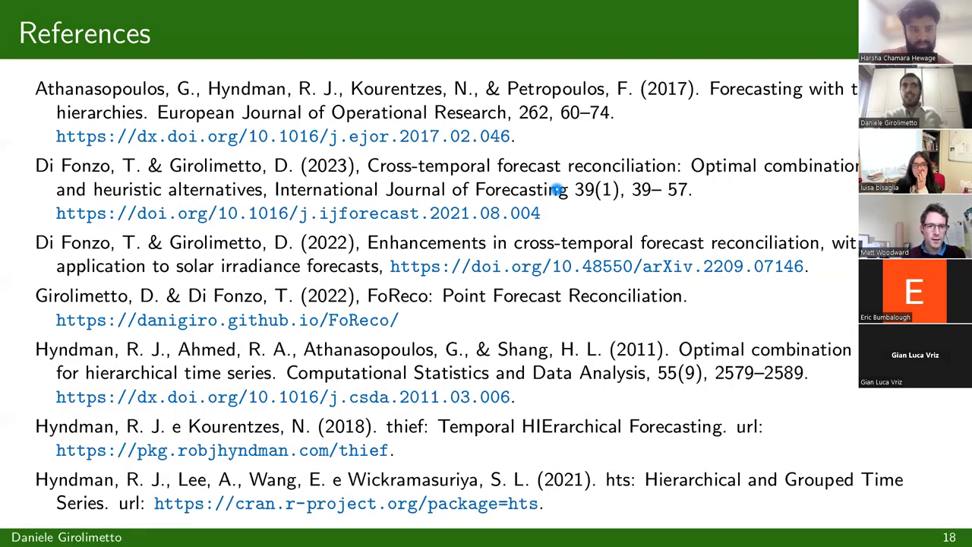